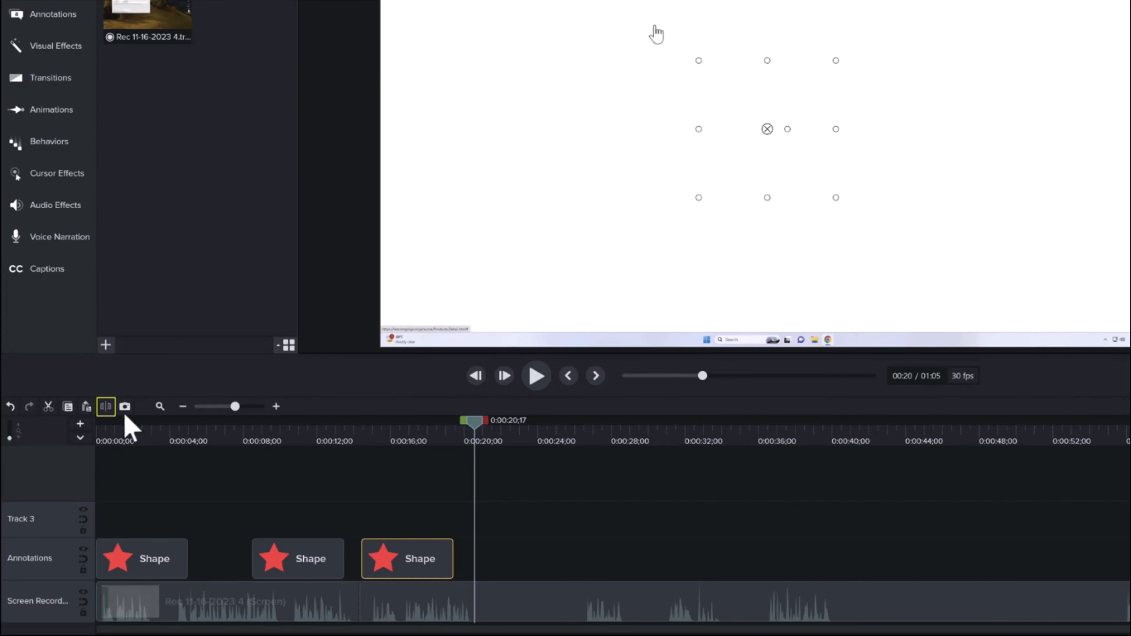
Step: Split the screen recording clip on the timeline at 0:00:20;17 and again at 0:00:26;09
click(478, 595)
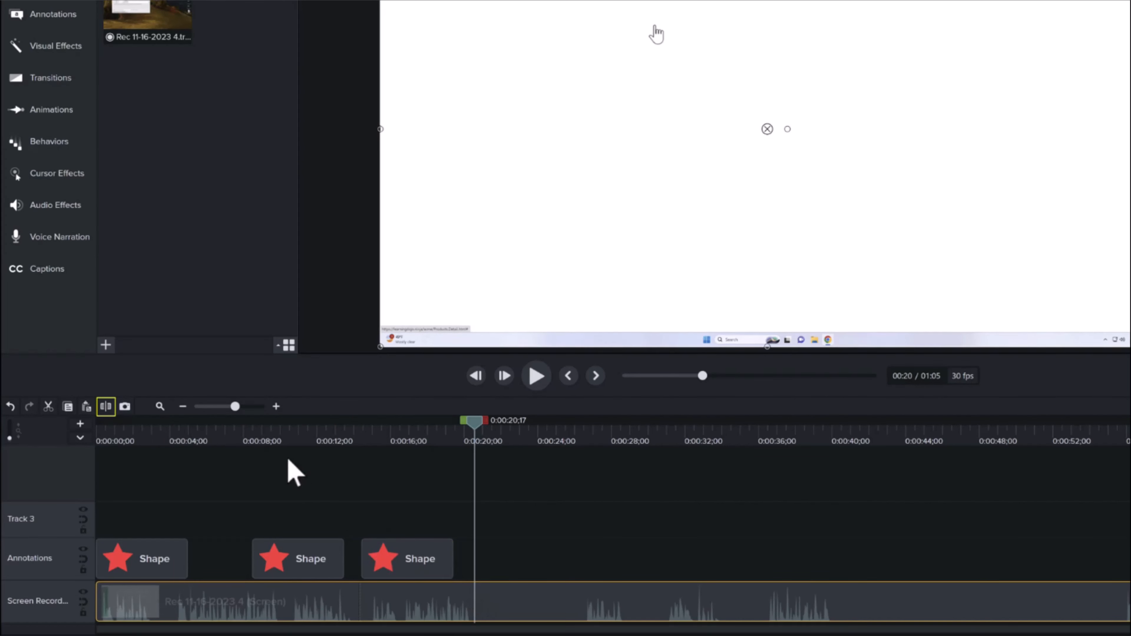
key(s)
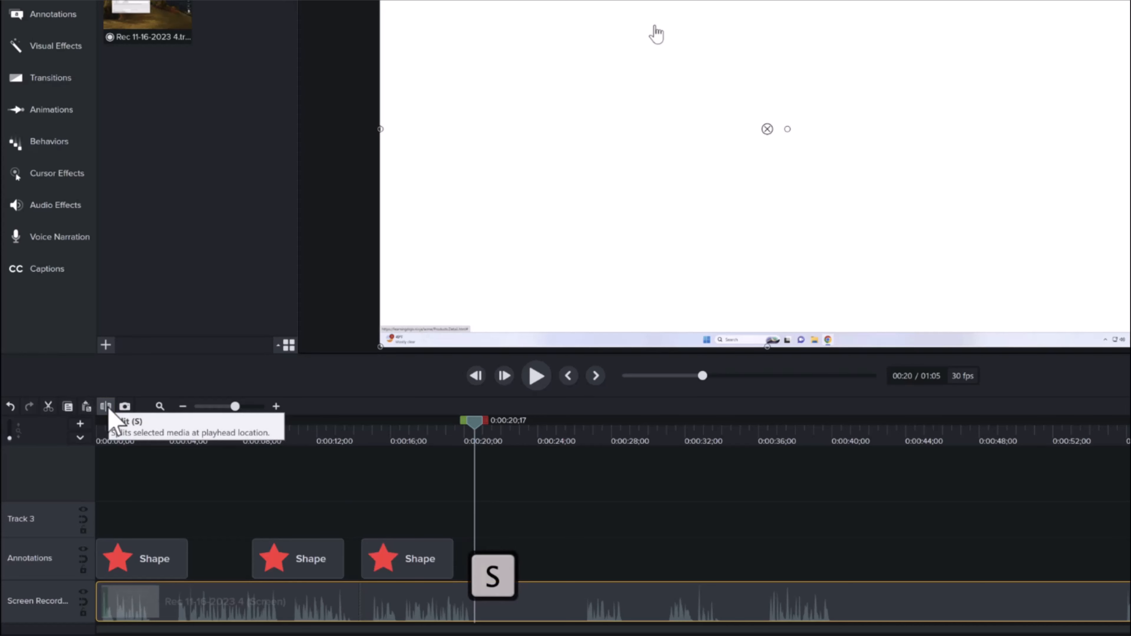
click(106, 406)
key(super+t)
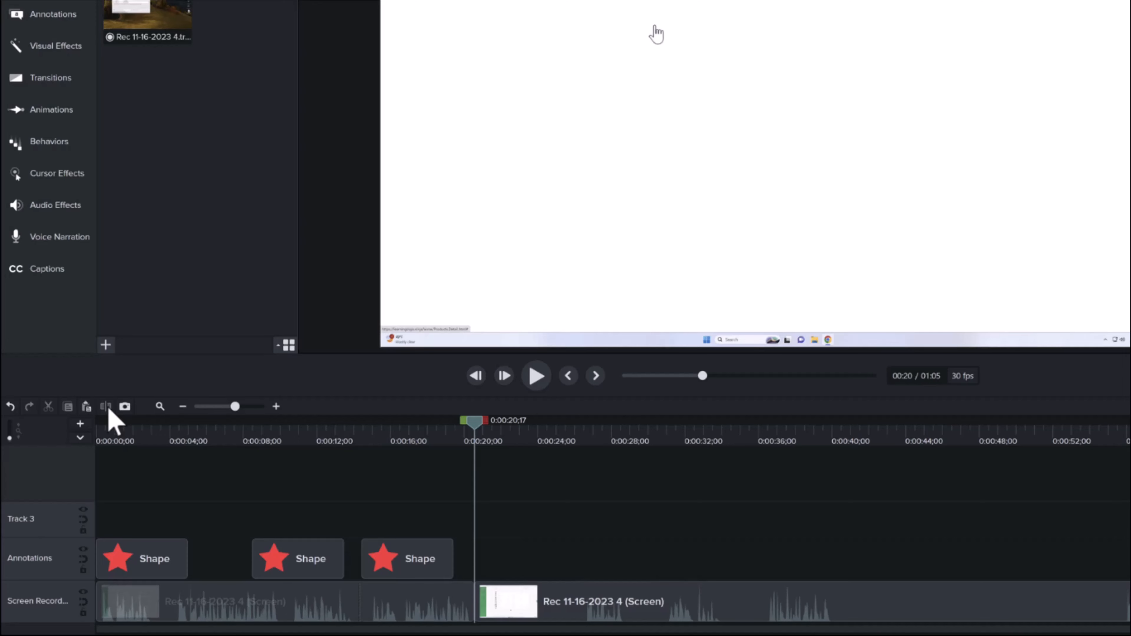
click(583, 435)
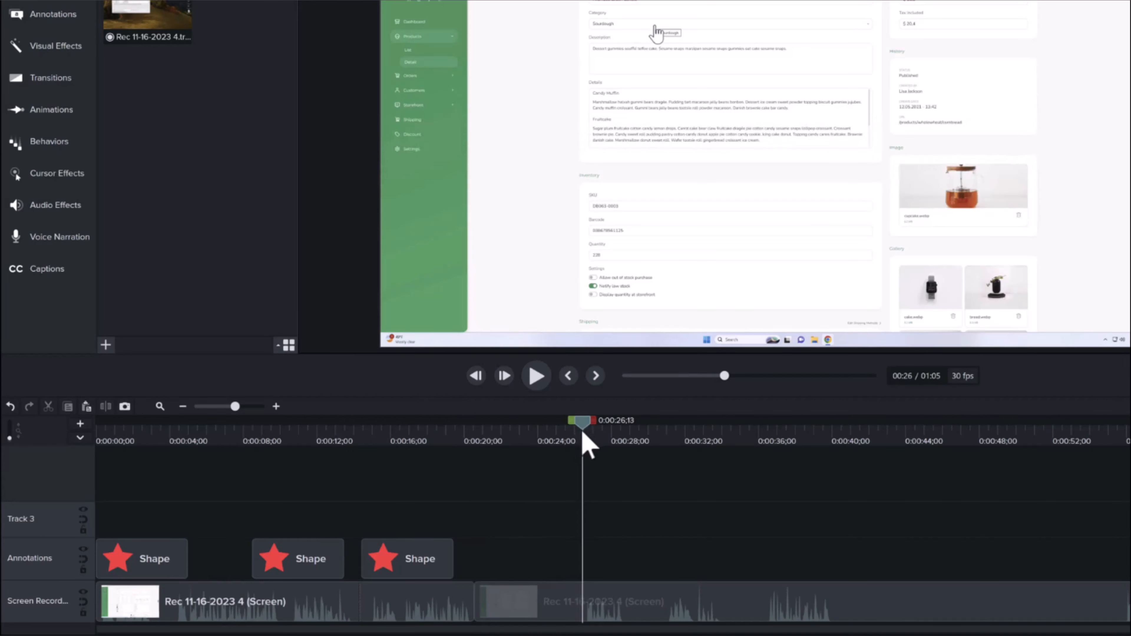
click(593, 602)
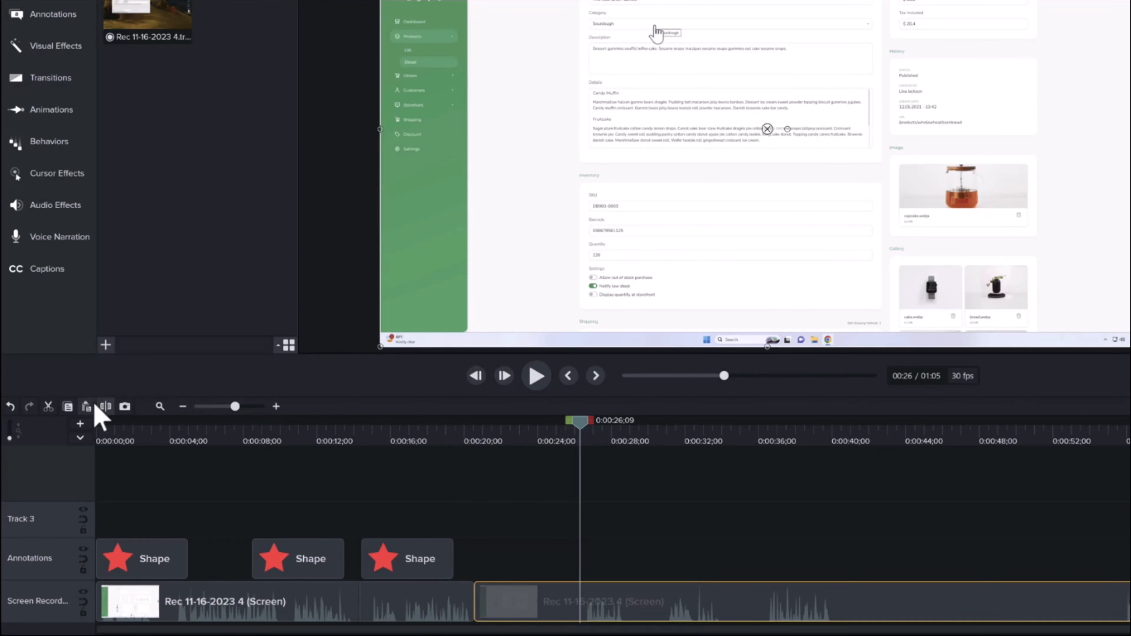
click(104, 406)
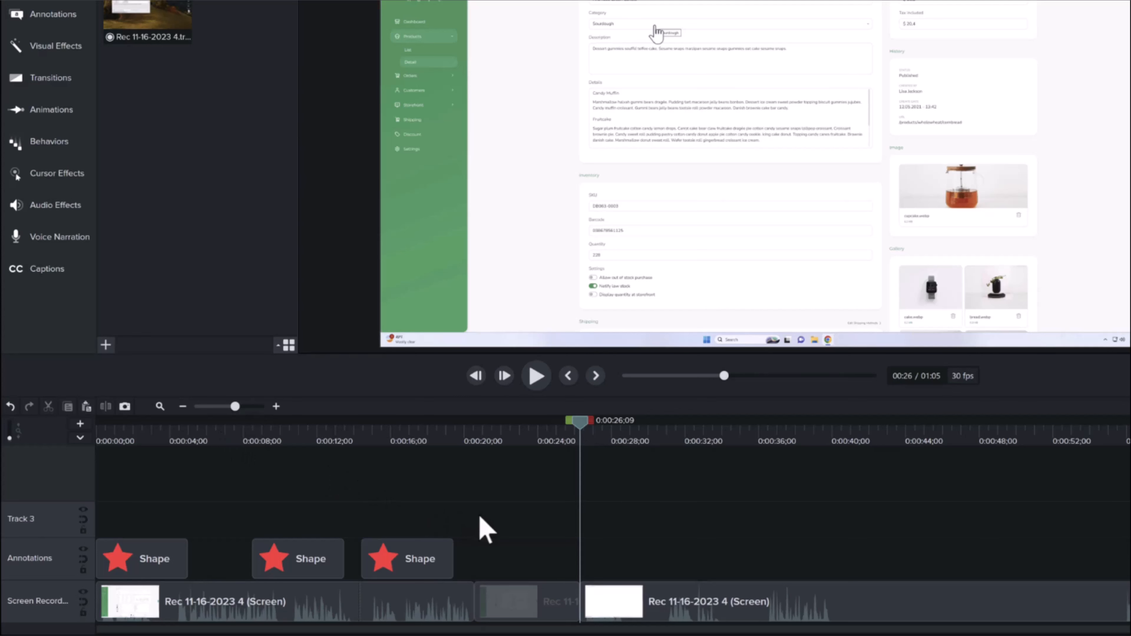
Step: Delete the recording segment between the two splits and move the following segment back to close the gap
click(518, 597)
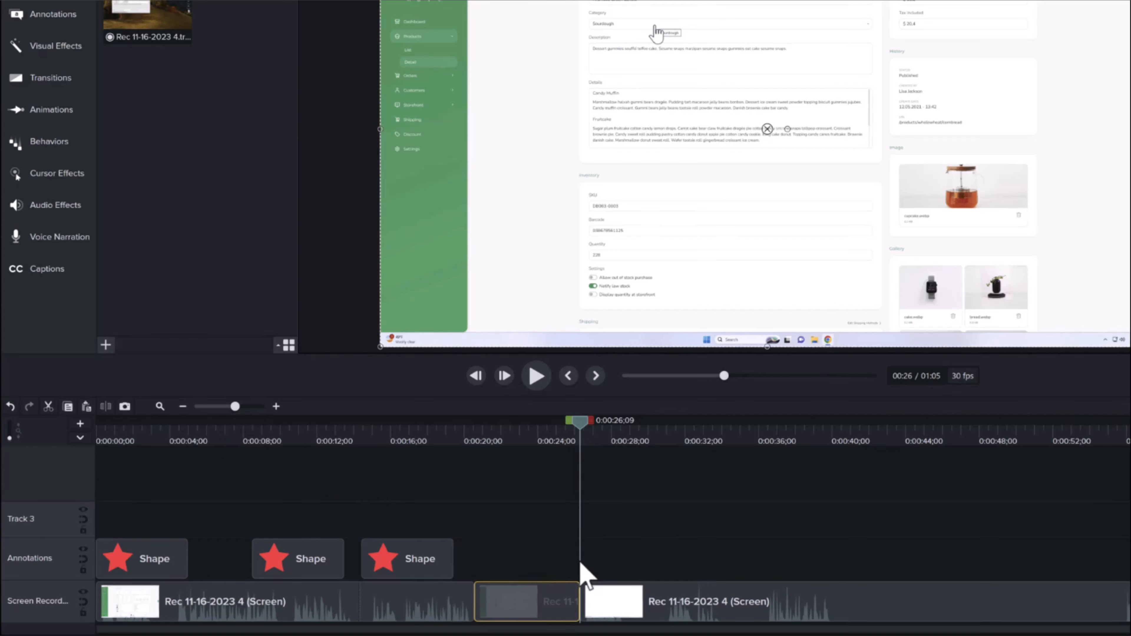
key(Delete)
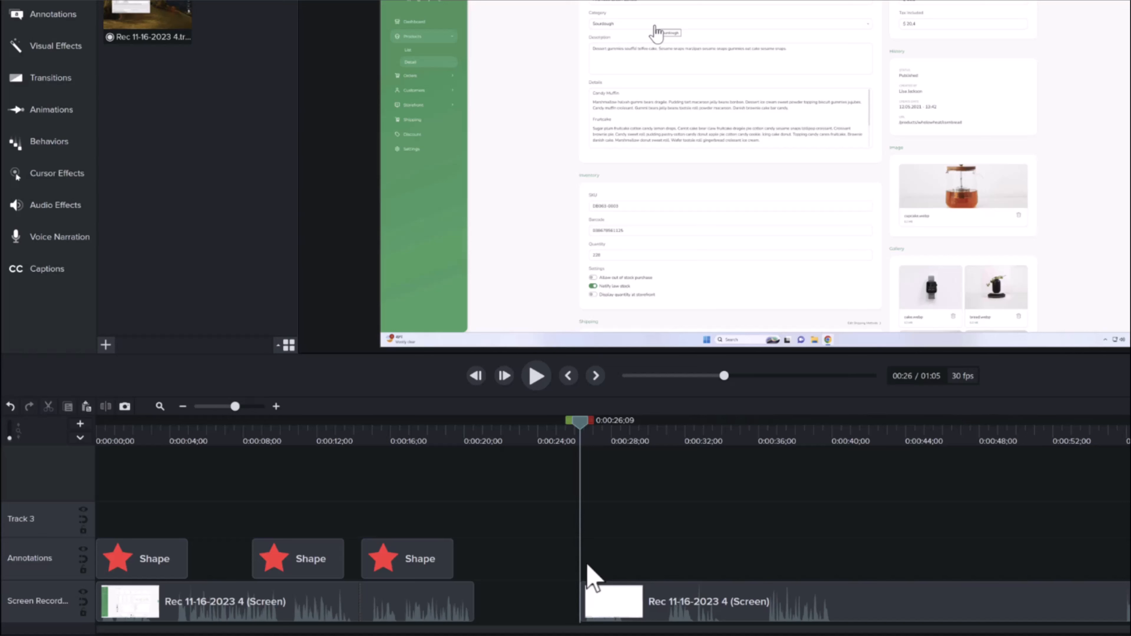
click(631, 602)
drag(613, 606, 534, 592)
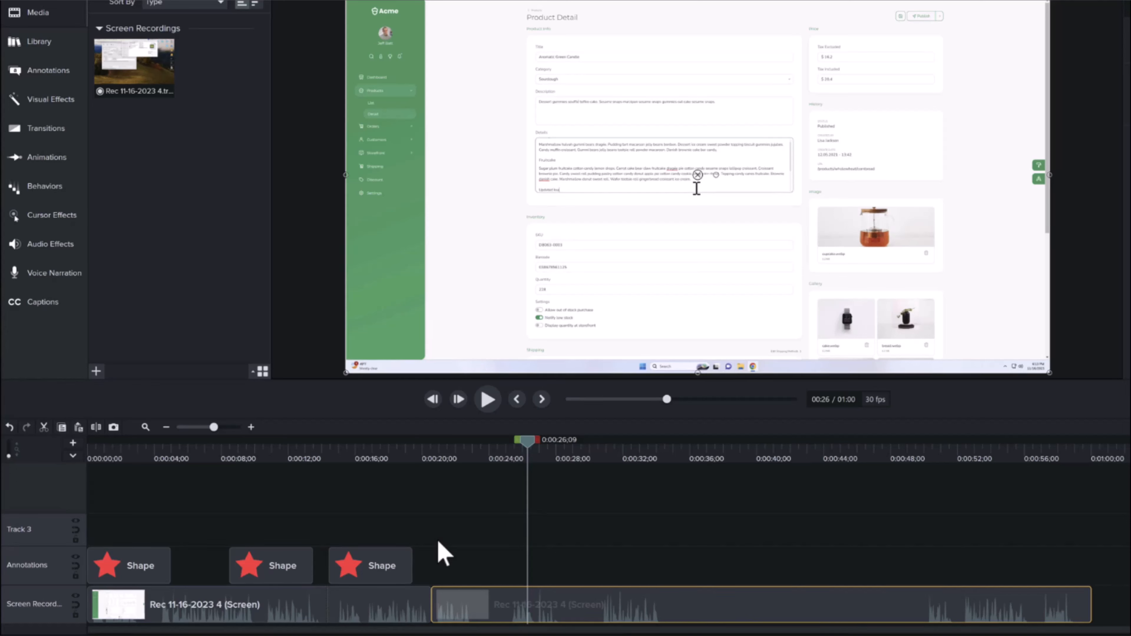
Step: Capture the frame at 0:00:23;03 as a still image and remove its copy from the Annotations track
click(485, 452)
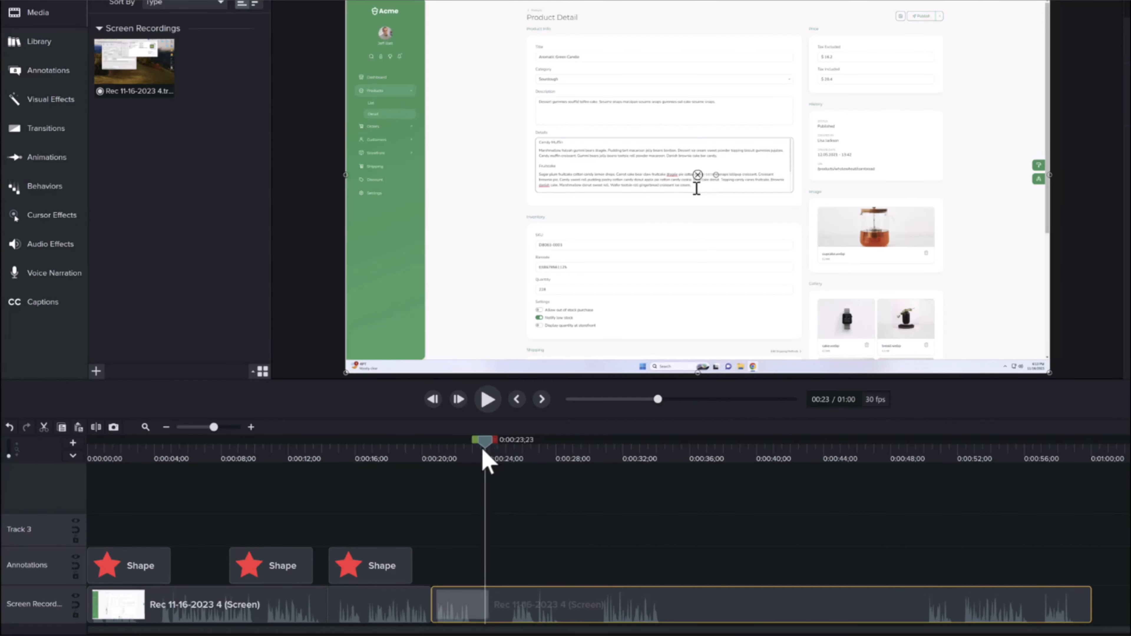
drag(483, 452, 474, 453)
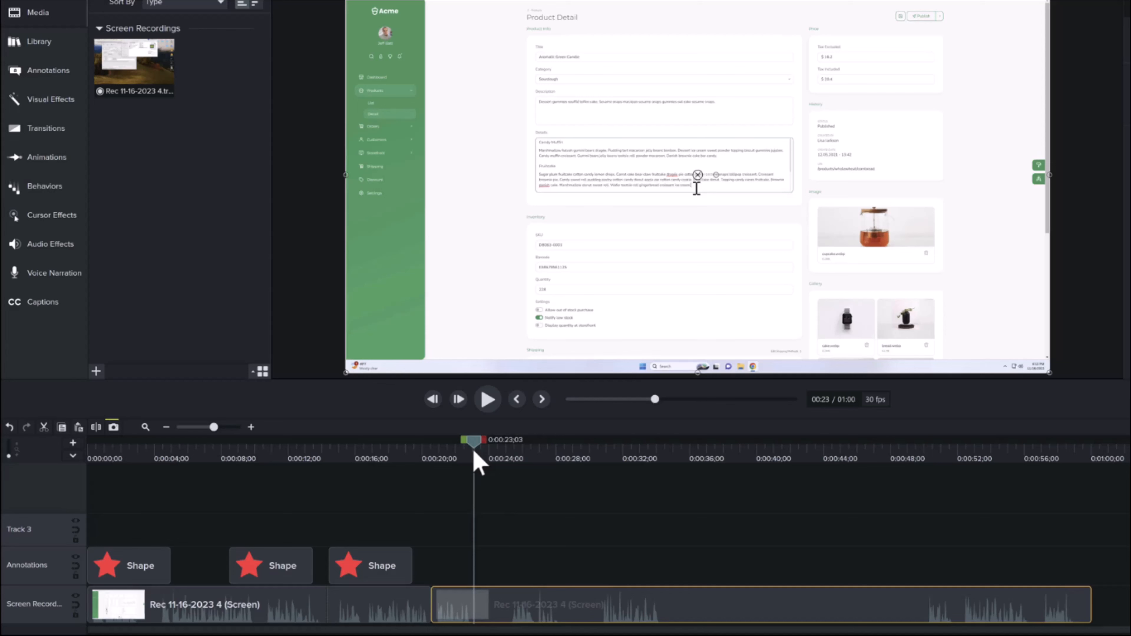
click(113, 428)
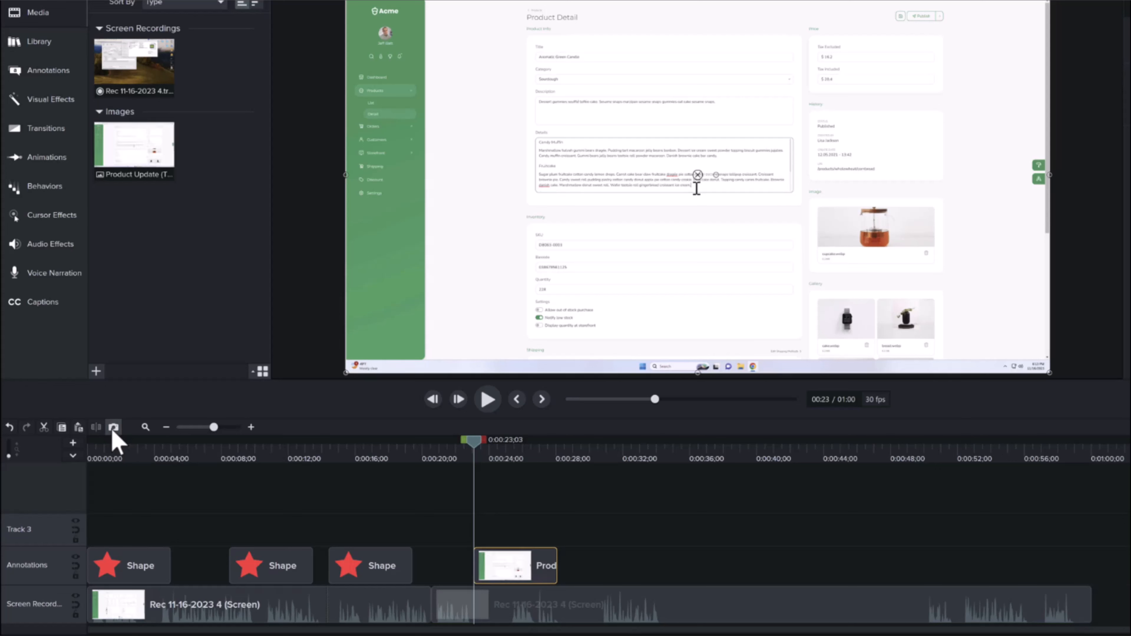
drag(474, 450, 514, 450)
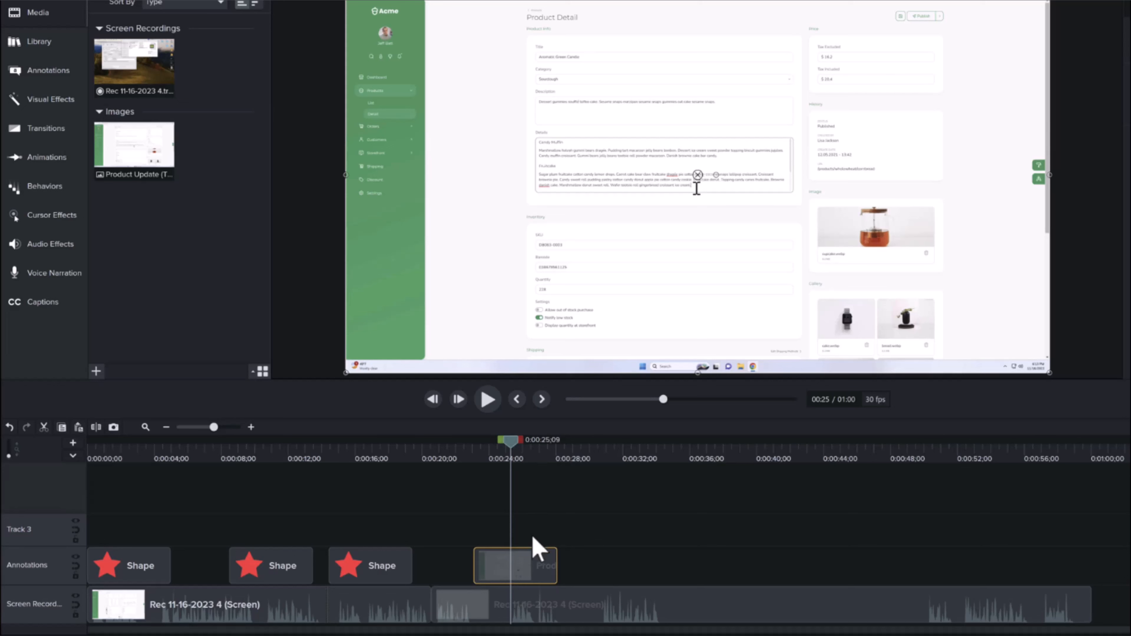
key(Delete)
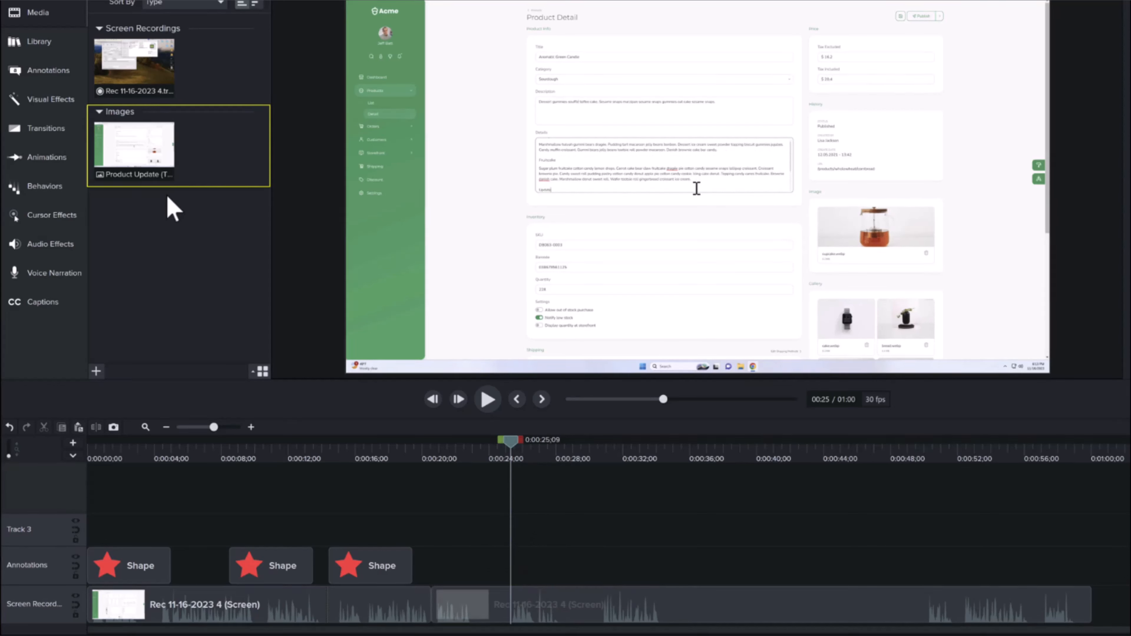
Step: Open the file location of the Product Update still image from the media bin, and close the folder window
right_click(157, 160)
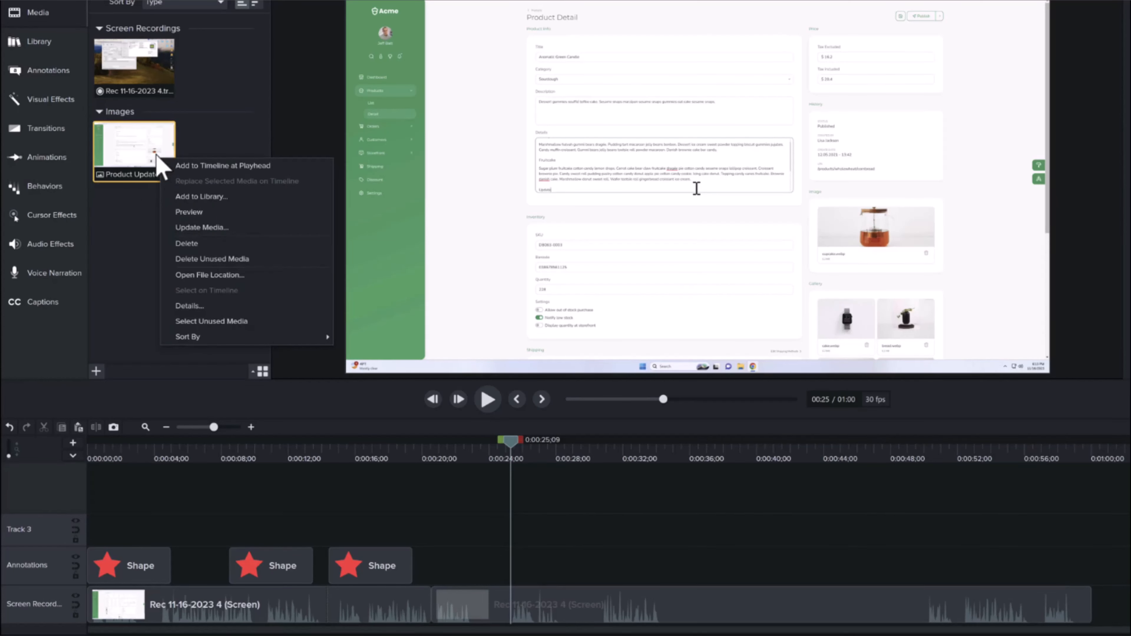
click(266, 275)
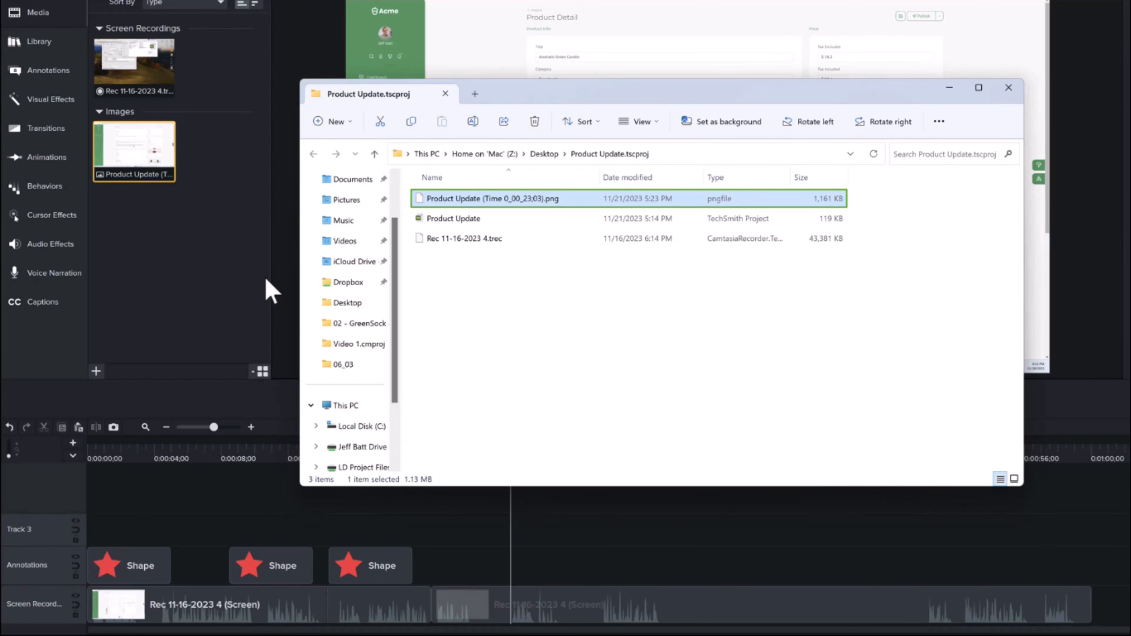
click(1009, 88)
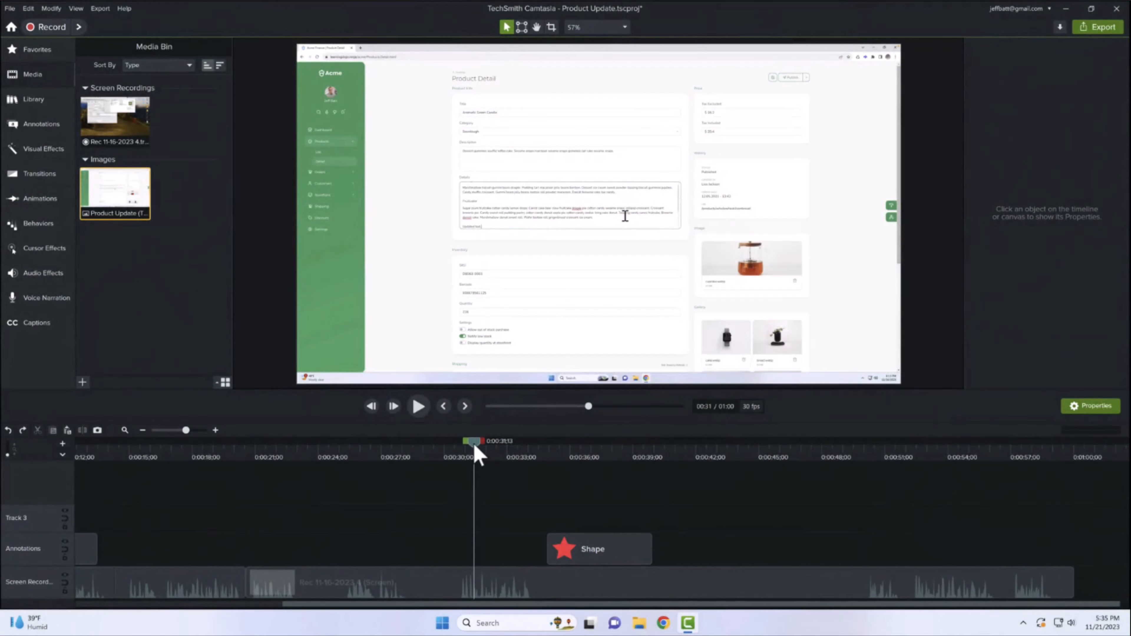
Step: Select the timeline range from 0:00:25;08 to 0:00:26;23
drag(474, 446, 301, 461)
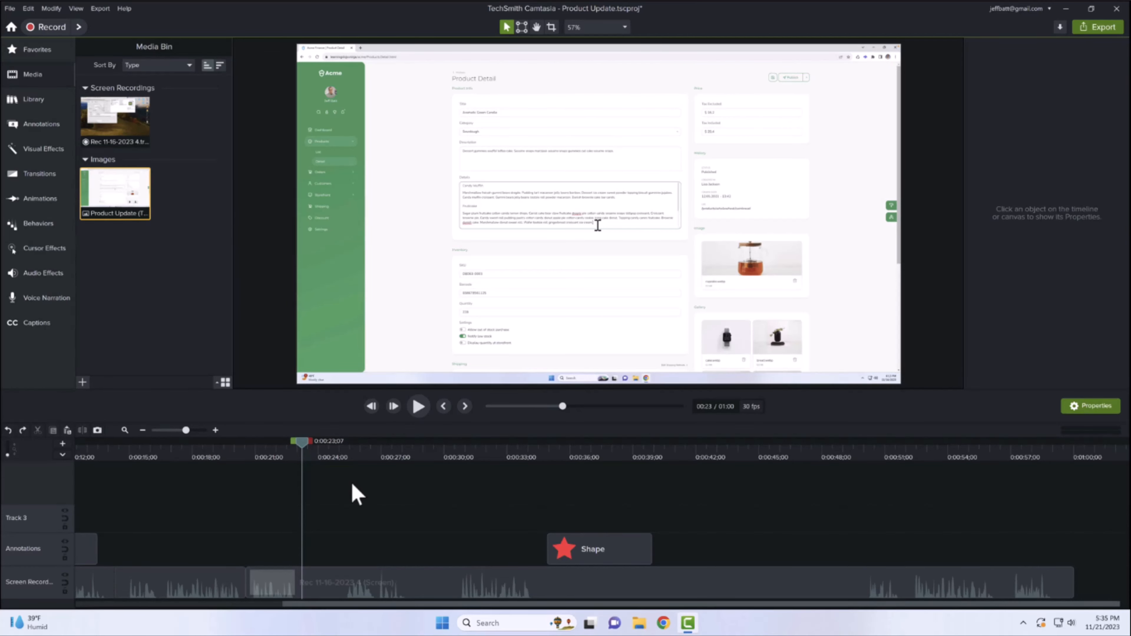
click(340, 456)
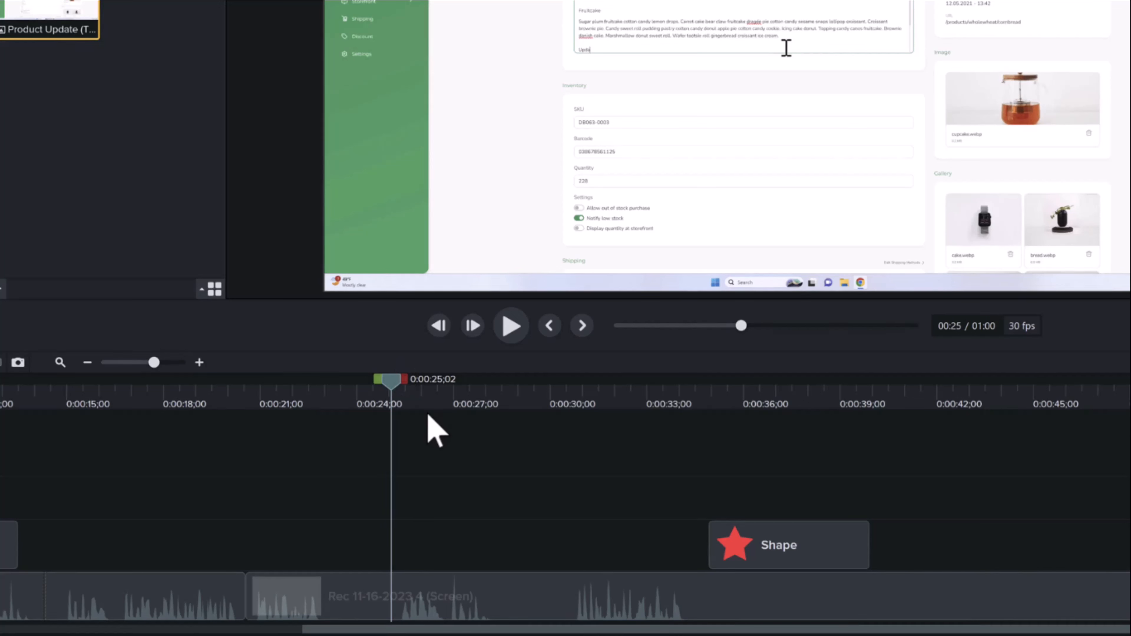
drag(391, 389, 395, 390)
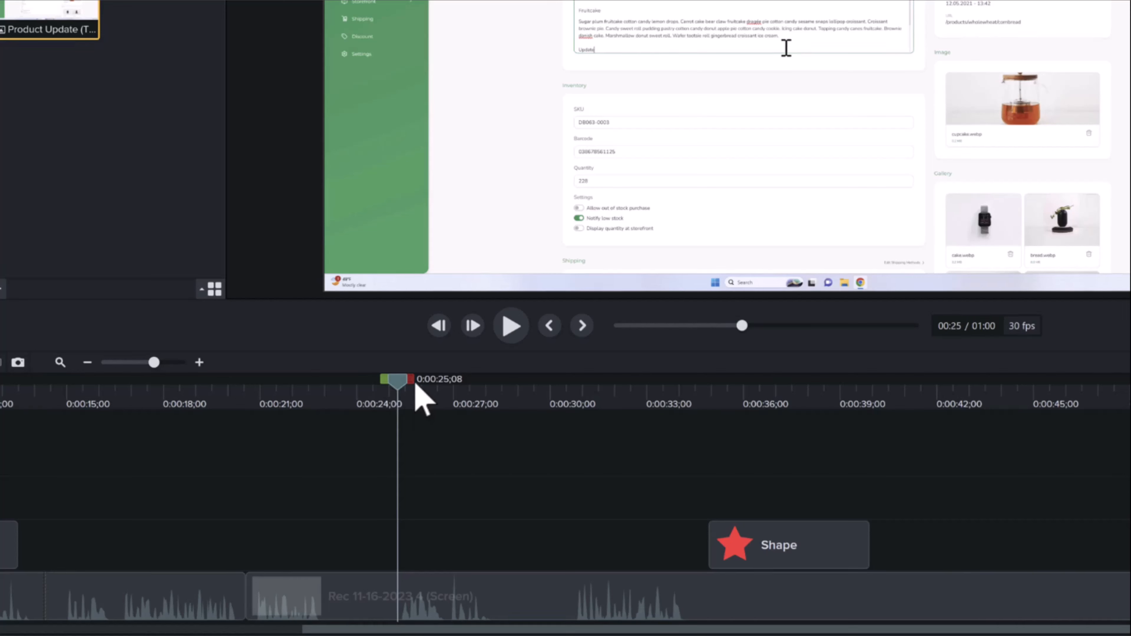
drag(410, 379, 463, 387)
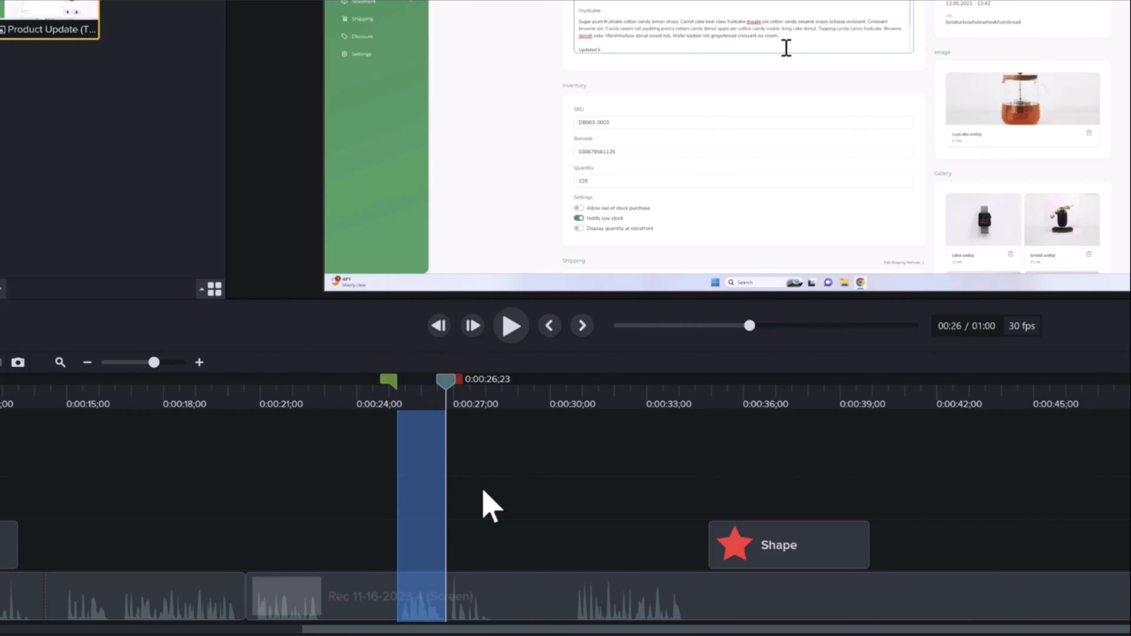
Step: Try deleting the selected range and closing the gap by moving the following clip back, and undo both edits
key(BackSpace)
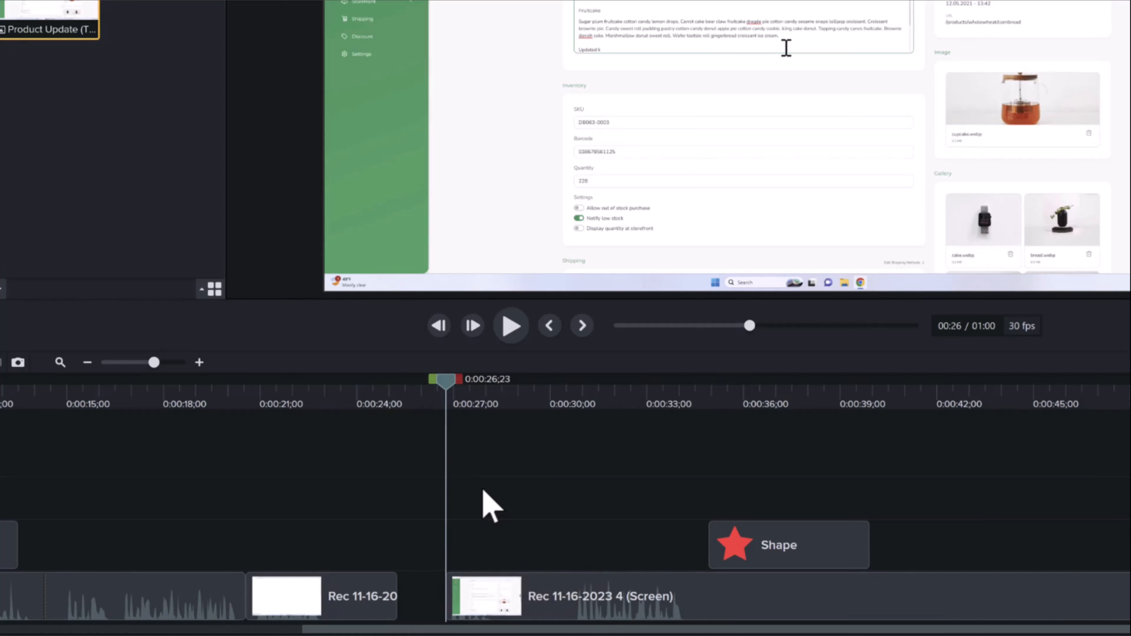
drag(513, 619, 463, 615)
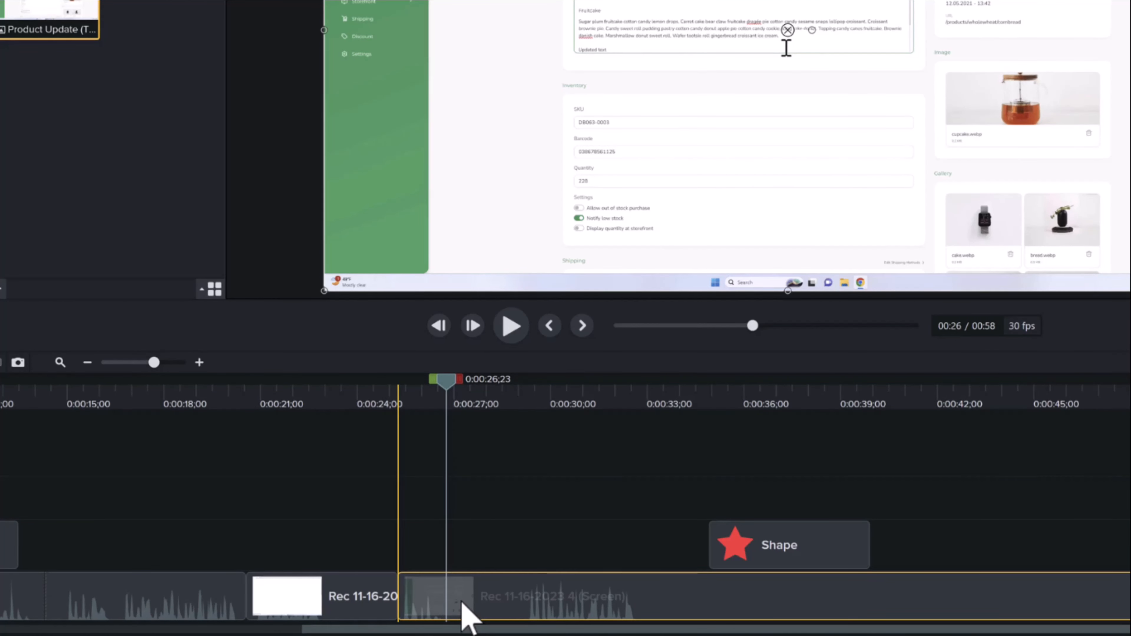
key(ctrl+z)
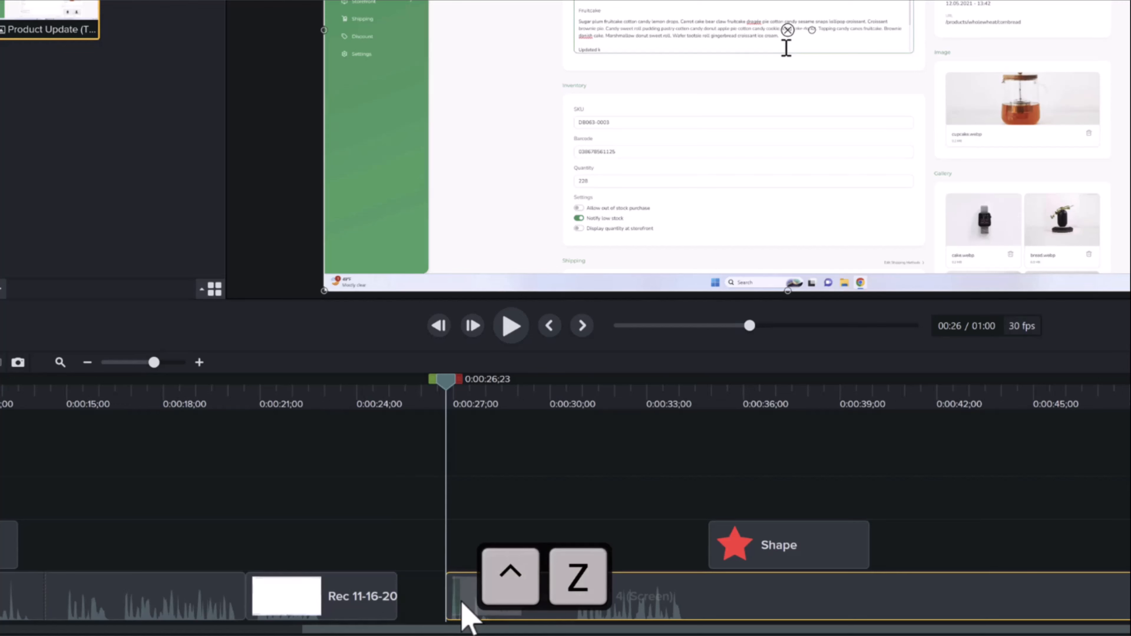
key(ctrl+z)
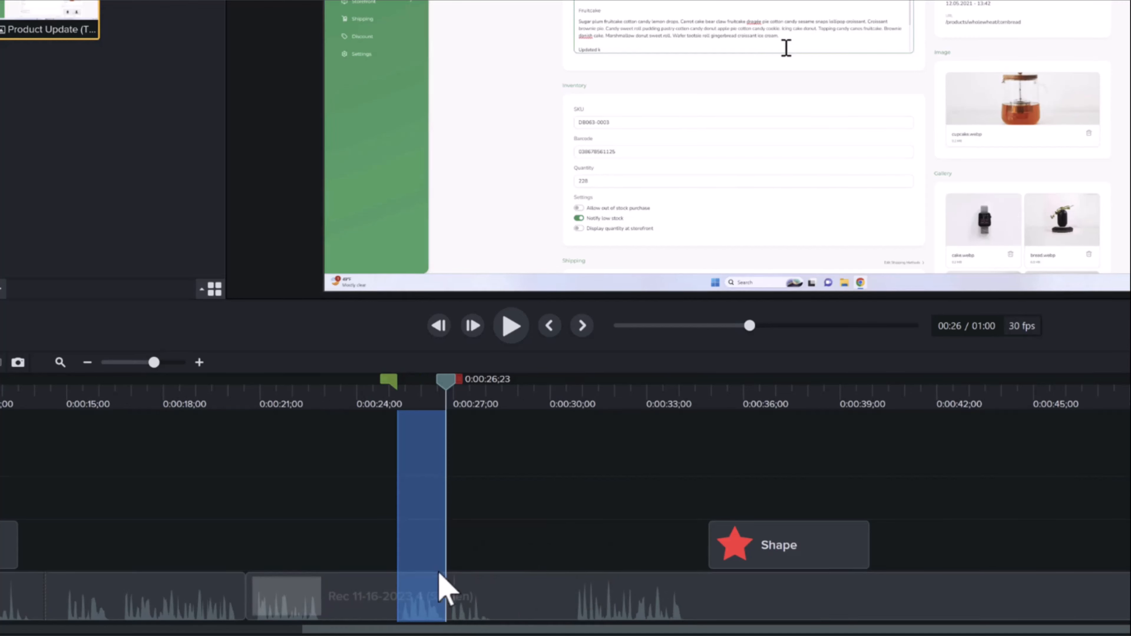
Step: Ripple delete the selected time range from the timeline
right_click(423, 588)
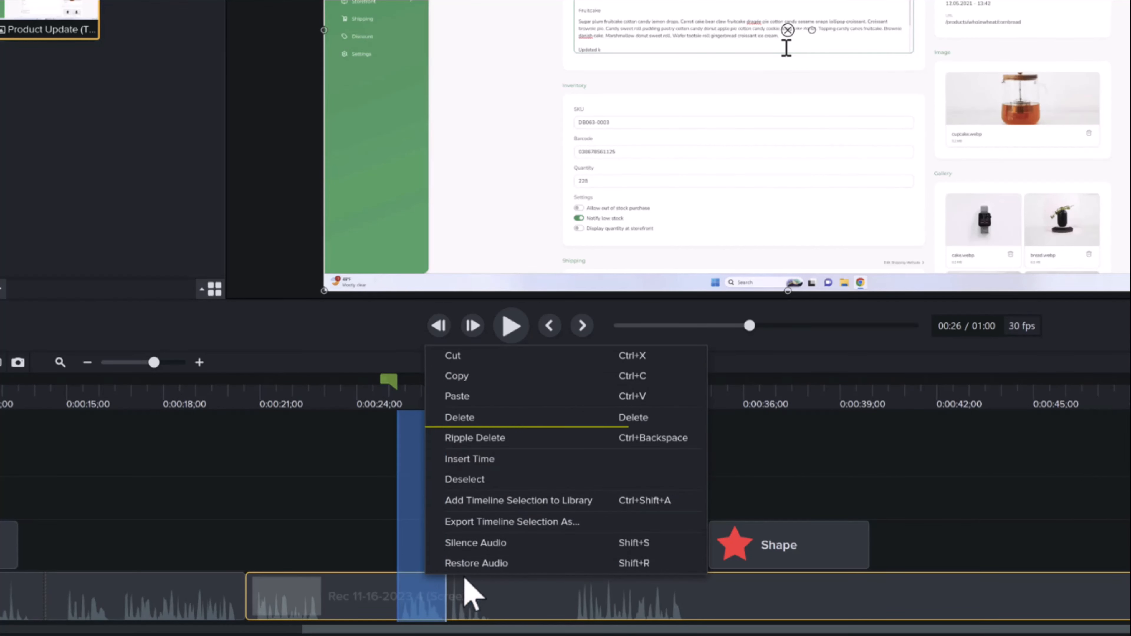
click(558, 442)
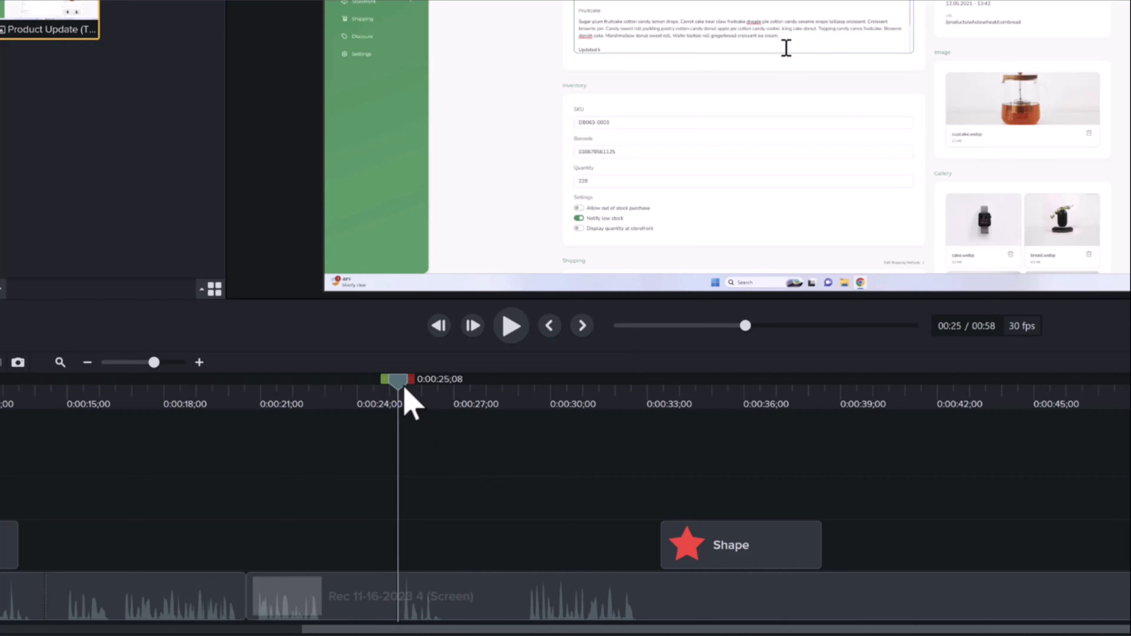
drag(406, 386, 431, 386)
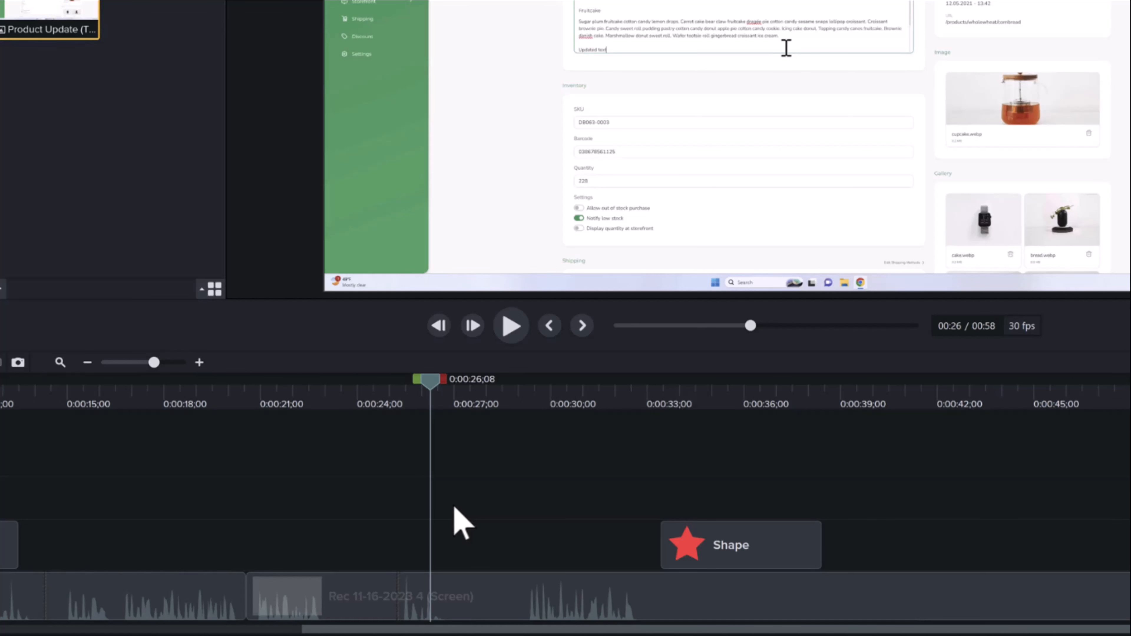
drag(435, 383, 454, 385)
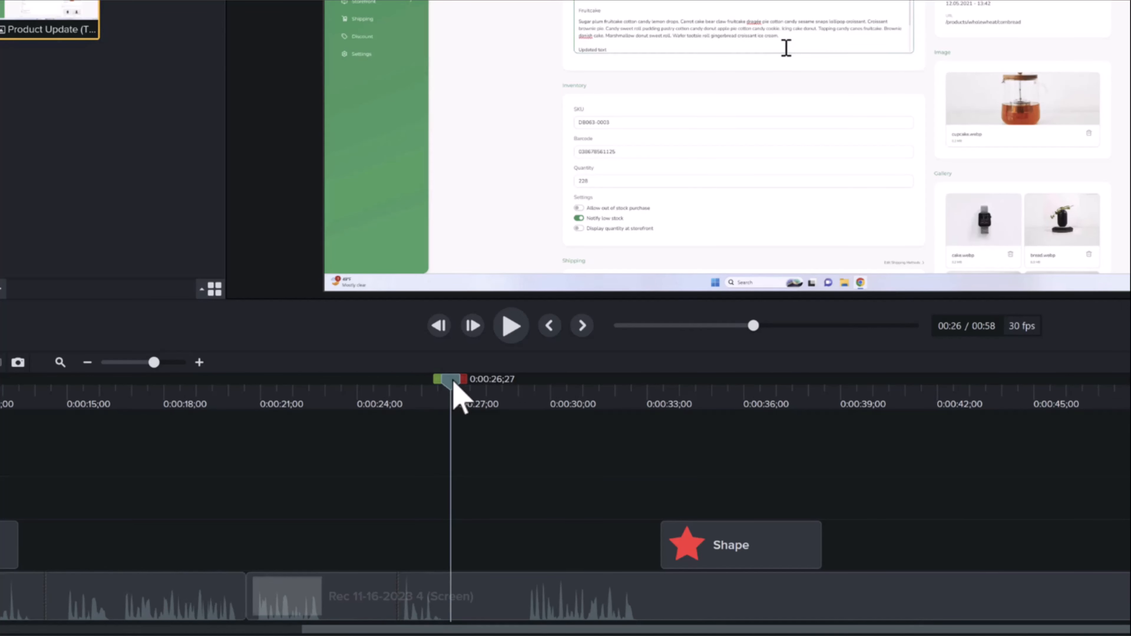
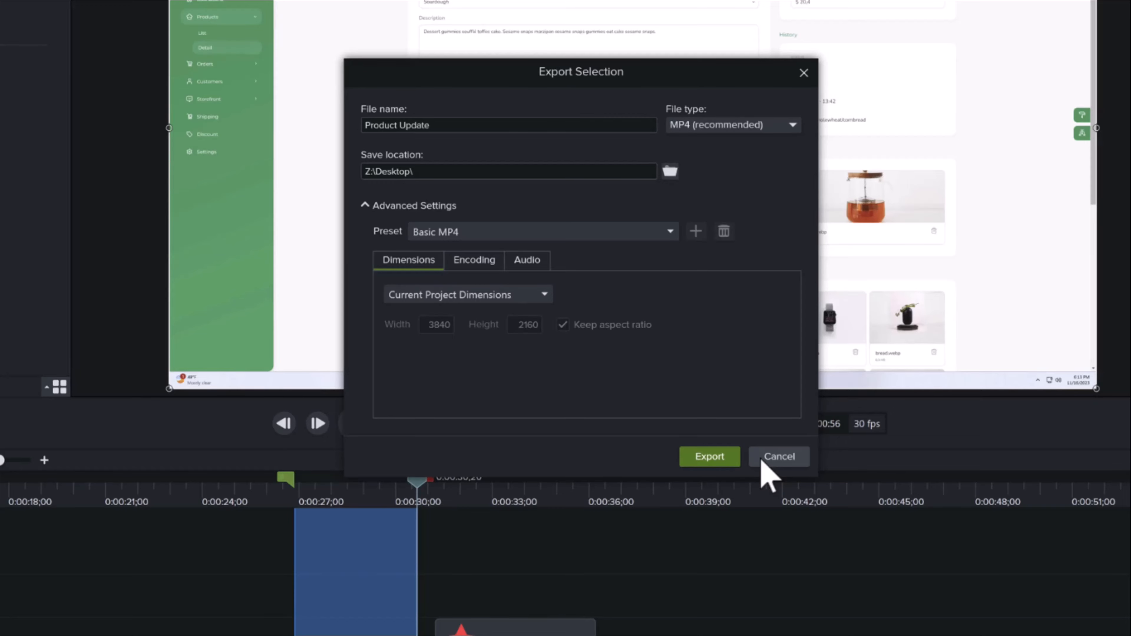
Step: Cancel the selection export and add the selected timeline range to the Default library under the name Clip
click(762, 459)
right_click(461, 602)
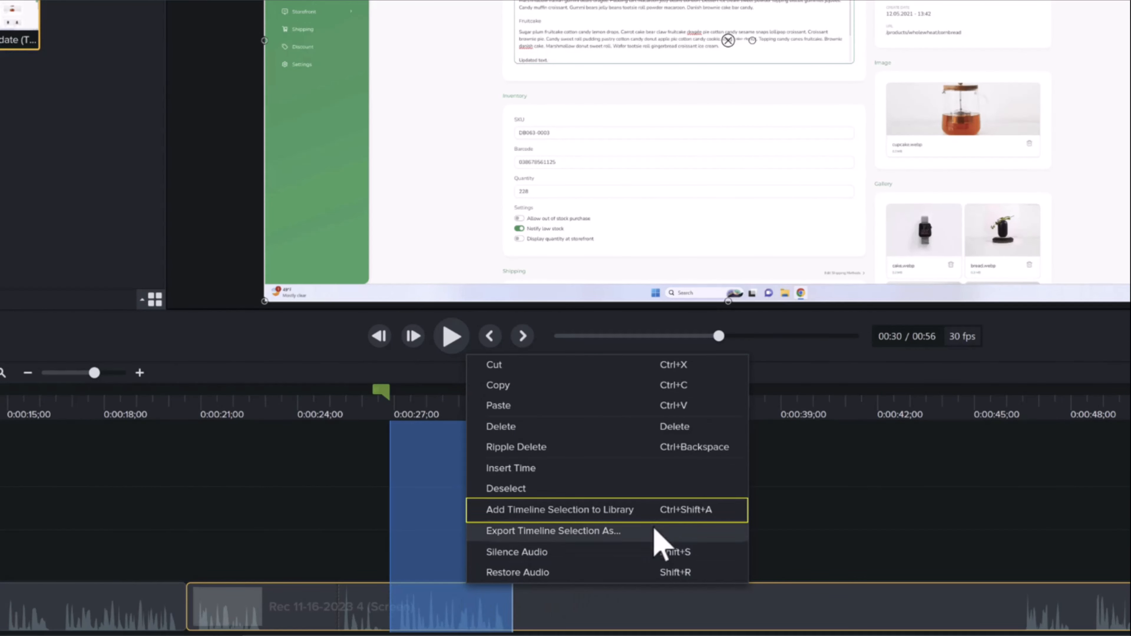
click(649, 511)
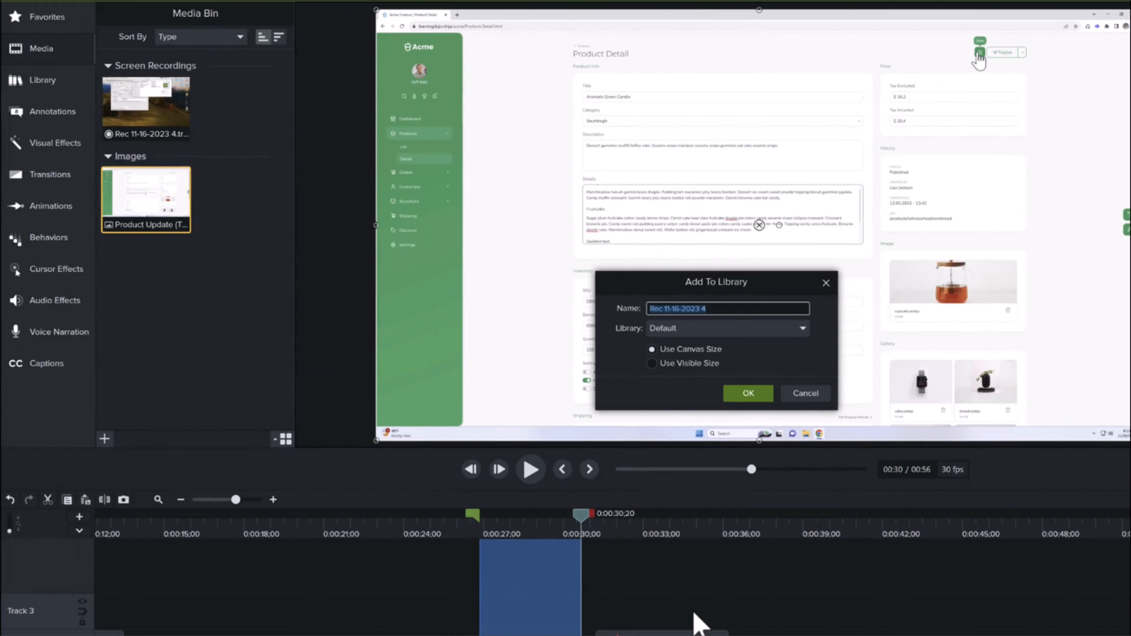
text(Clip)
key(Return)
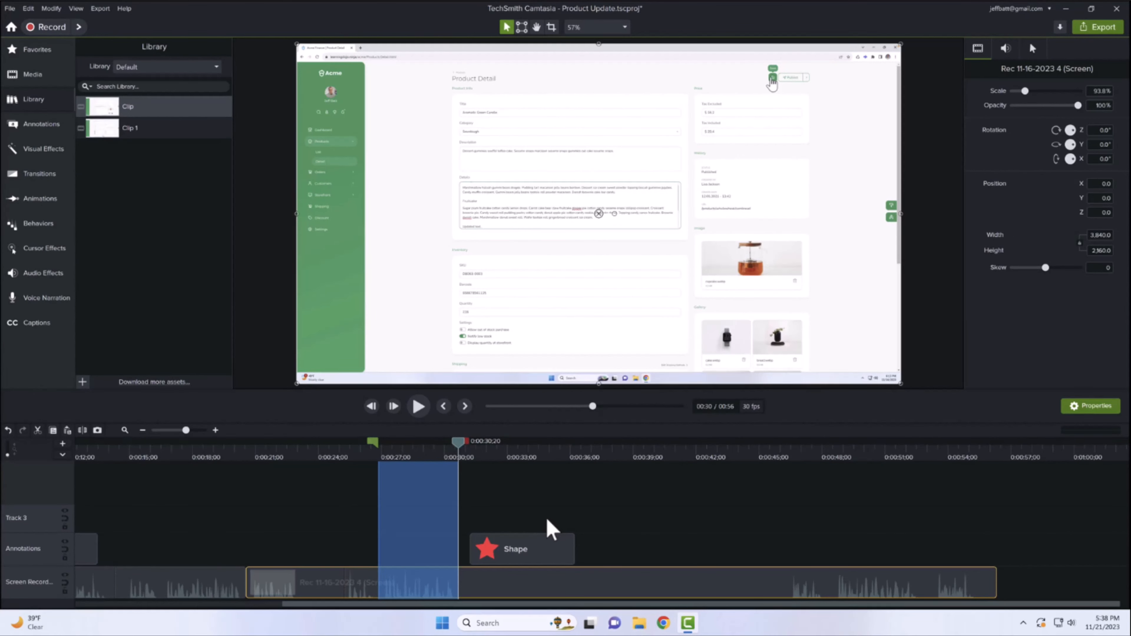
Step: Clear the timeline selection and move the playhead to 0:00:26;20
double_click(455, 445)
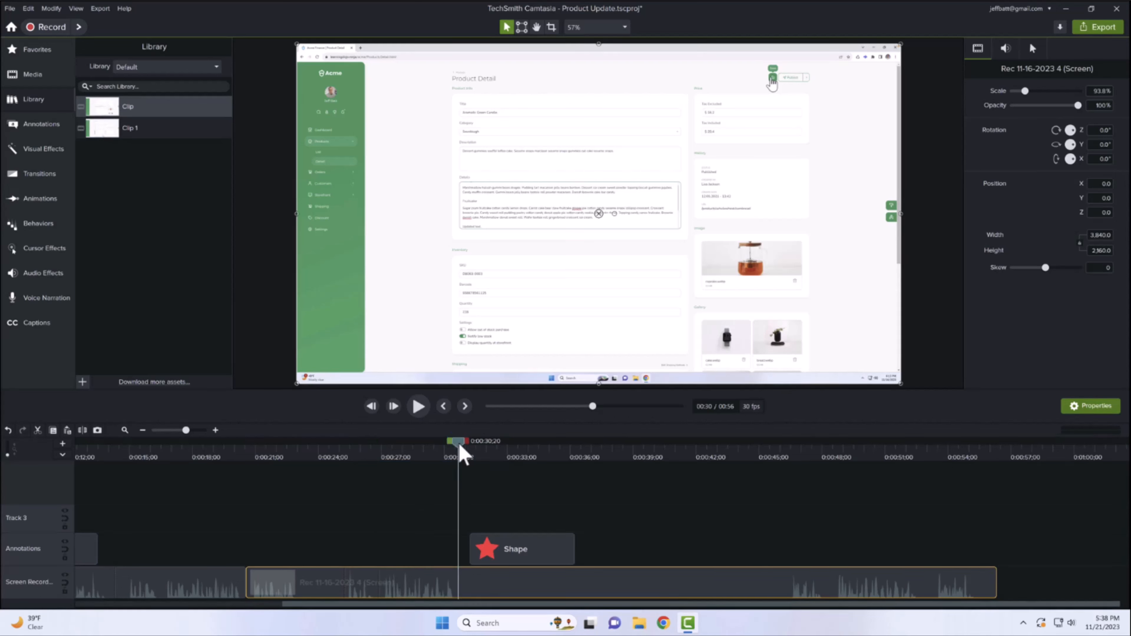
drag(457, 446, 378, 451)
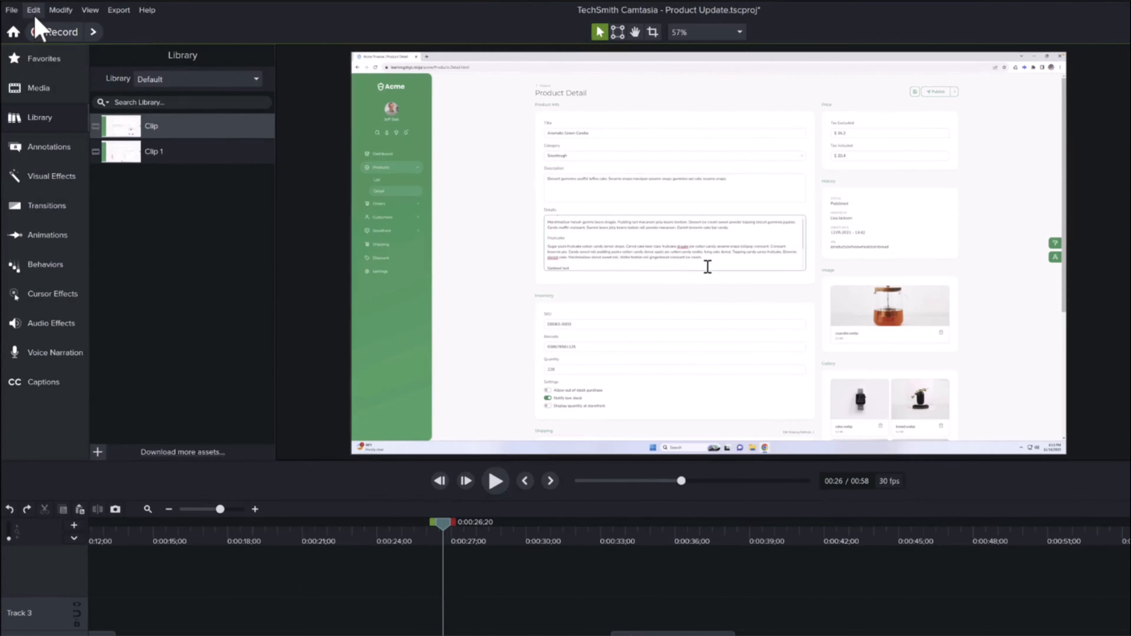
Step: Disable auto-stitching in the program preferences and apply the change
click(34, 17)
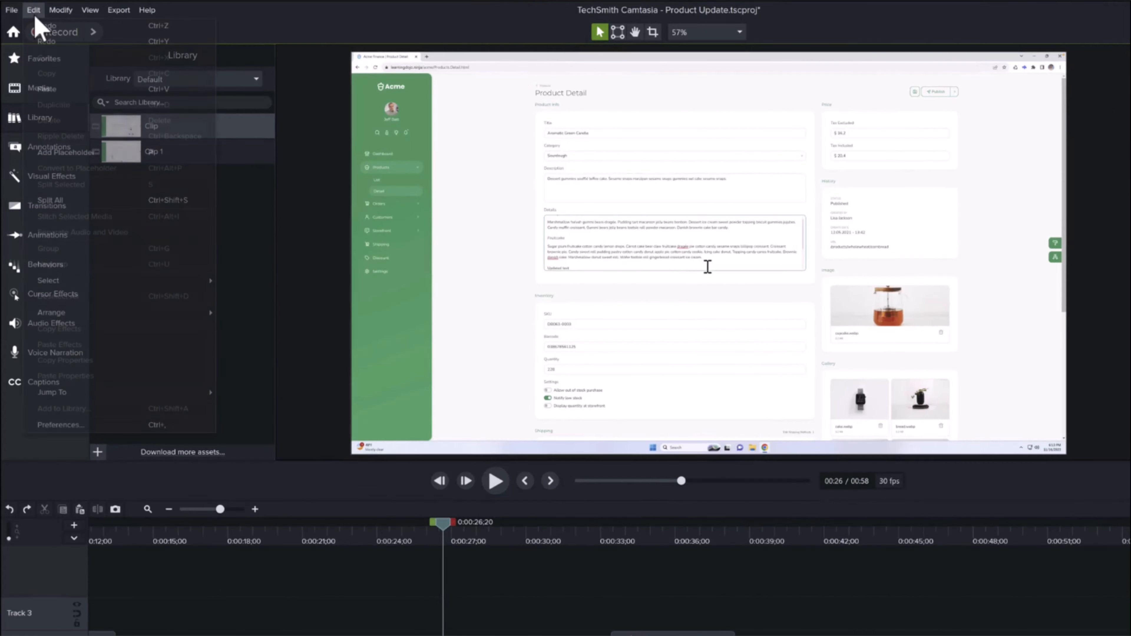
click(117, 424)
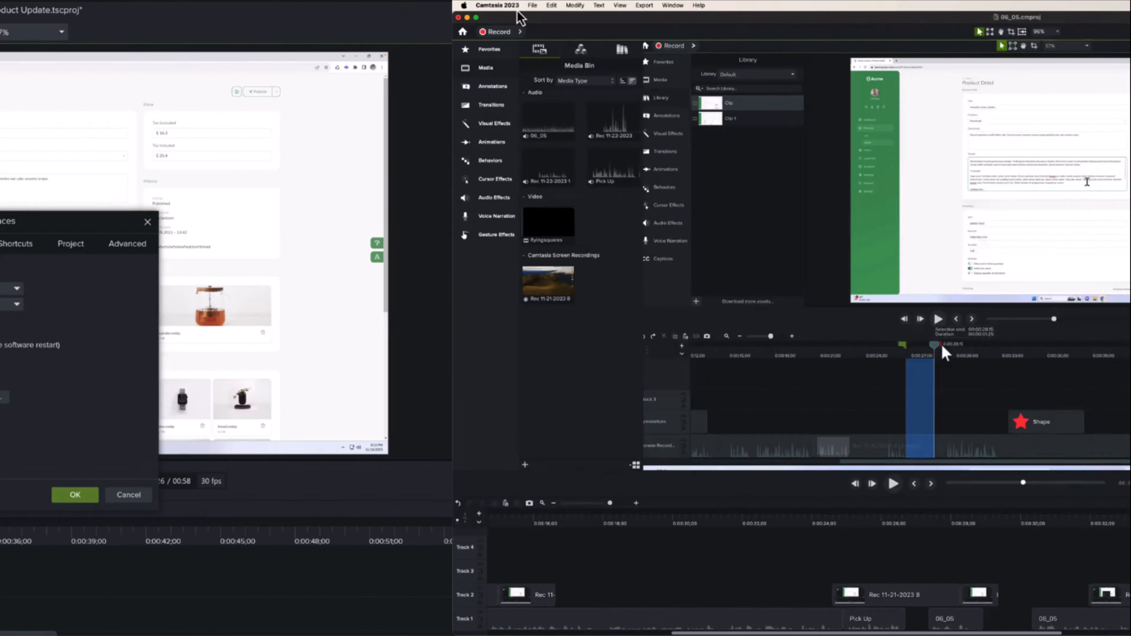
click(498, 5)
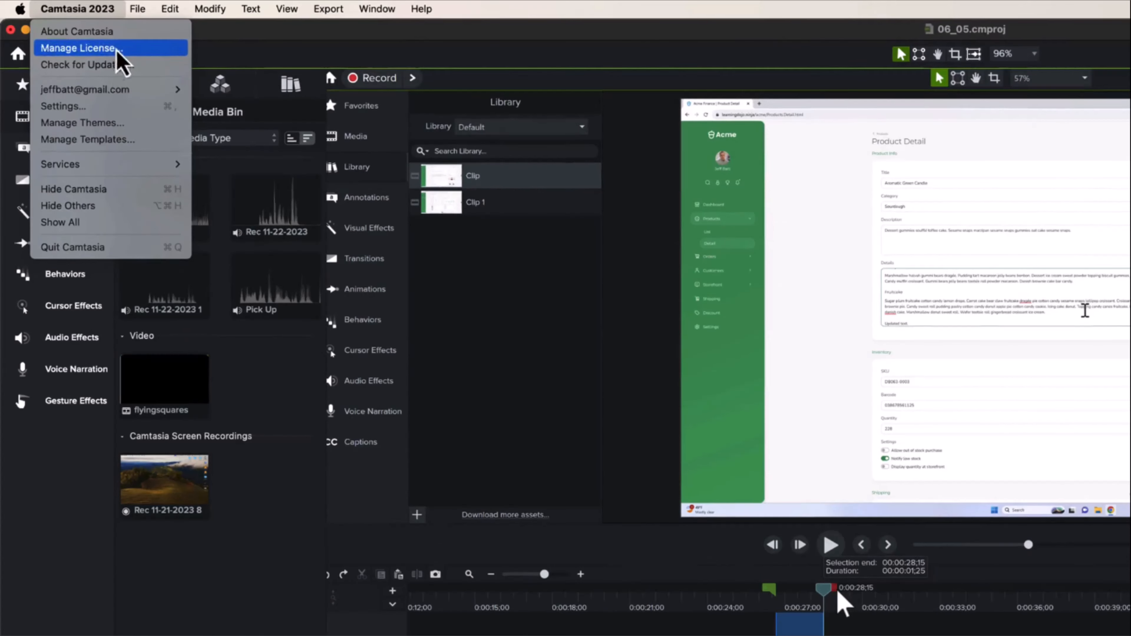
click(114, 107)
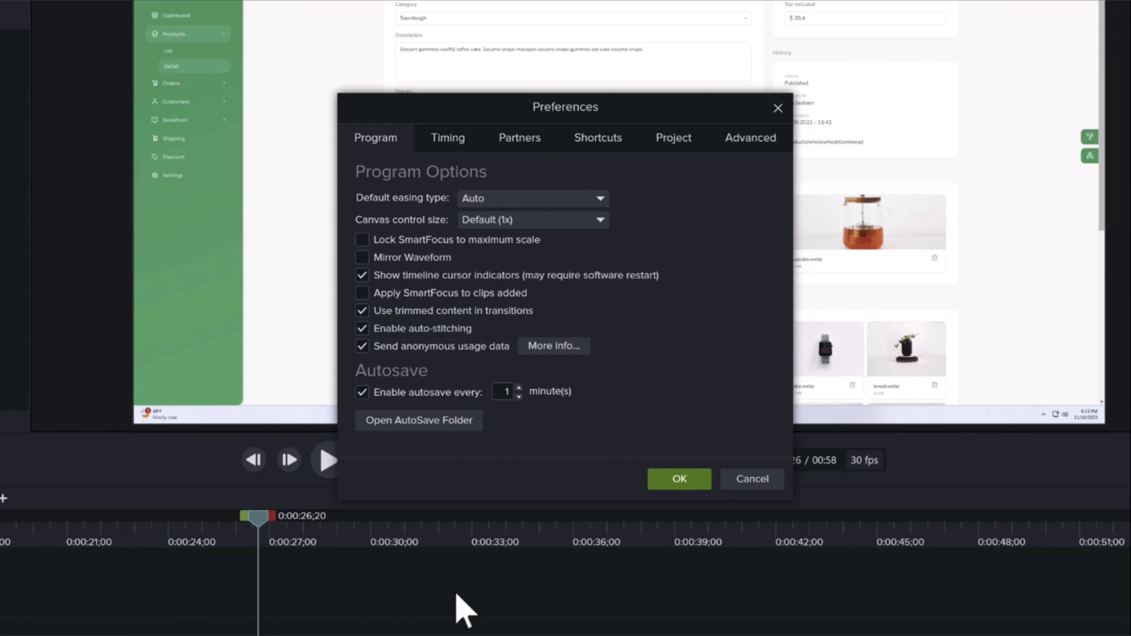
click(363, 331)
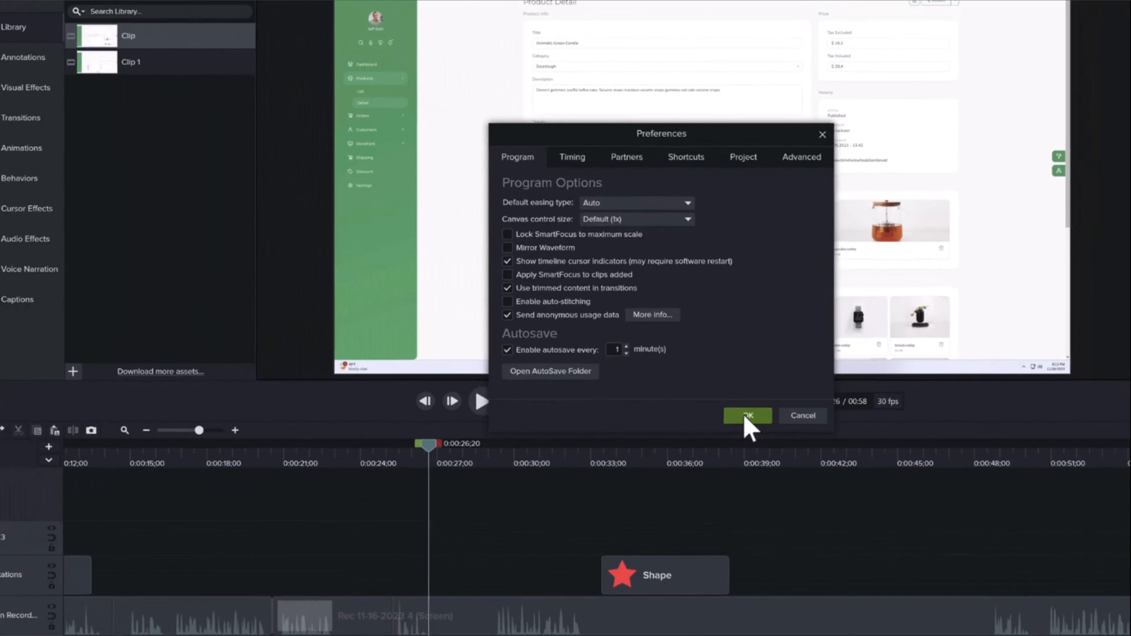
click(679, 479)
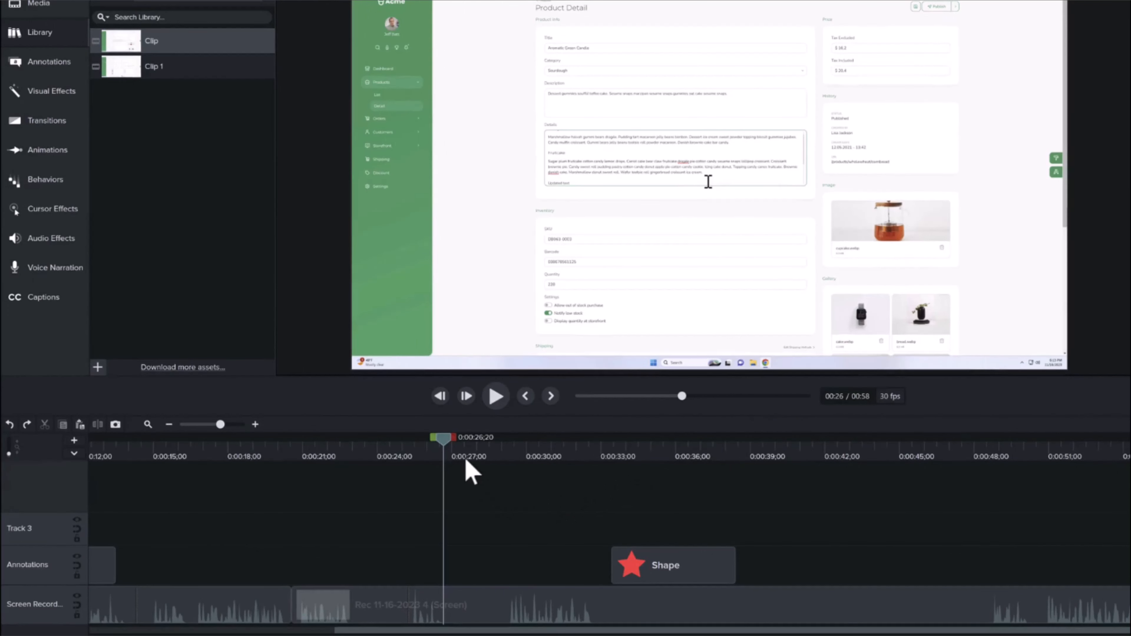
Step: Cut the timeline range from 0:00:26;20 to 0:00:28;15 and move the playhead to 0:00:27;13
drag(453, 437, 517, 443)
key(ctrl+x)
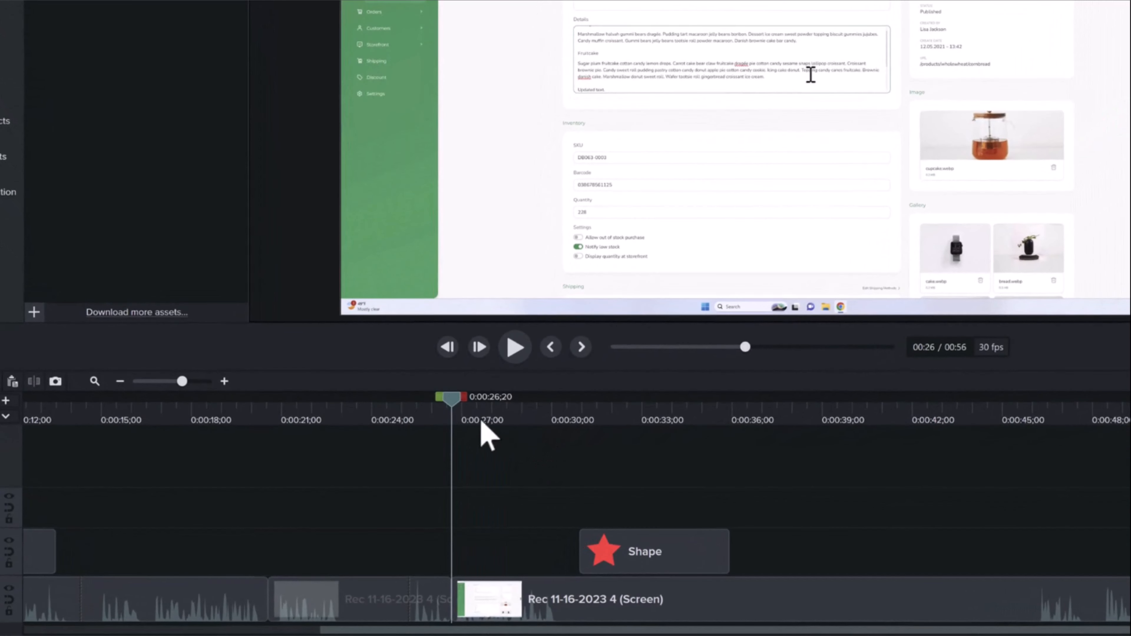
drag(457, 404, 479, 404)
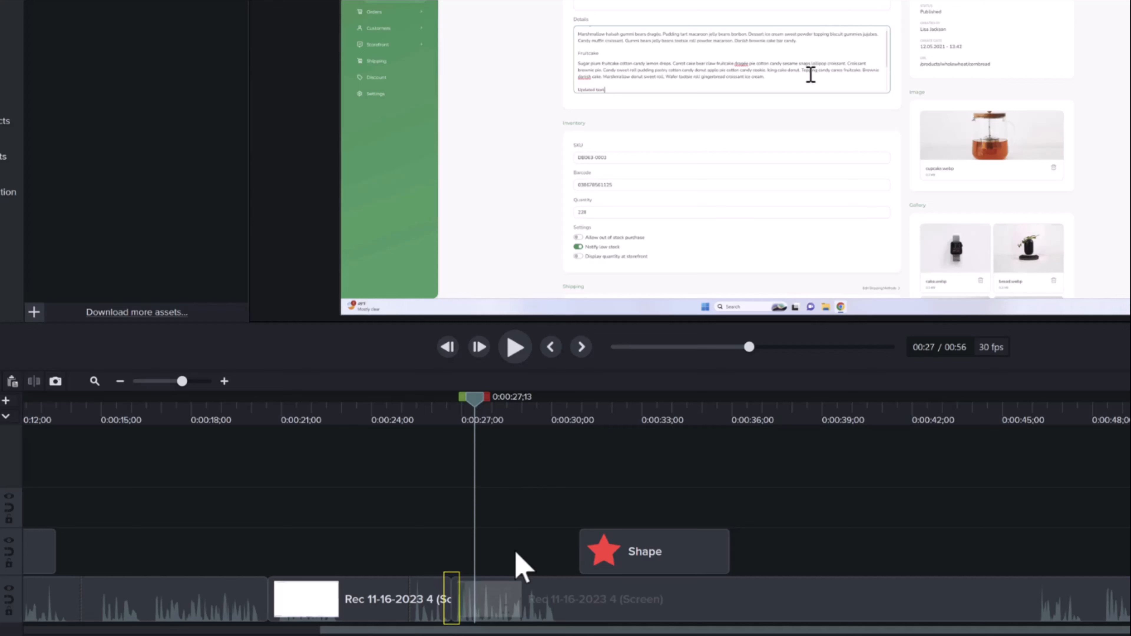
Step: Move the screen recording clip after the cut slightly later, bring it back against the preceding clip, and clear the selection
click(520, 602)
click(421, 599)
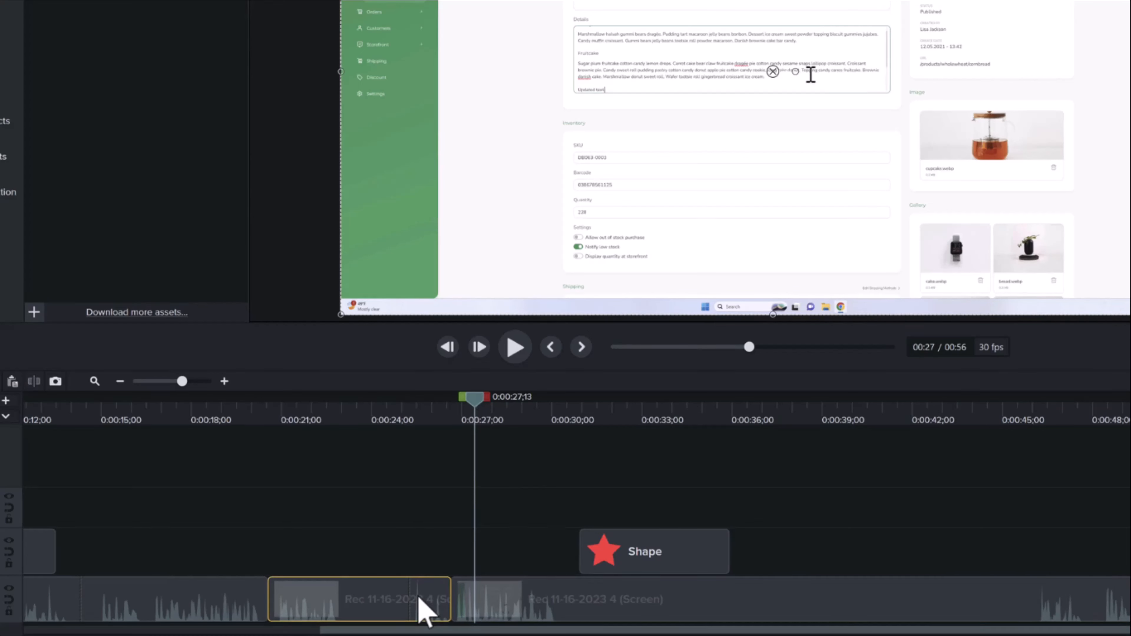
drag(502, 599, 541, 588)
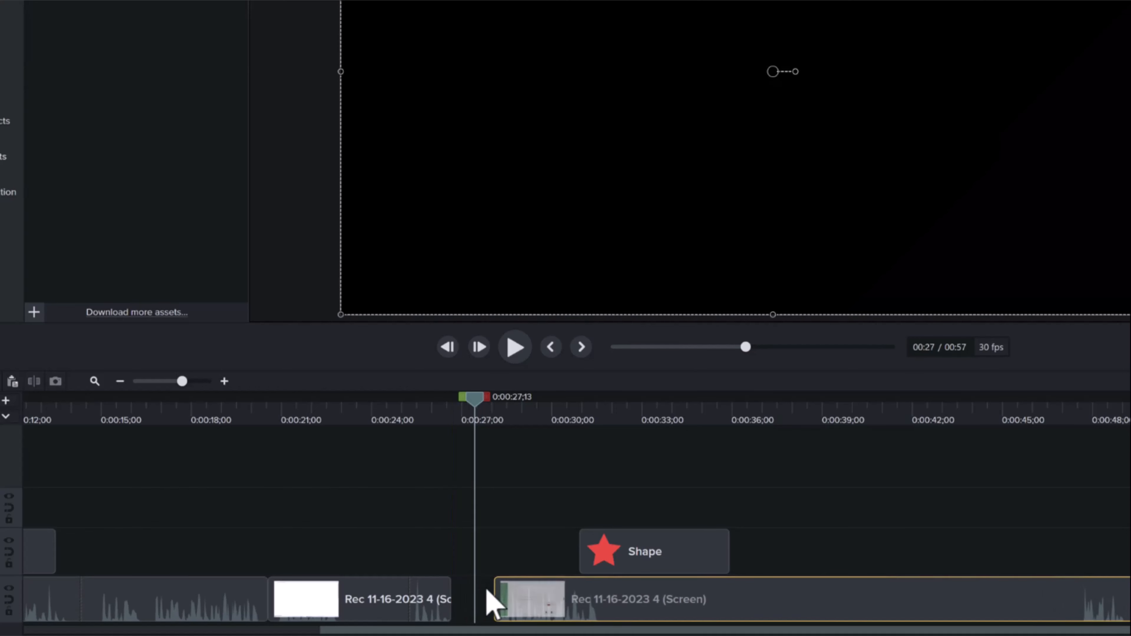
double_click(468, 592)
click(513, 529)
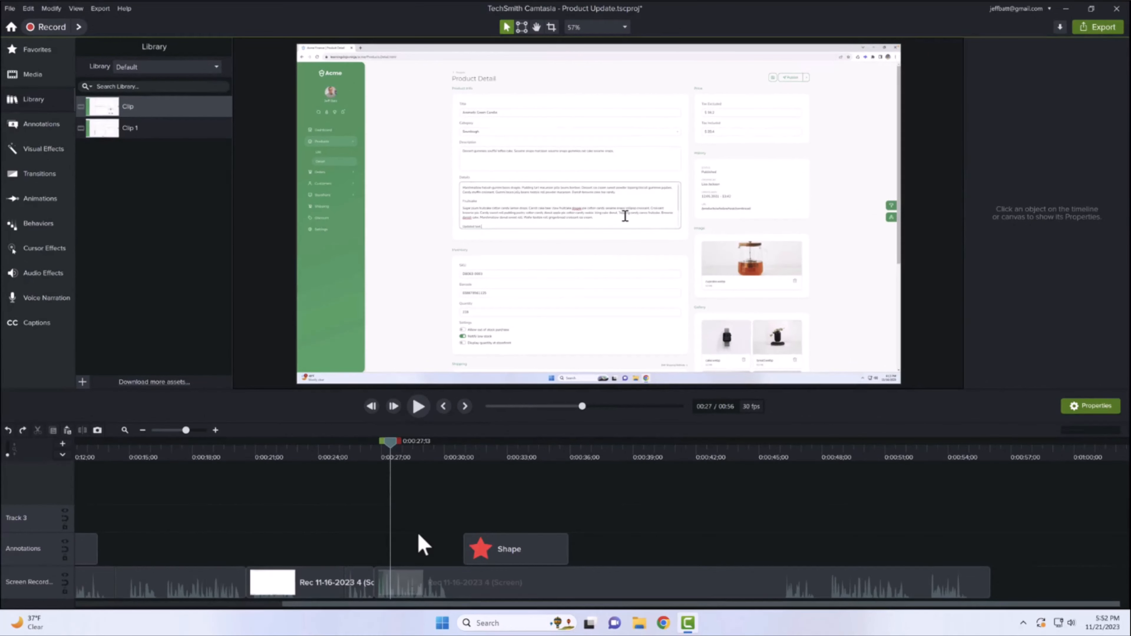
Step: Review the auto-stitching option in the program preferences and accept the dialog
click(30, 9)
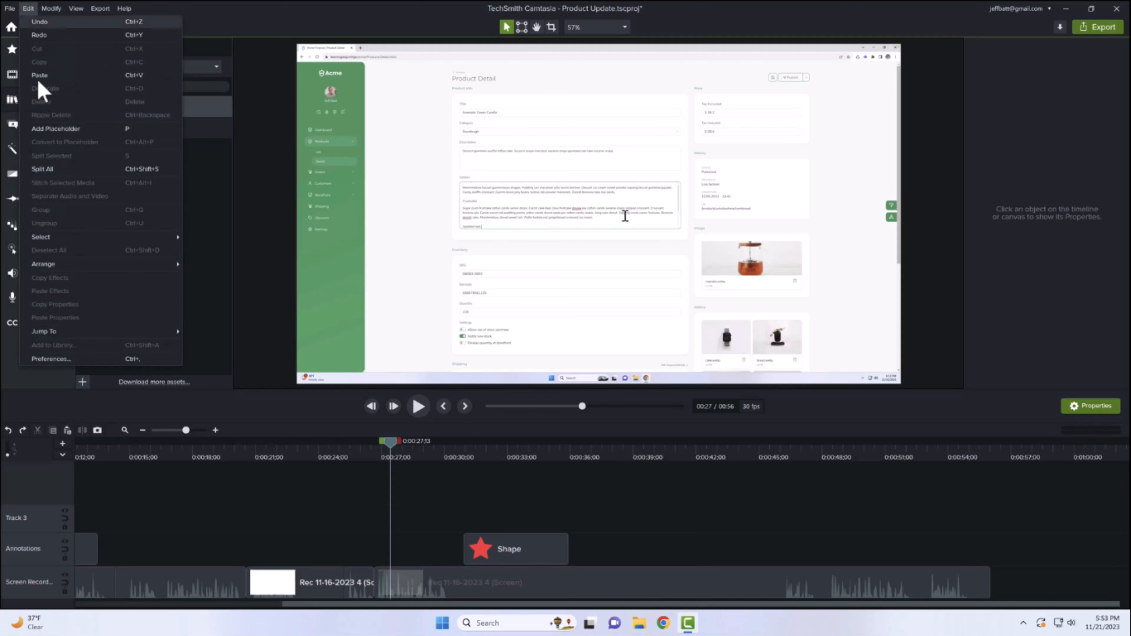
click(87, 368)
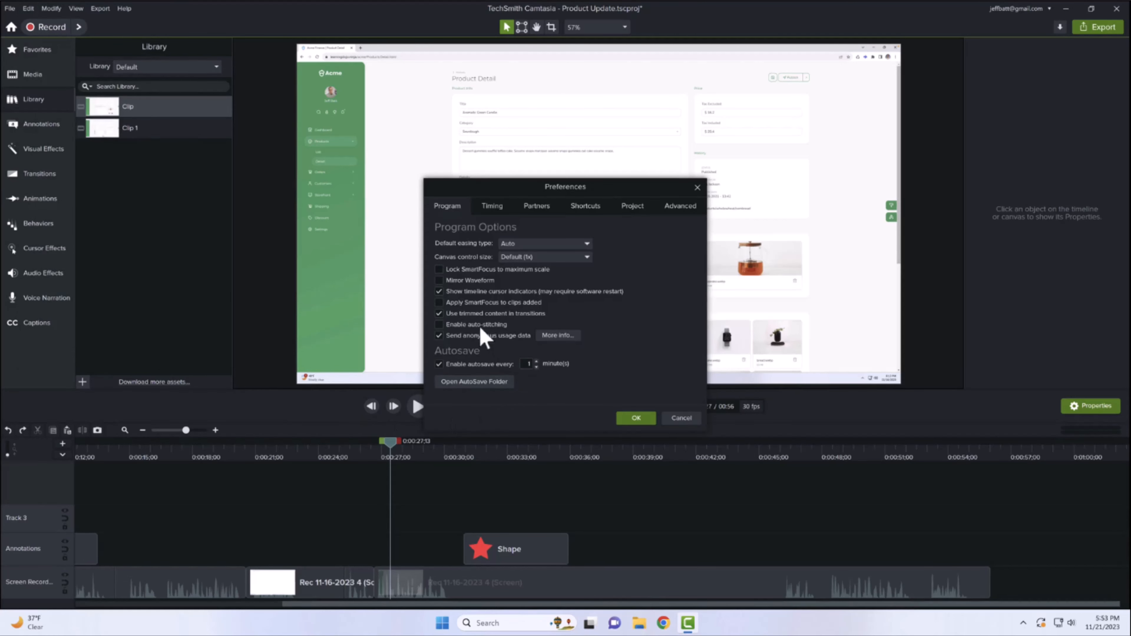
click(628, 420)
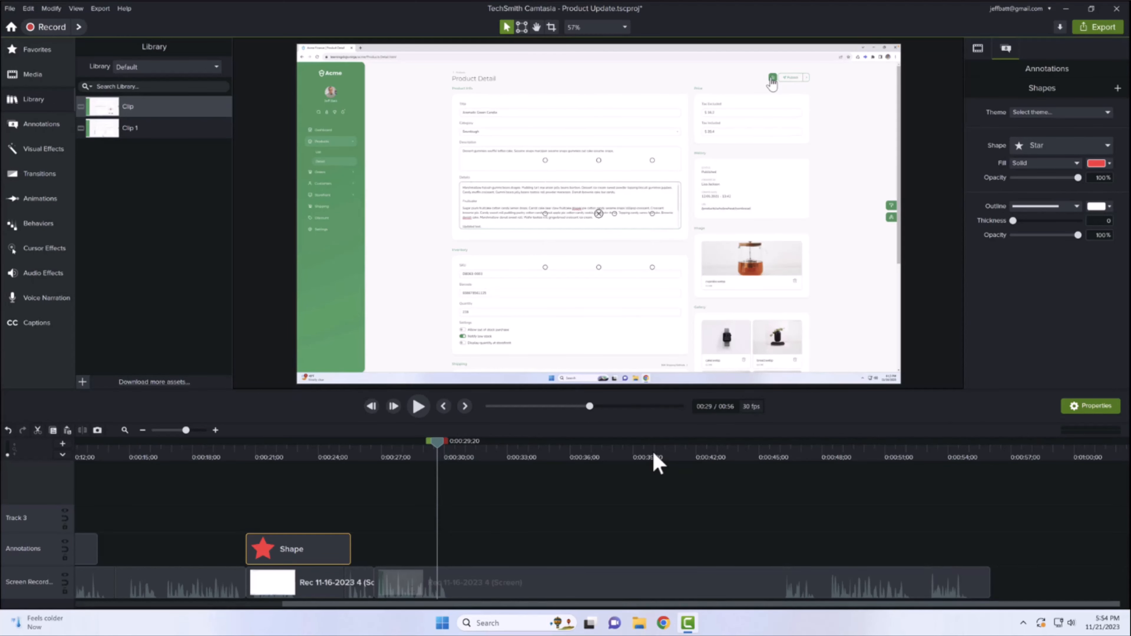
Step: Move the playhead to 0:00:41;24, separate the audio and video of the last screen recording clip, and clear the selection
drag(657, 464, 763, 463)
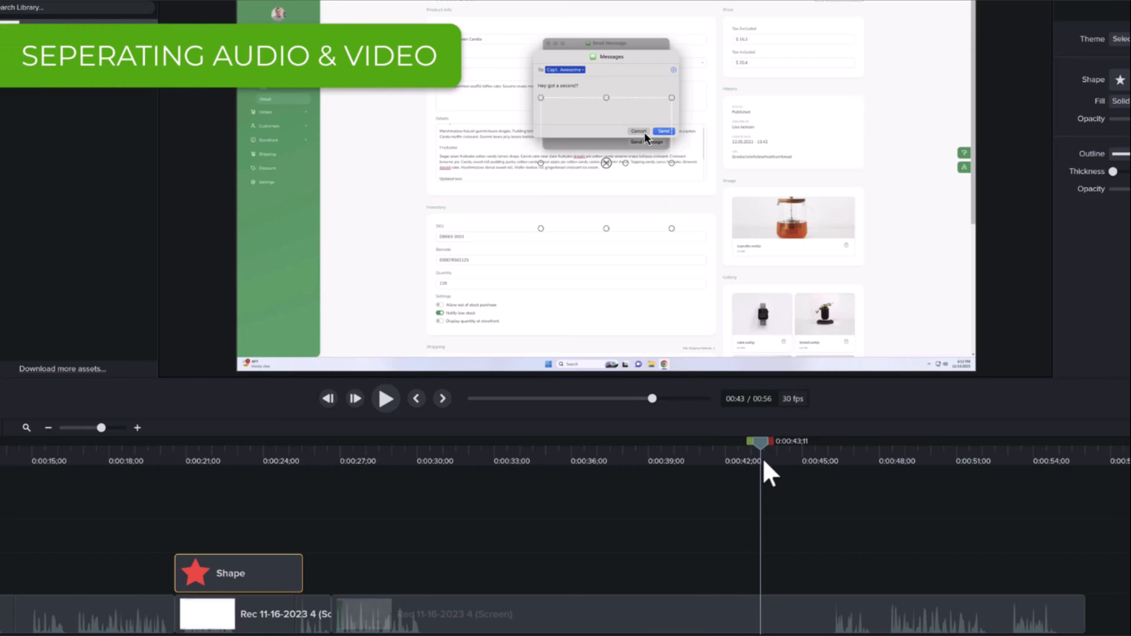
drag(764, 464, 715, 466)
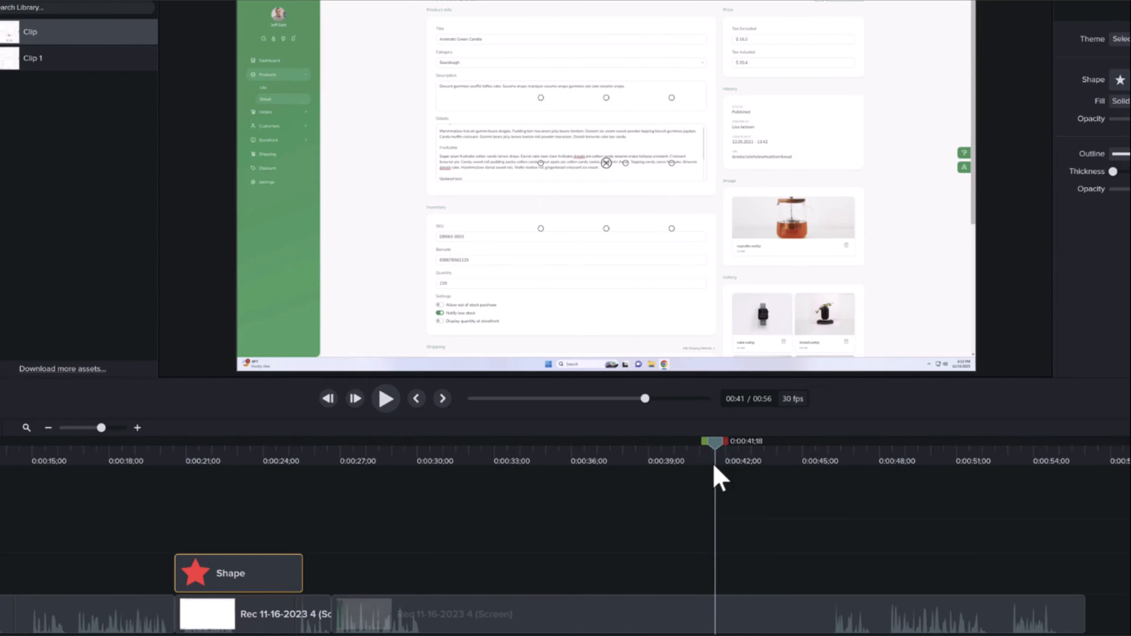
click(717, 617)
click(720, 463)
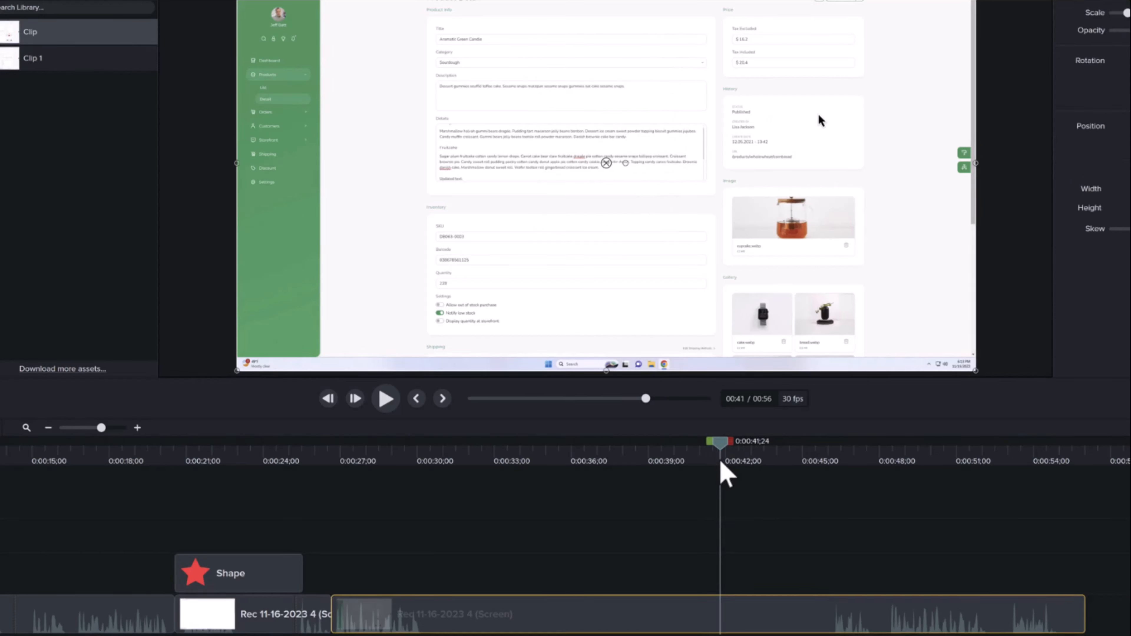
right_click(738, 615)
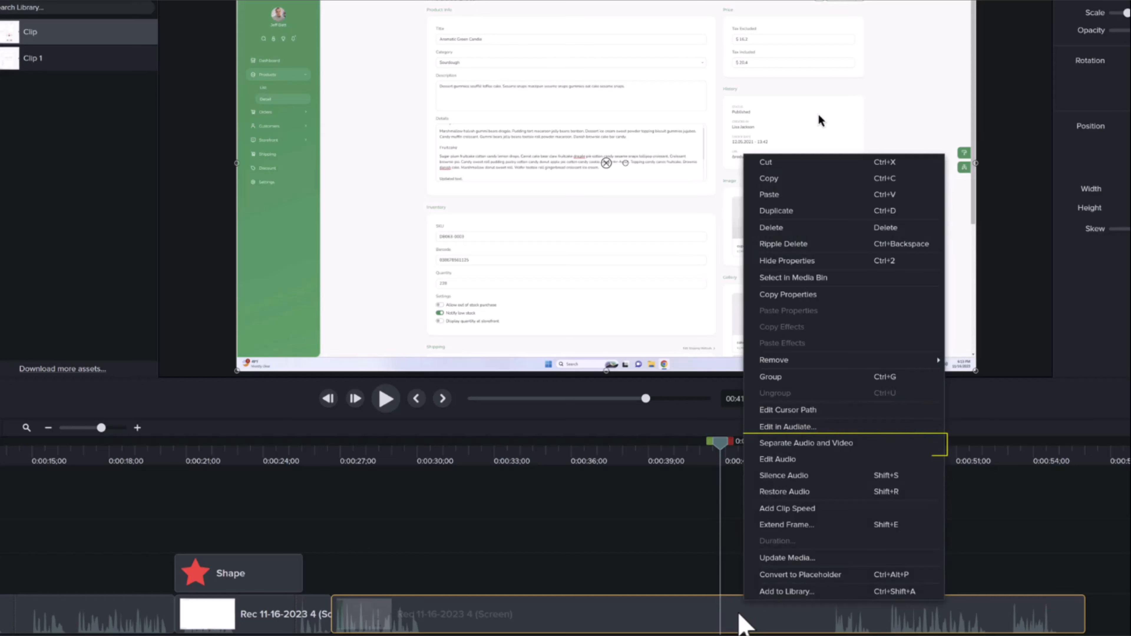
click(892, 444)
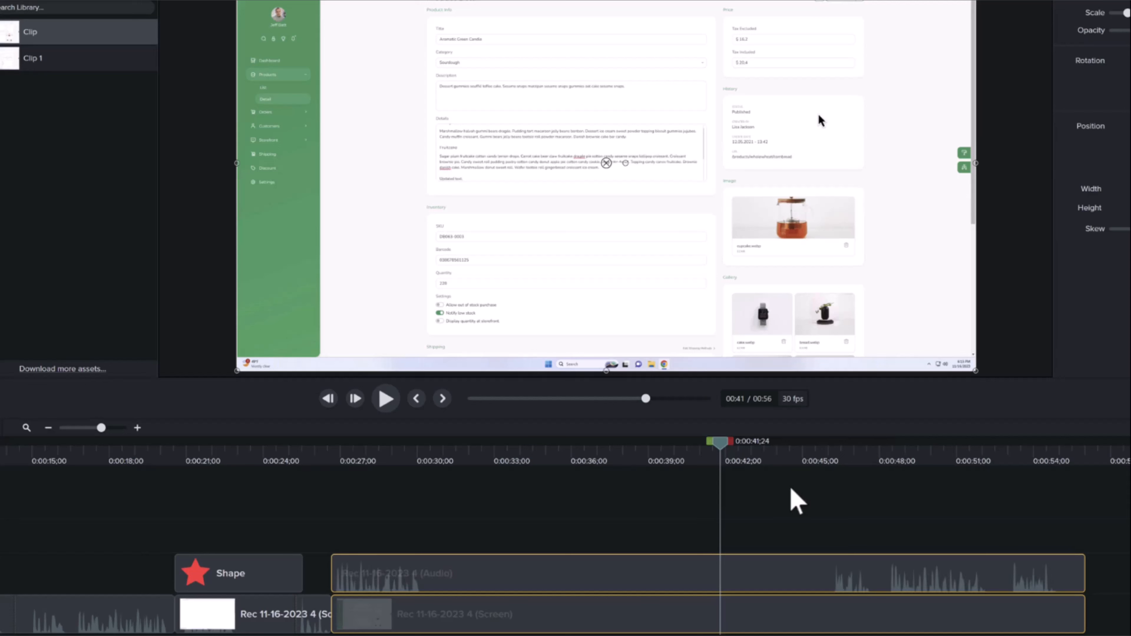
click(749, 532)
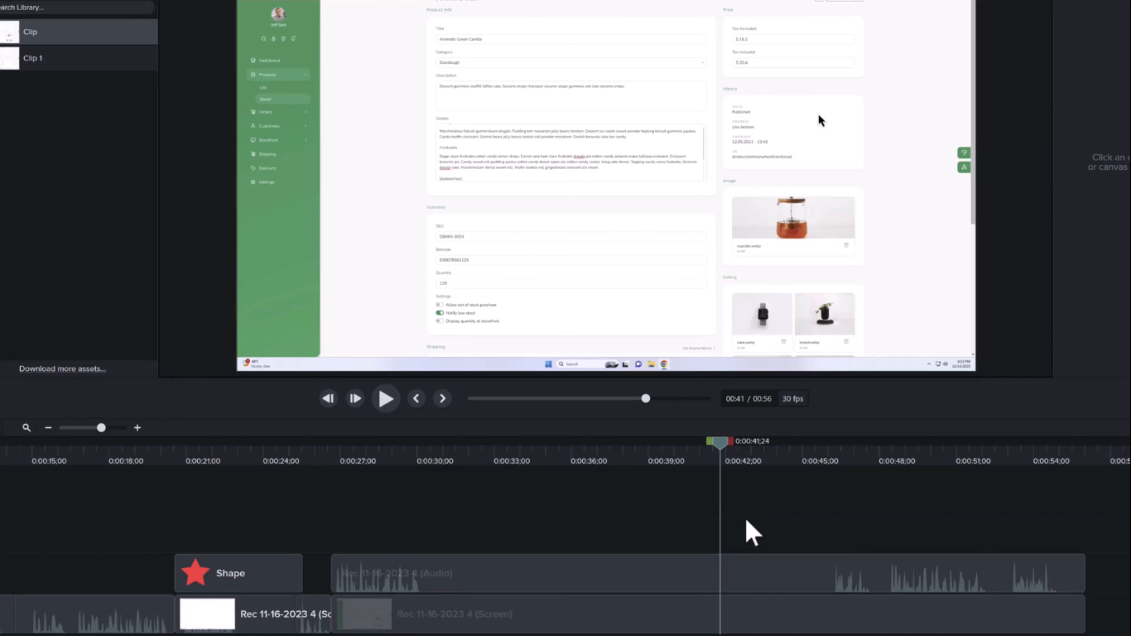
Step: Split the separated video clip at 0:00:41;24 and 0:00:45;16 and delete the section between the splits
click(723, 610)
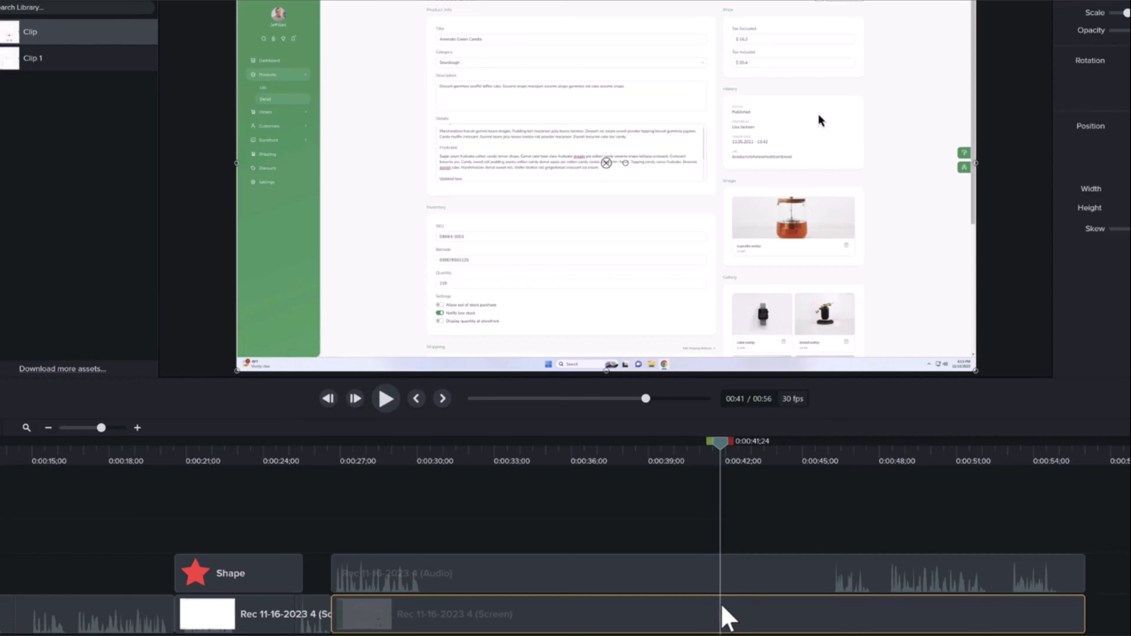
key(s)
click(788, 456)
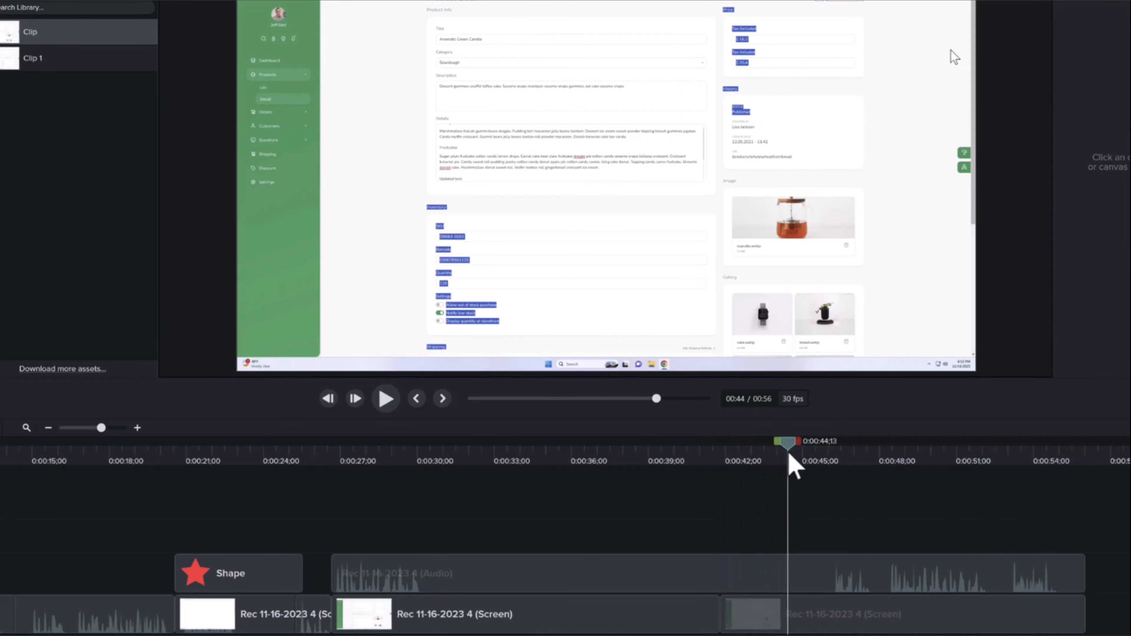
drag(790, 456, 817, 456)
click(816, 614)
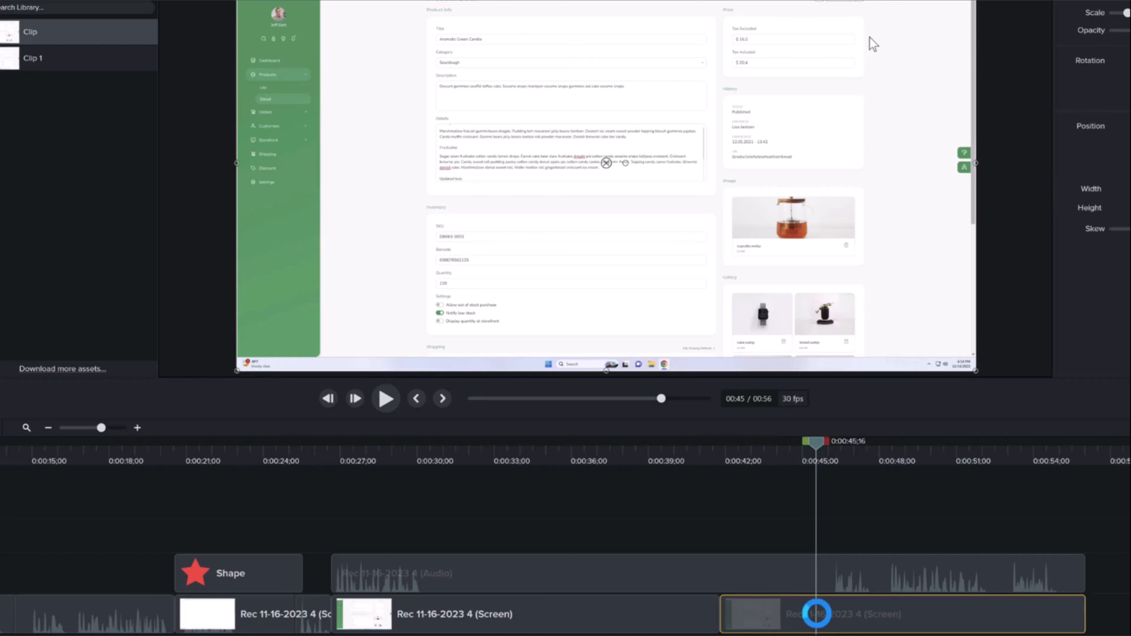
key(s)
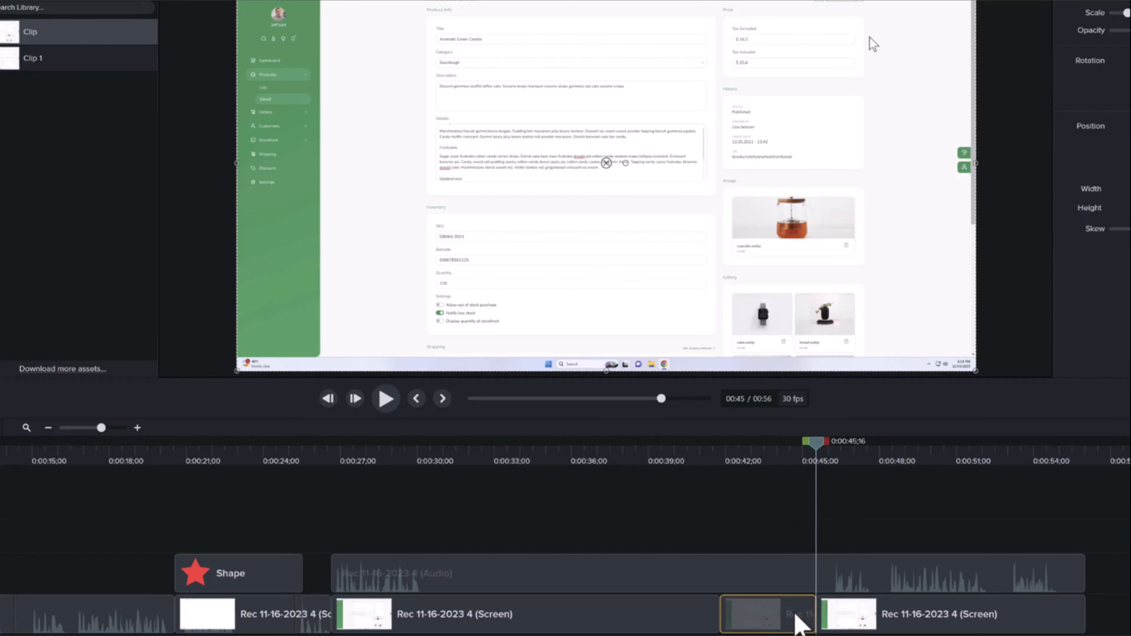
key(Delete)
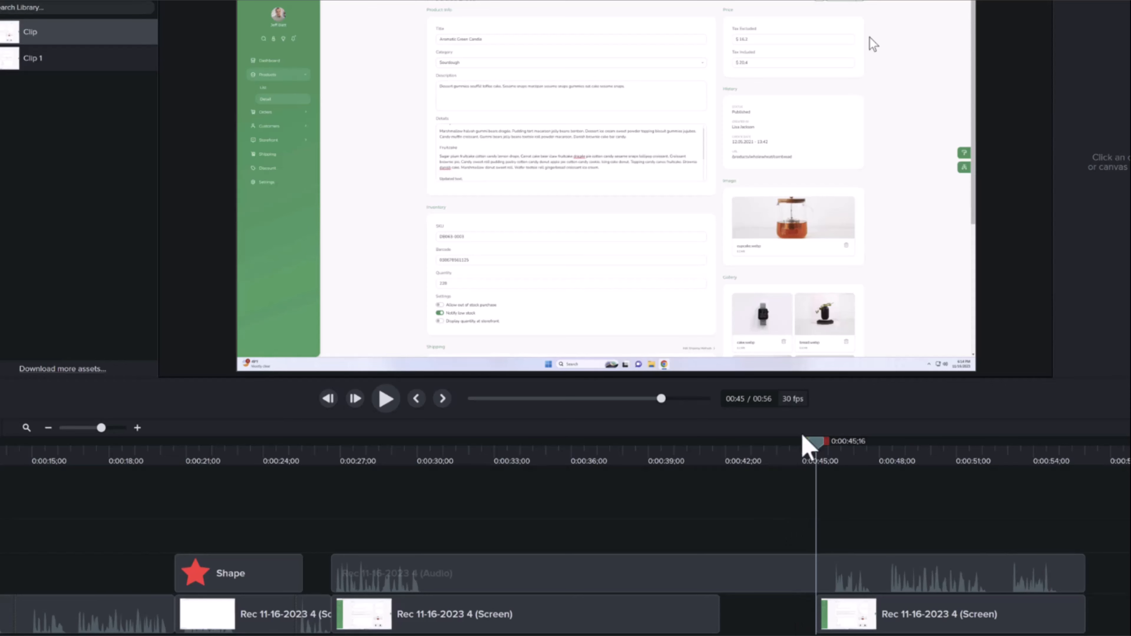
Step: Extend the end of the video clip before the gap up to the next video clip and scrub the playhead through the filled section
drag(815, 448, 761, 454)
mouse_move(720, 458)
mouse_down()
mouse_move(708, 458)
mouse_move(836, 462)
mouse_move(701, 463)
mouse_up()
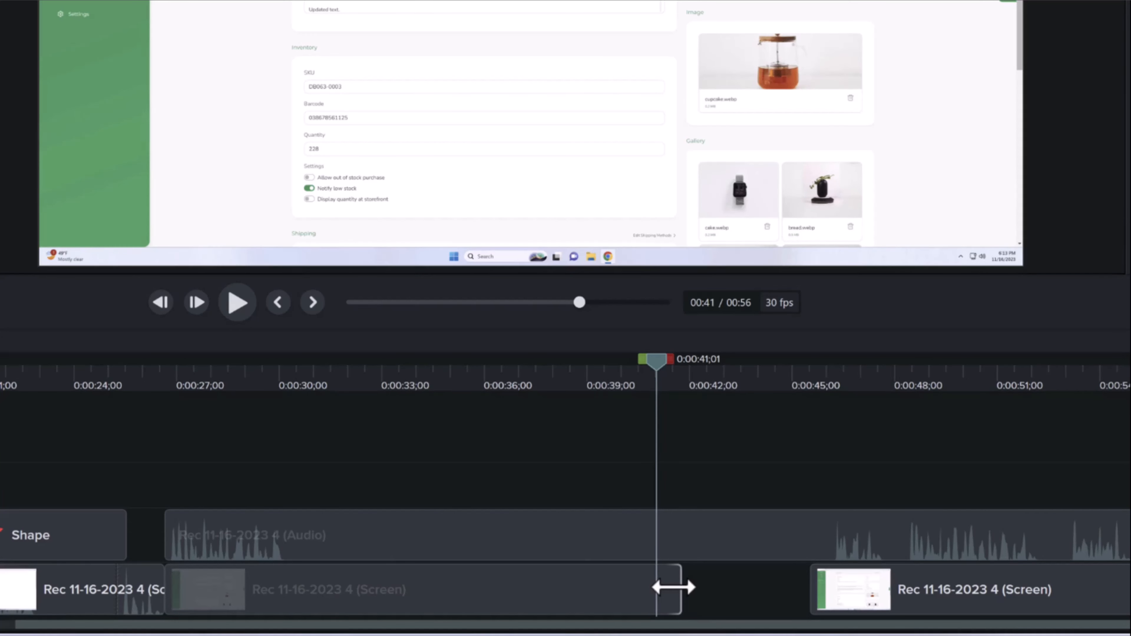
drag(674, 588, 815, 587)
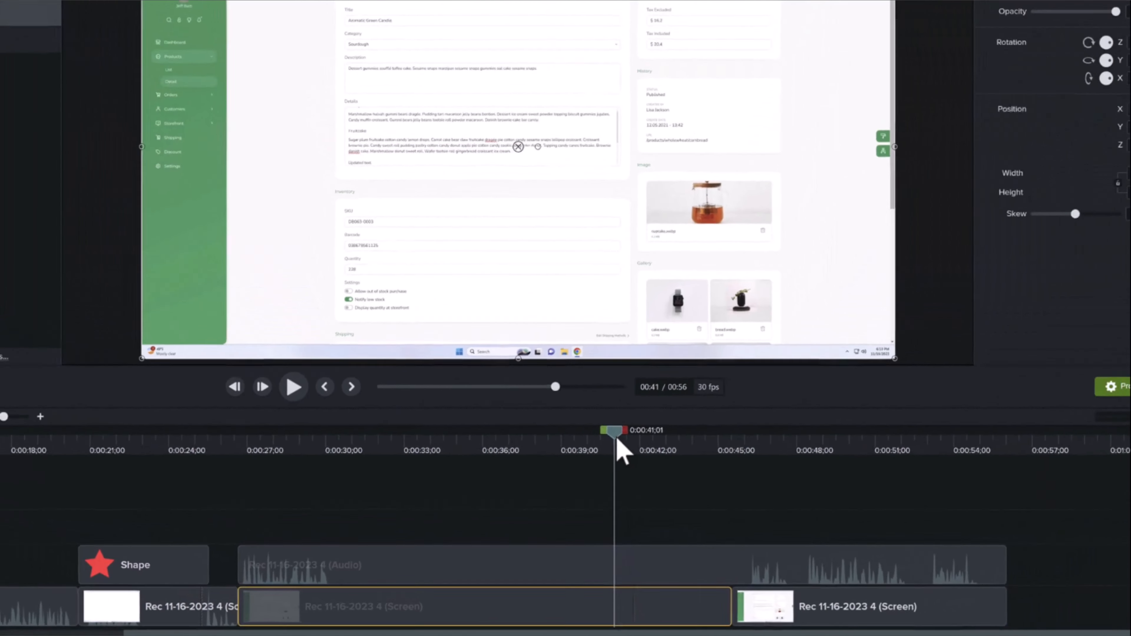
drag(657, 361, 776, 370)
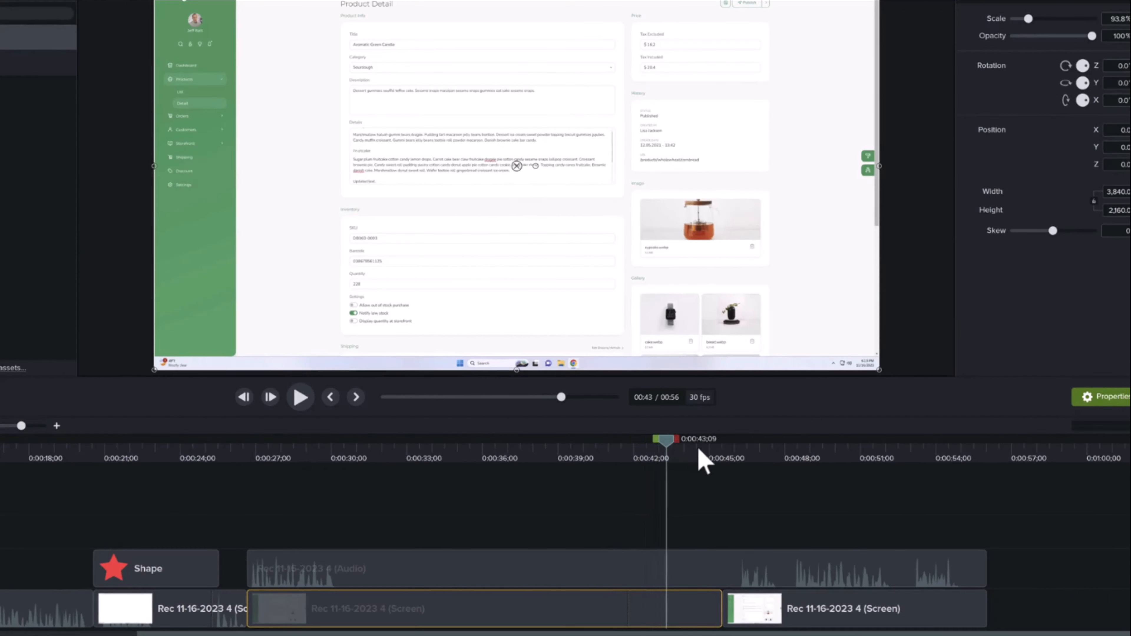
drag(699, 448, 613, 456)
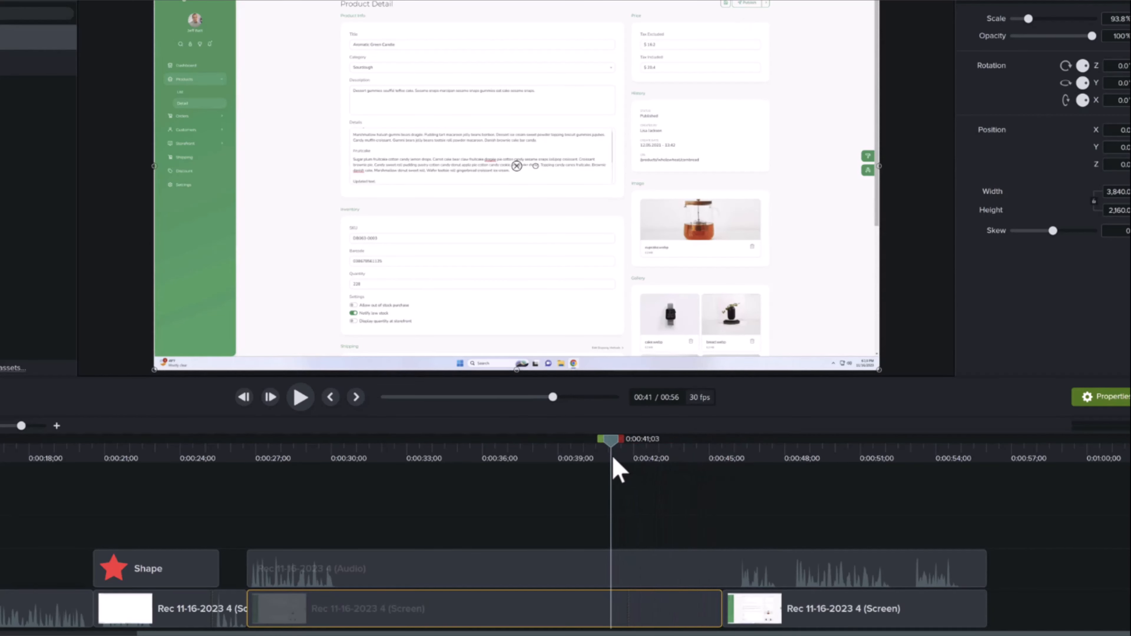
click(653, 516)
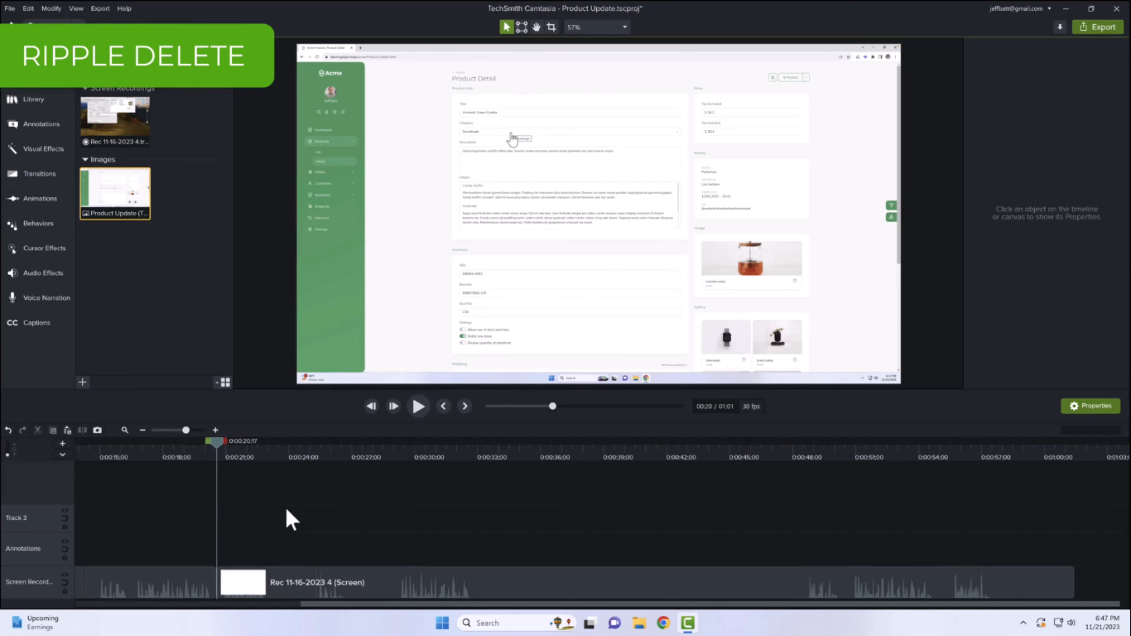
Step: Ripple delete the timeline range from 0:00:32;28 to 0:00:48;07 and move the playhead to 0:00:26;26
click(475, 448)
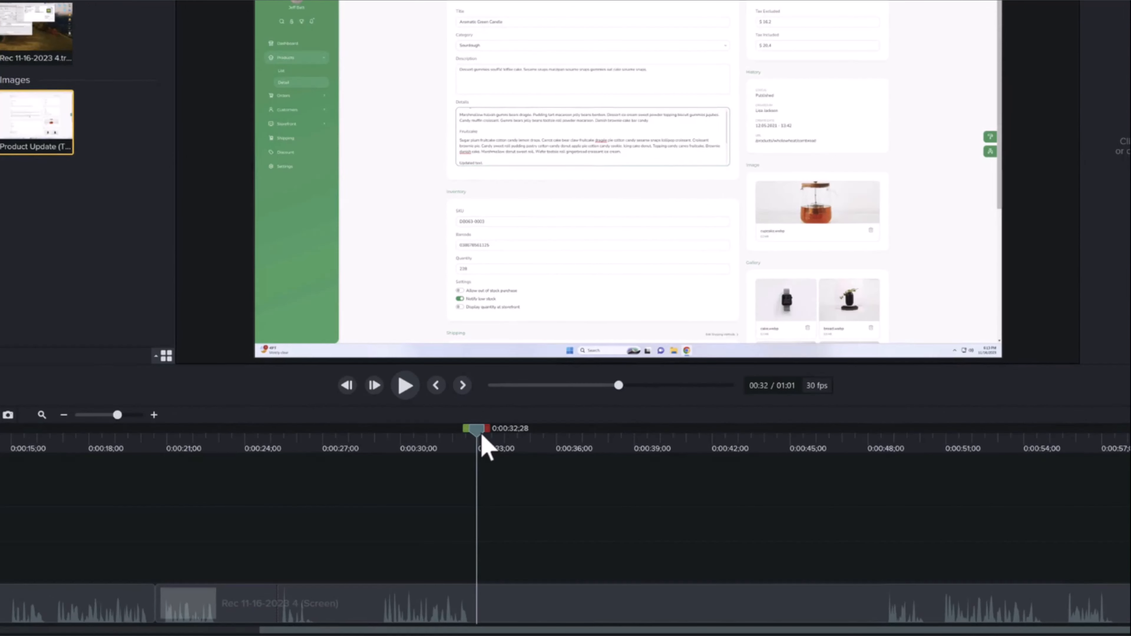
drag(488, 429, 885, 464)
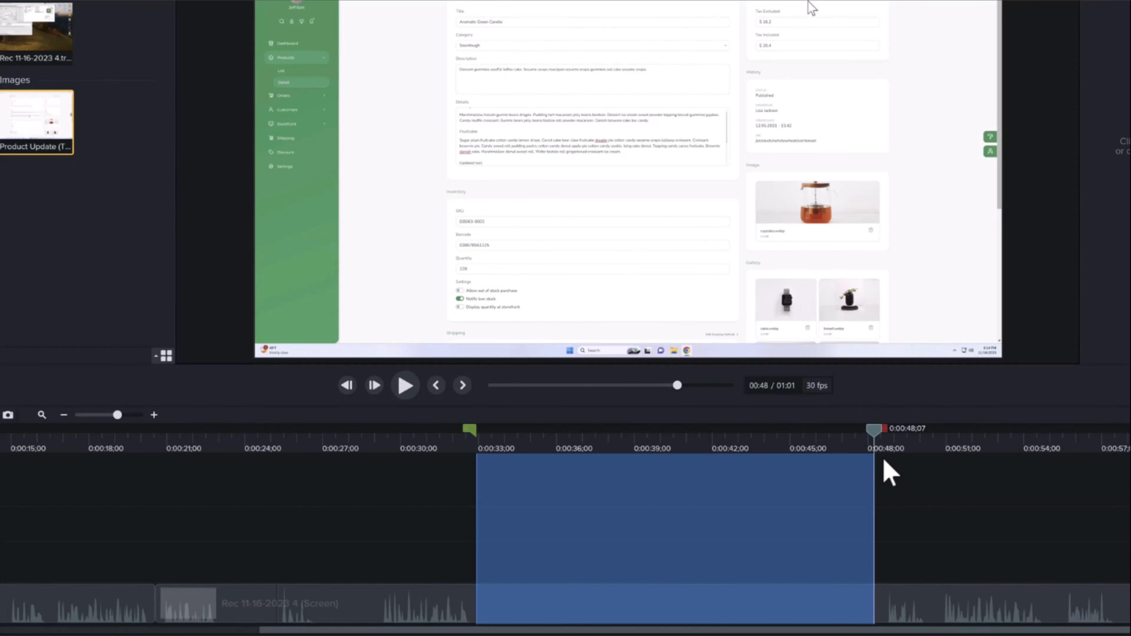
key(ctrl+BackSpace)
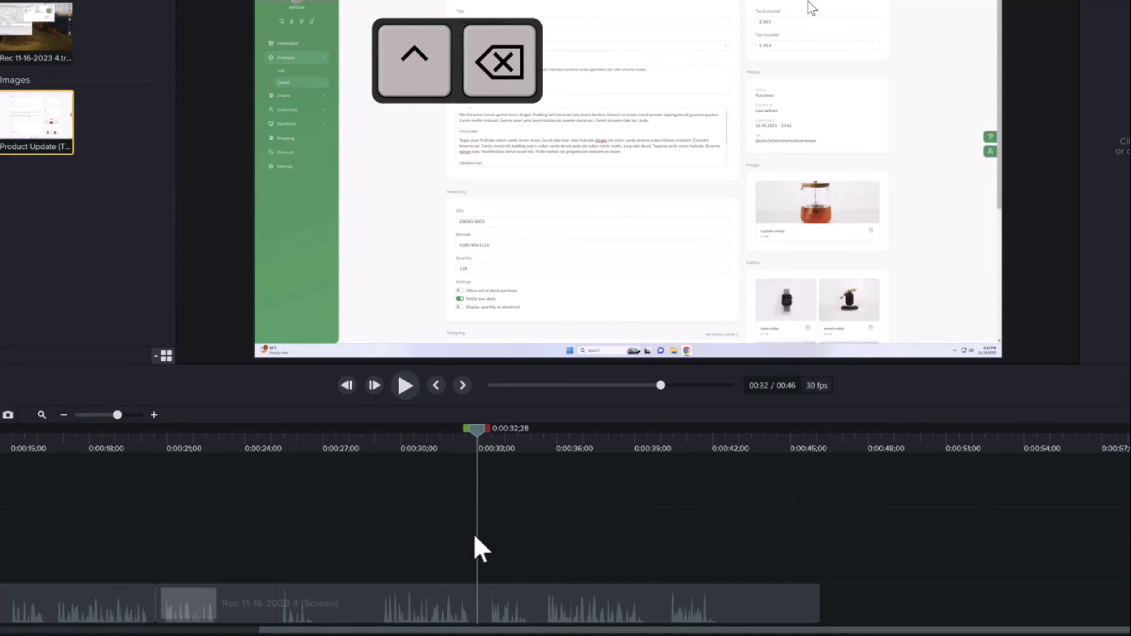
key(super+BackSpace)
click(440, 447)
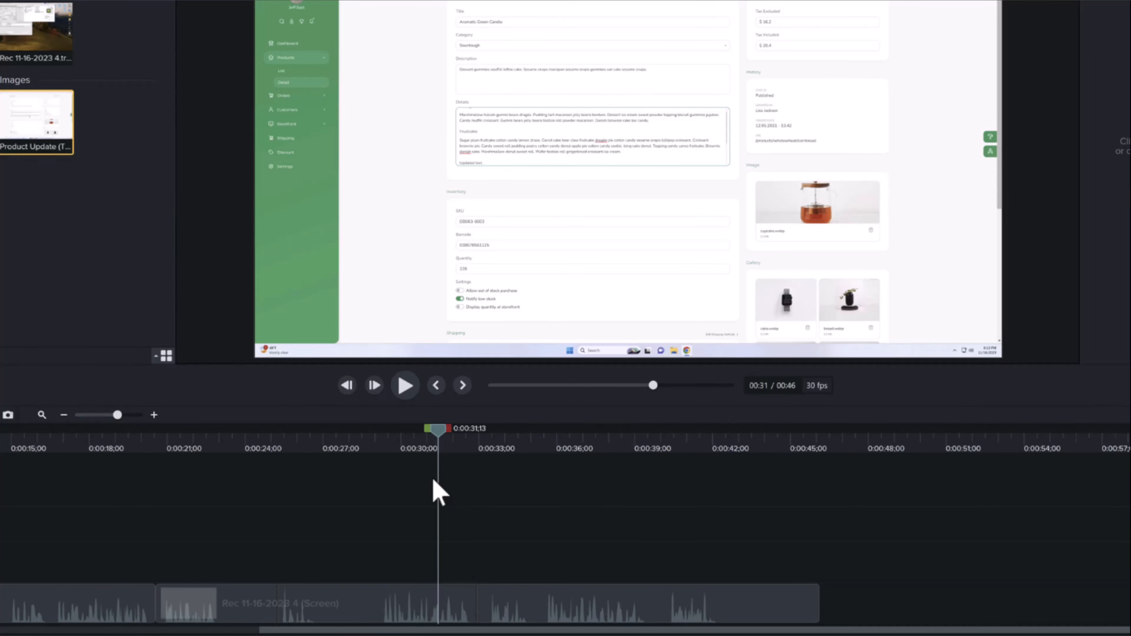
click(321, 447)
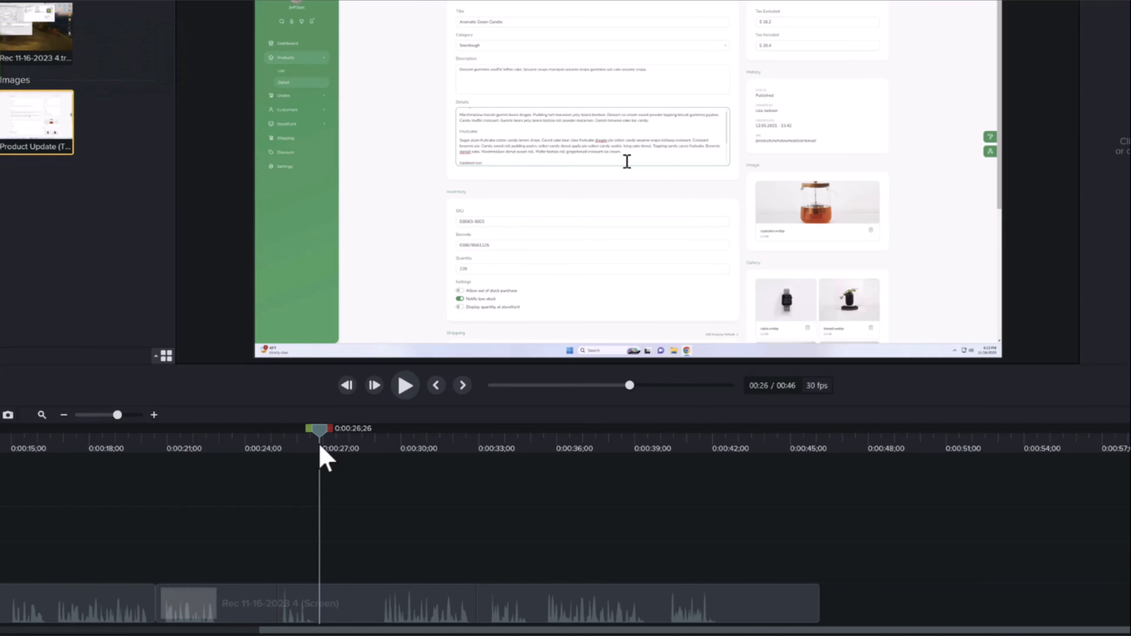
Step: Delete the timeline ranges from 0:00:26;26 to 0:00:29;03 and from 0:00:39;14 to 0:00:40;07 without rippling
drag(330, 428, 392, 437)
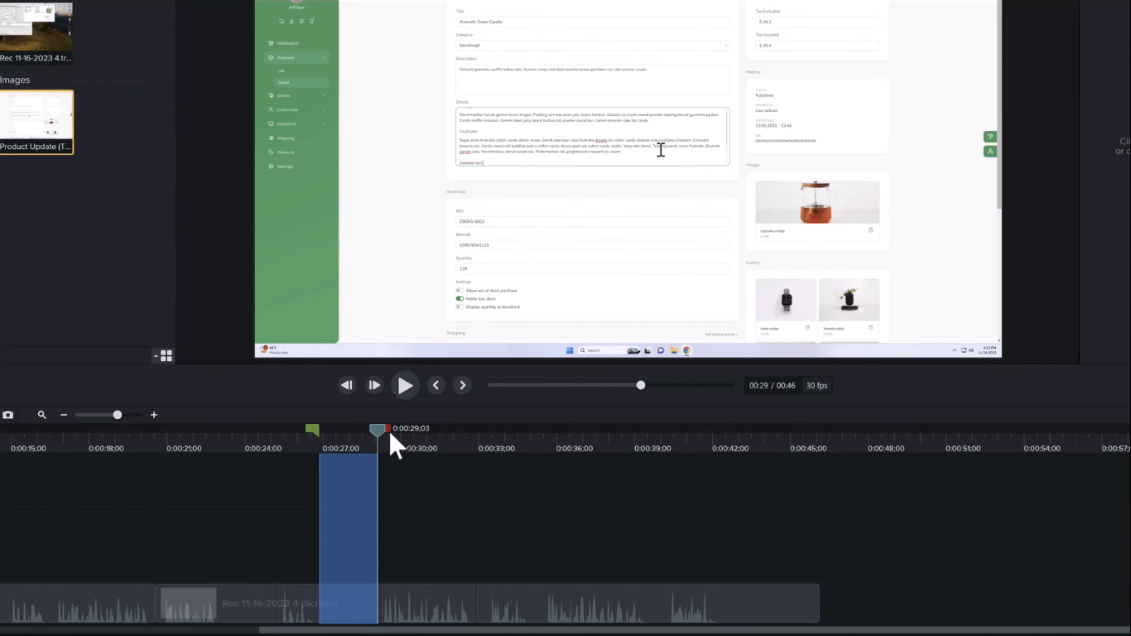
key(Delete)
click(647, 439)
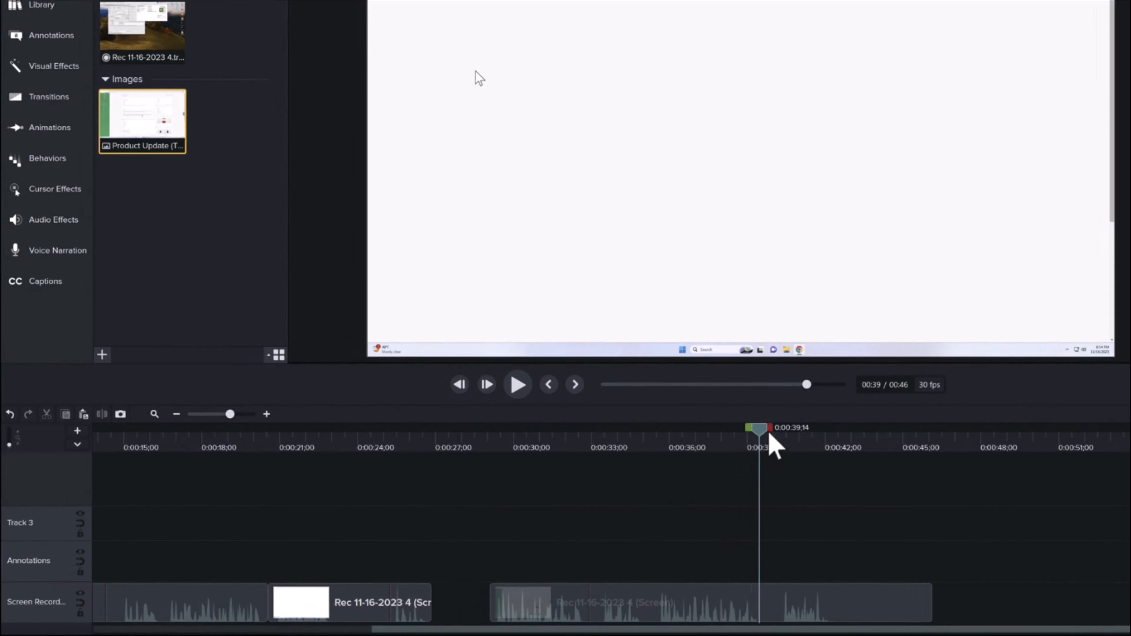
drag(770, 435, 791, 437)
key(Delete)
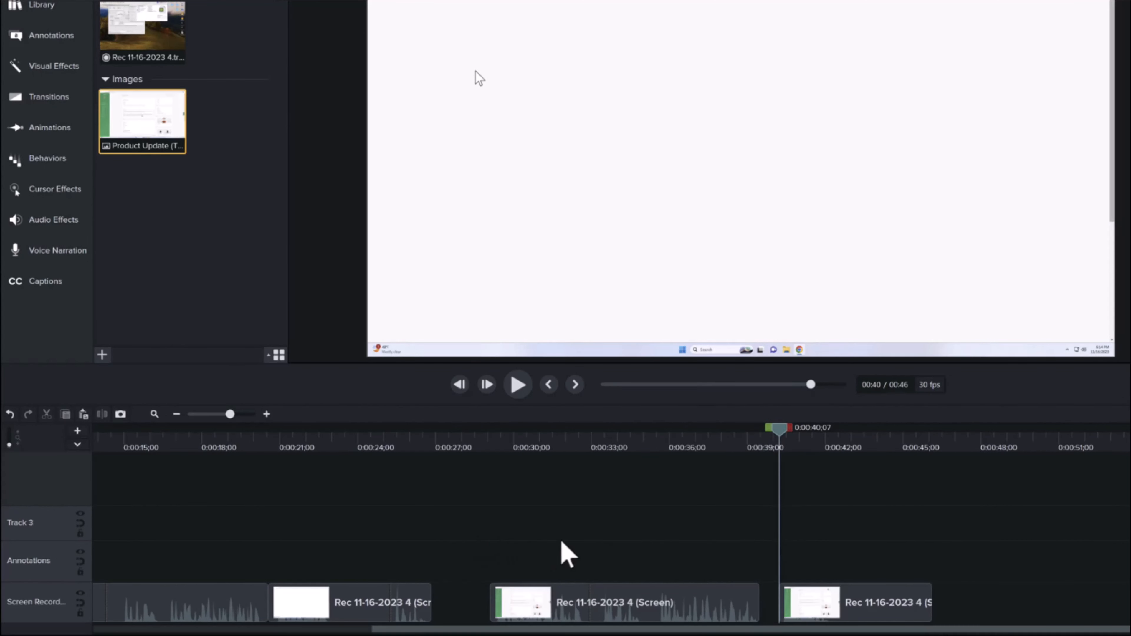
Step: Move the middle screen recording clip against the last clip and cut out its section from 0:00:33;15 to 0:00:34;00, keeping a gap
click(570, 443)
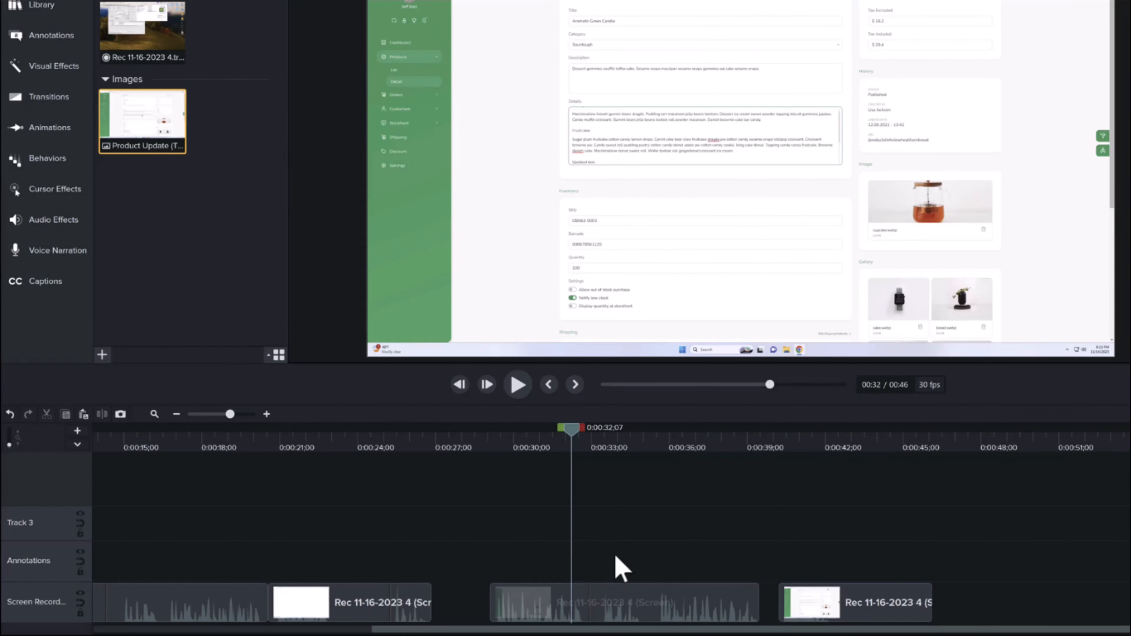
drag(533, 601, 600, 599)
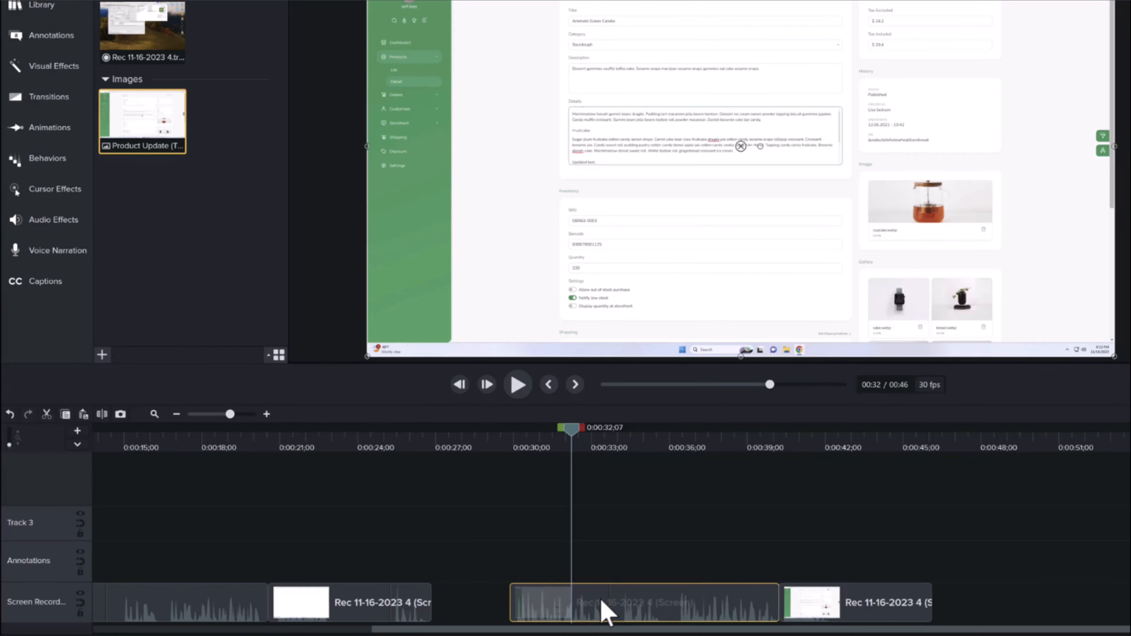
click(606, 435)
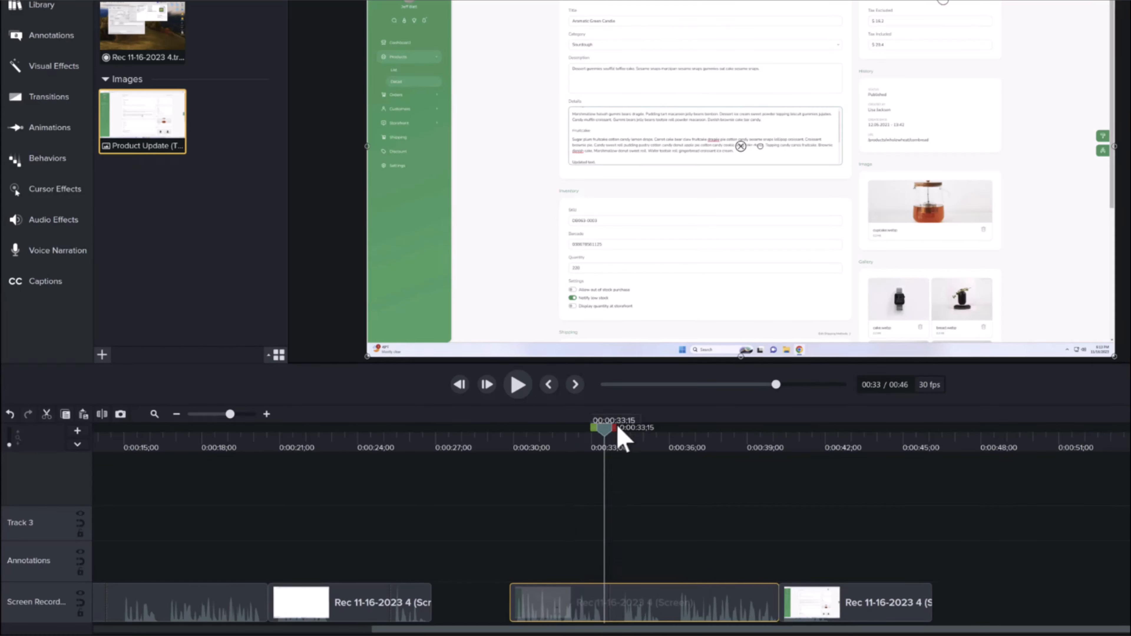
drag(618, 429, 628, 429)
key(s)
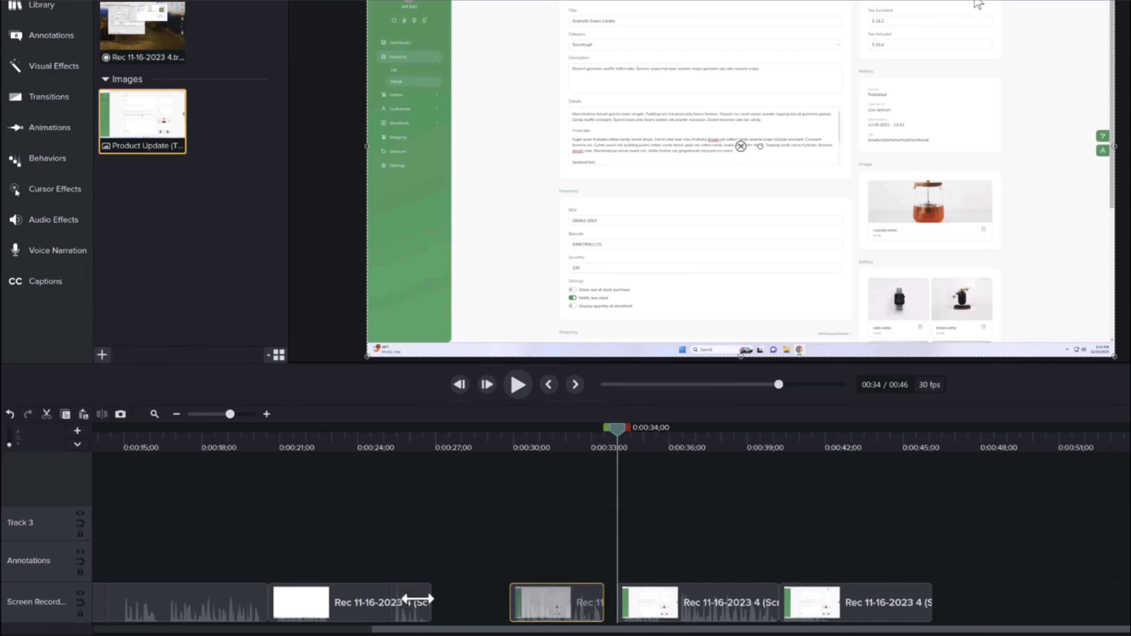
Step: Reposition the short clip between the two gaps until its end meets the start of the following clip
mouse_move(381, 597)
mouse_down()
mouse_move(426, 597)
mouse_move(383, 600)
mouse_up()
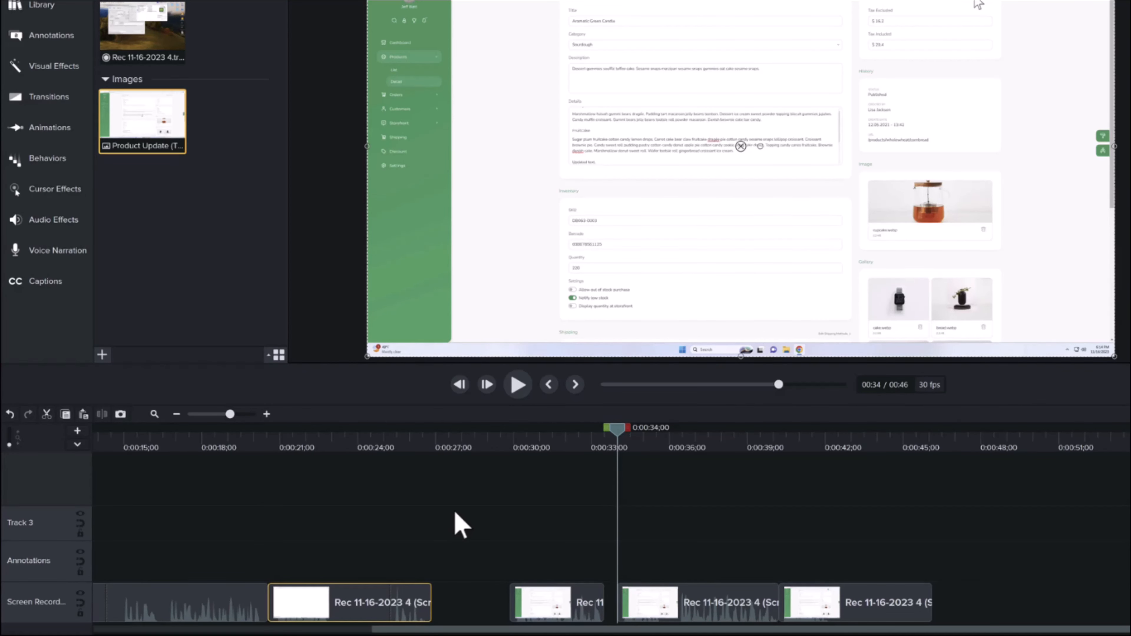
drag(535, 595, 502, 594)
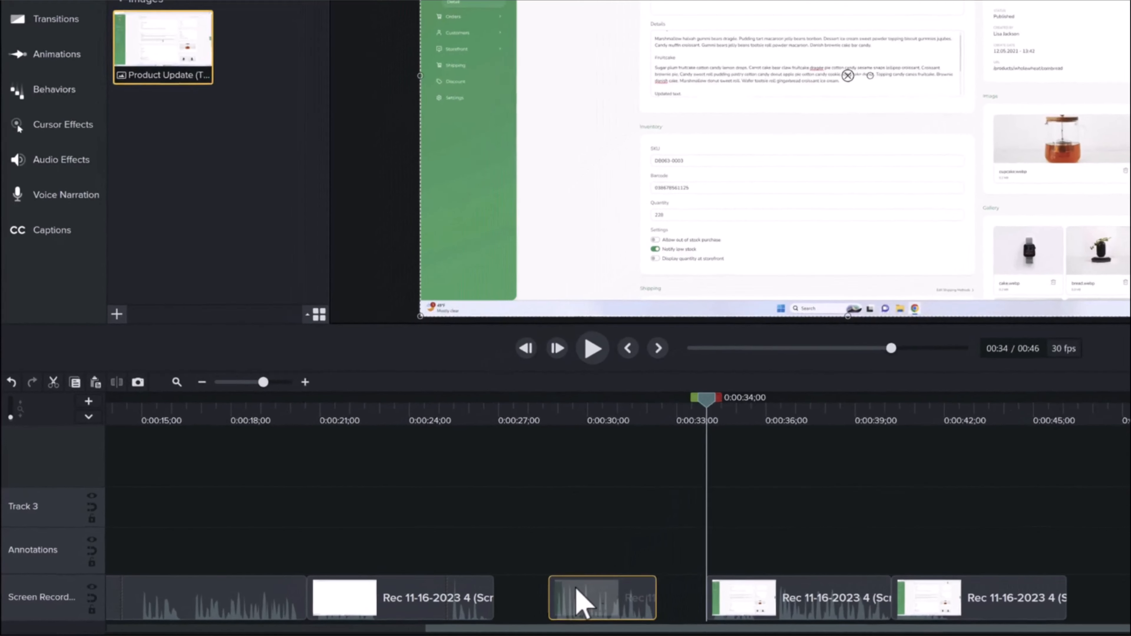
drag(604, 599, 561, 602)
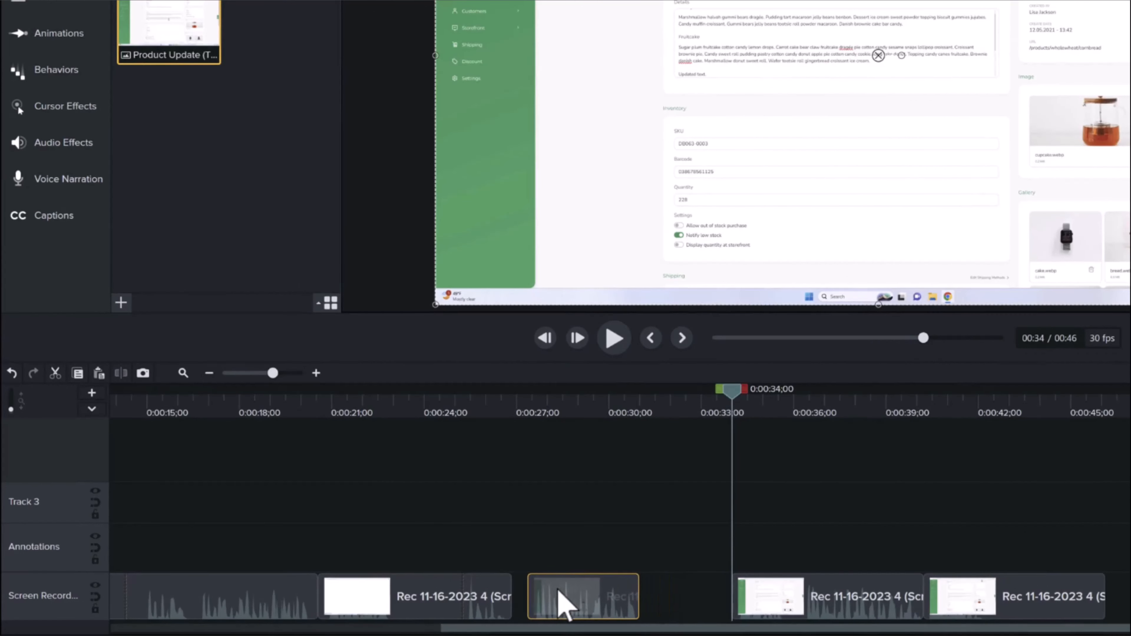
drag(770, 607, 533, 585)
click(571, 525)
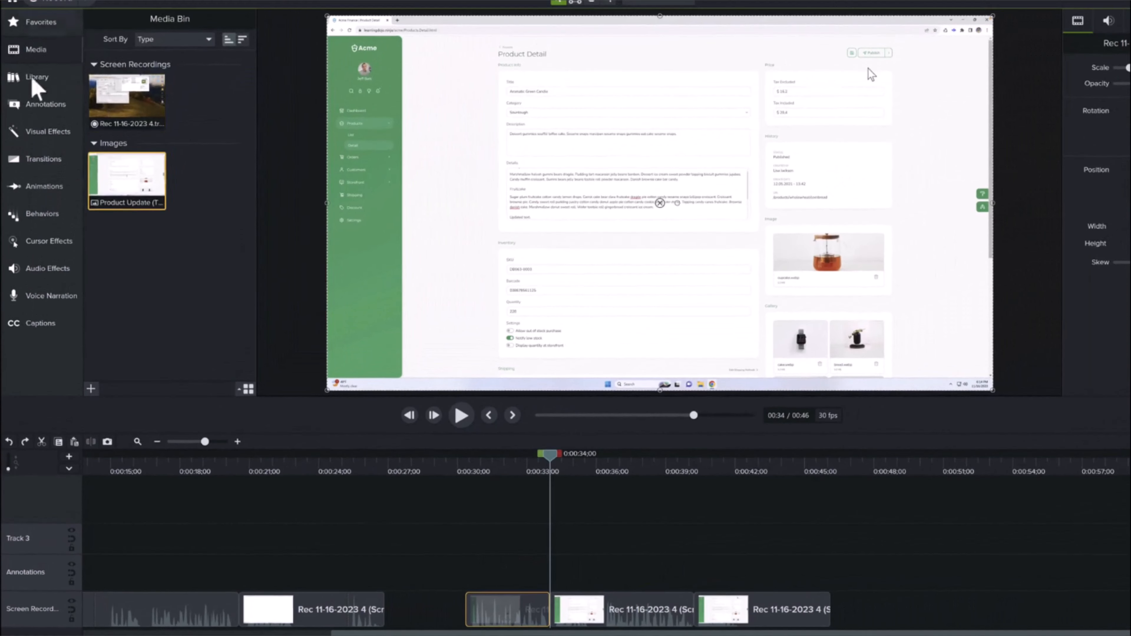
Step: Add a red star shape annotation to the canvas and reposition it on the Annotations track
click(38, 102)
click(156, 22)
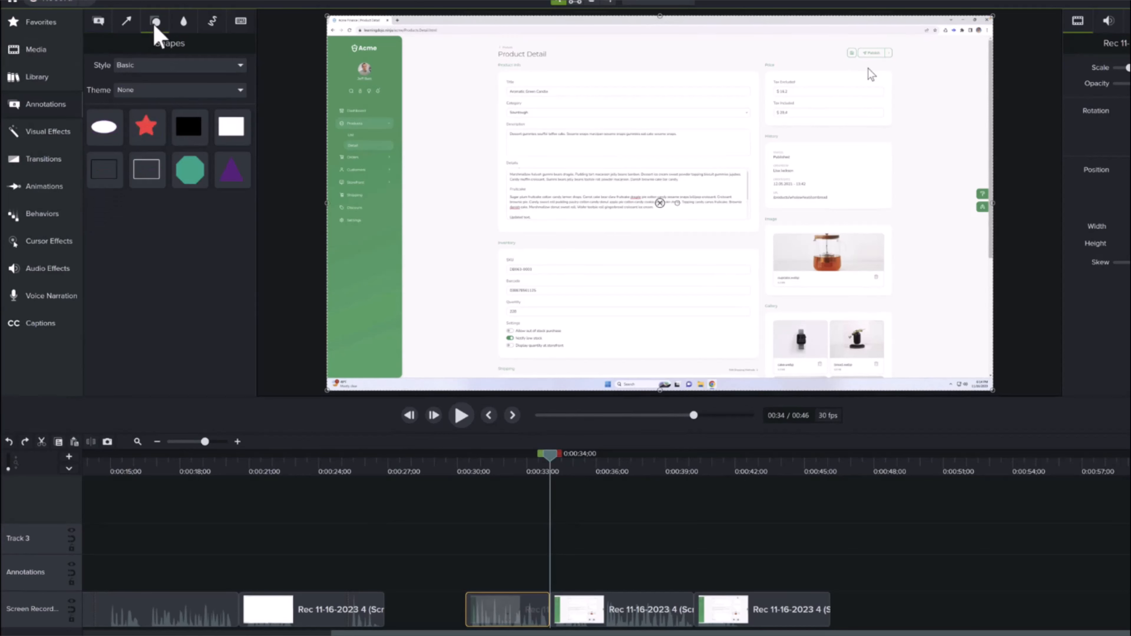
drag(146, 126, 629, 220)
drag(602, 572, 702, 573)
Step: Duplicate the star shape twice and arrange the copies one after another on the Annotations track
key(ctrl+c)
key(ctrl+v)
click(708, 468)
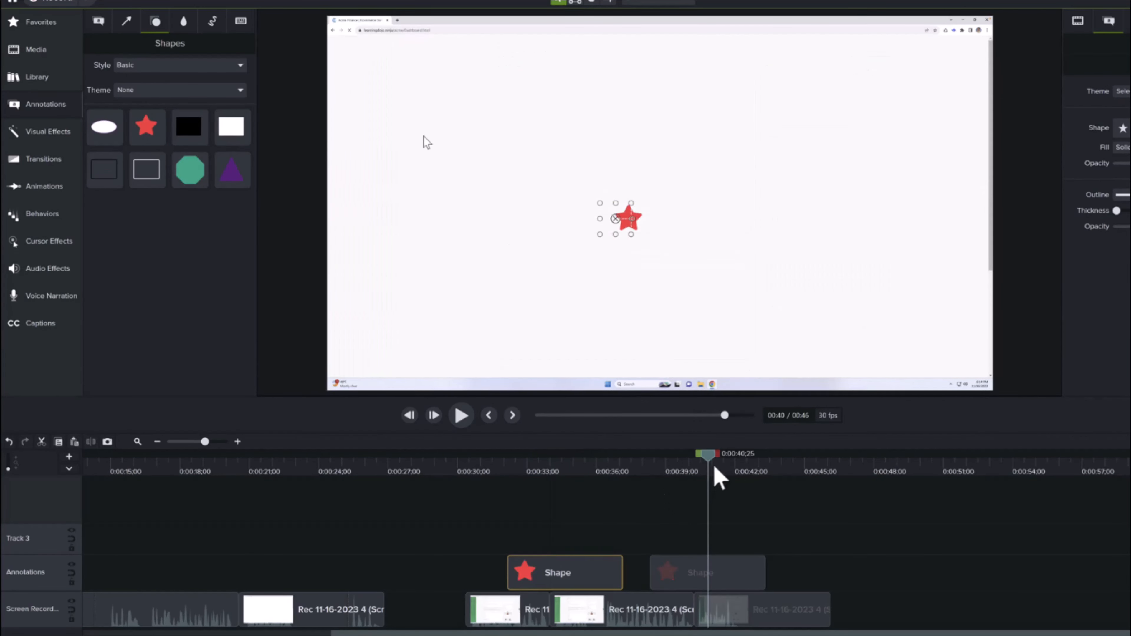
click(477, 467)
key(ctrl+v)
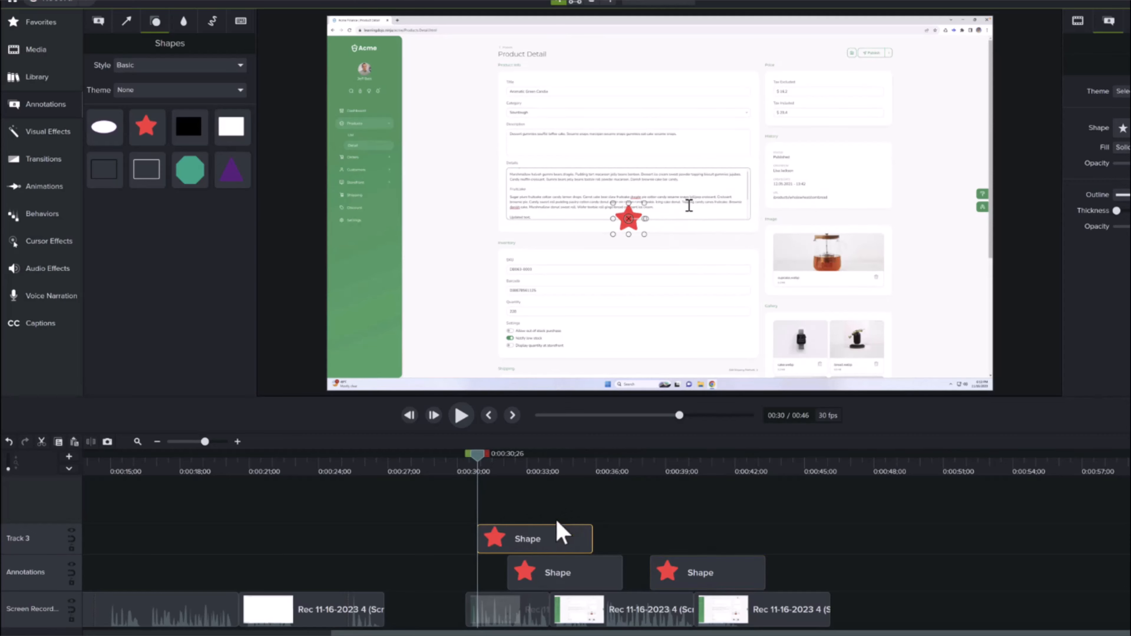
mouse_move(549, 538)
mouse_down()
mouse_move(693, 538)
mouse_move(866, 565)
mouse_move(859, 576)
mouse_up()
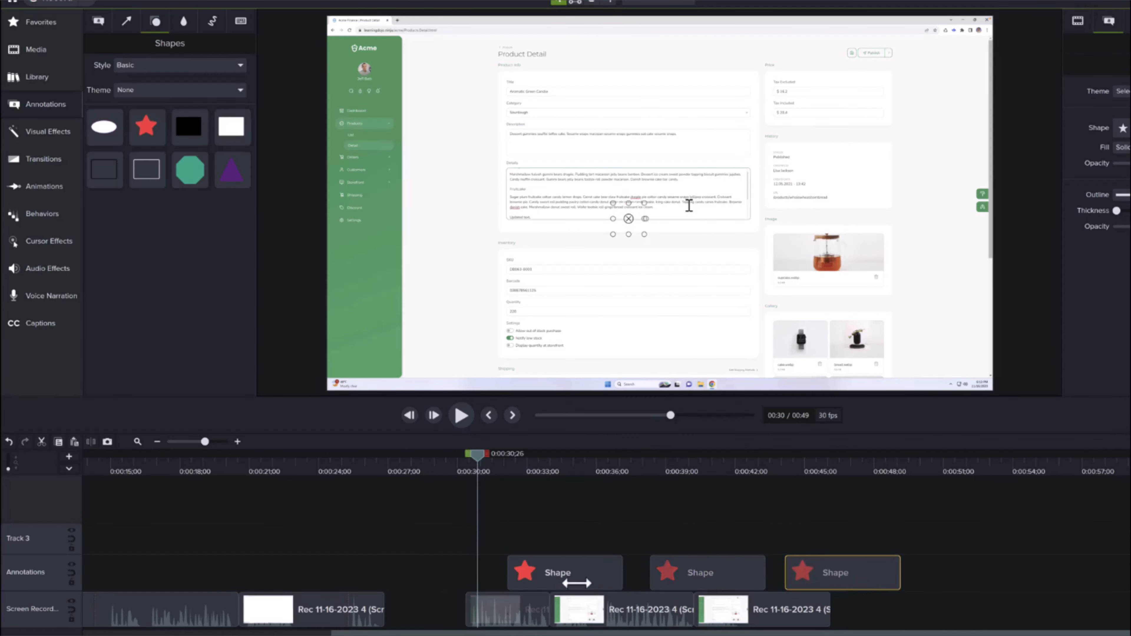
Step: Shift the short clip, the first star shape and all later media earlier together to close the gap after the preceding clip
click(512, 617)
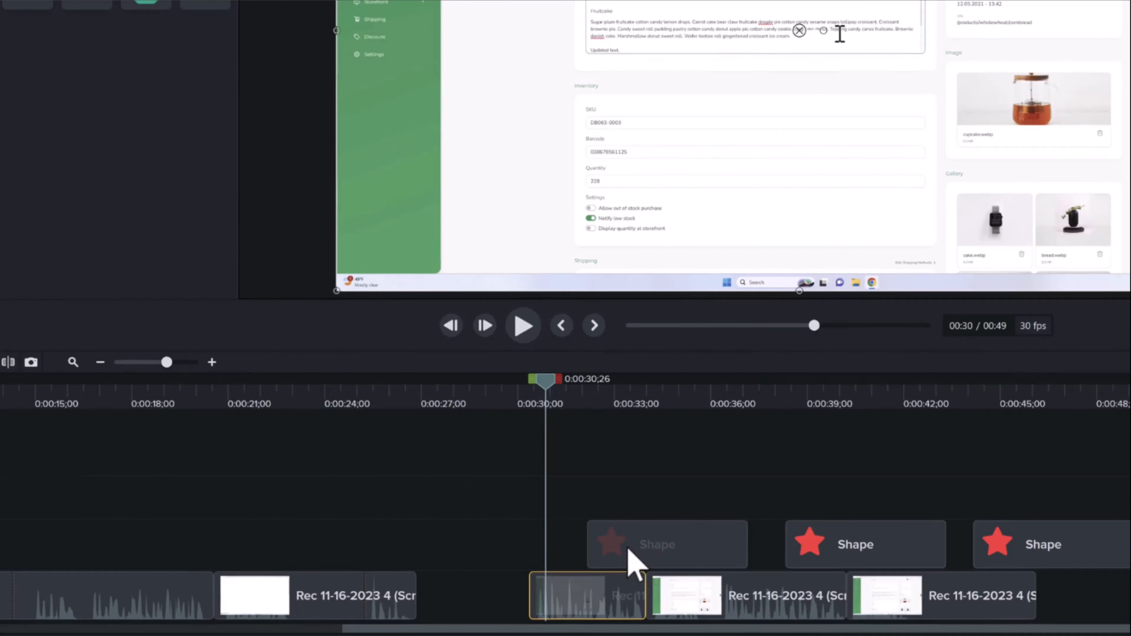
click(602, 555)
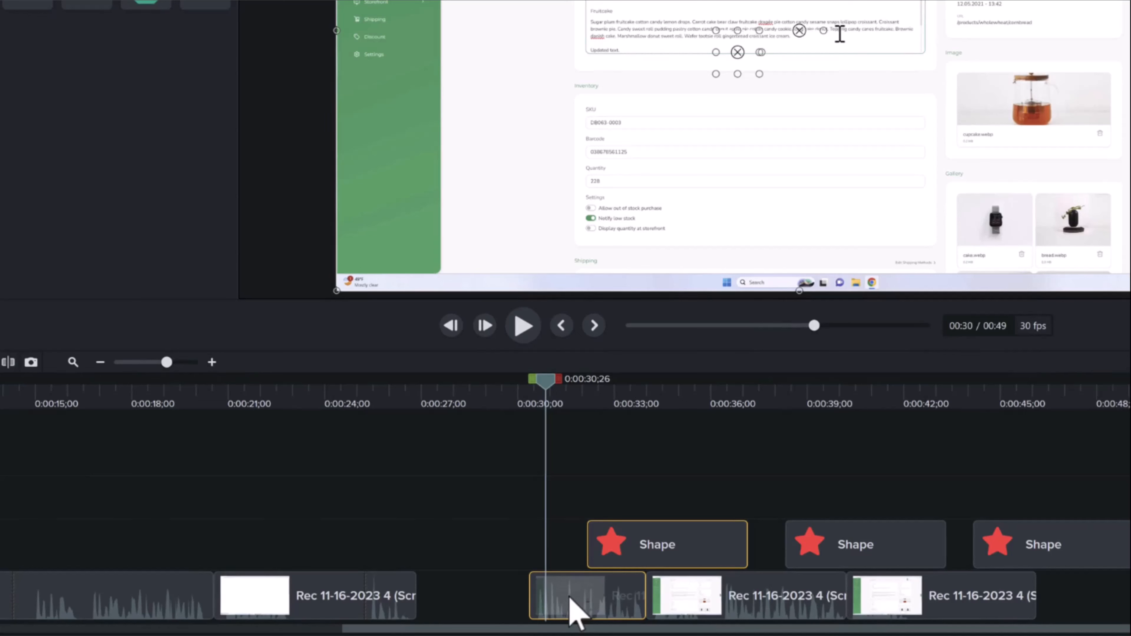
drag(574, 611, 445, 602)
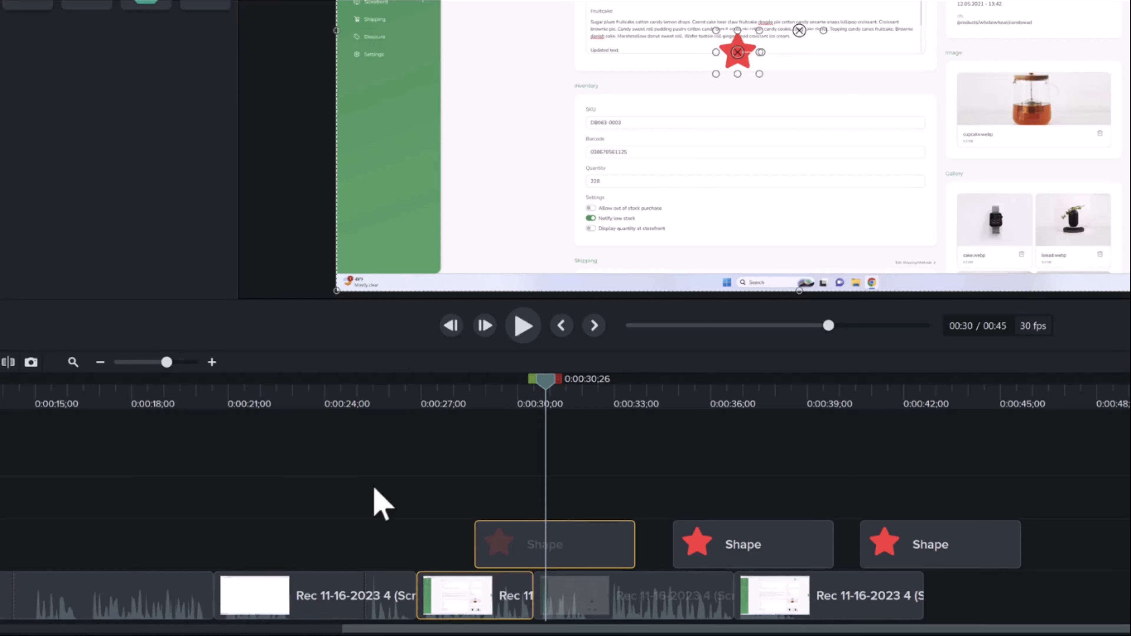
Step: Split all tracks at 0:00:25;04 and push the later media out to 0:00:27;09, opening a gap
click(347, 399)
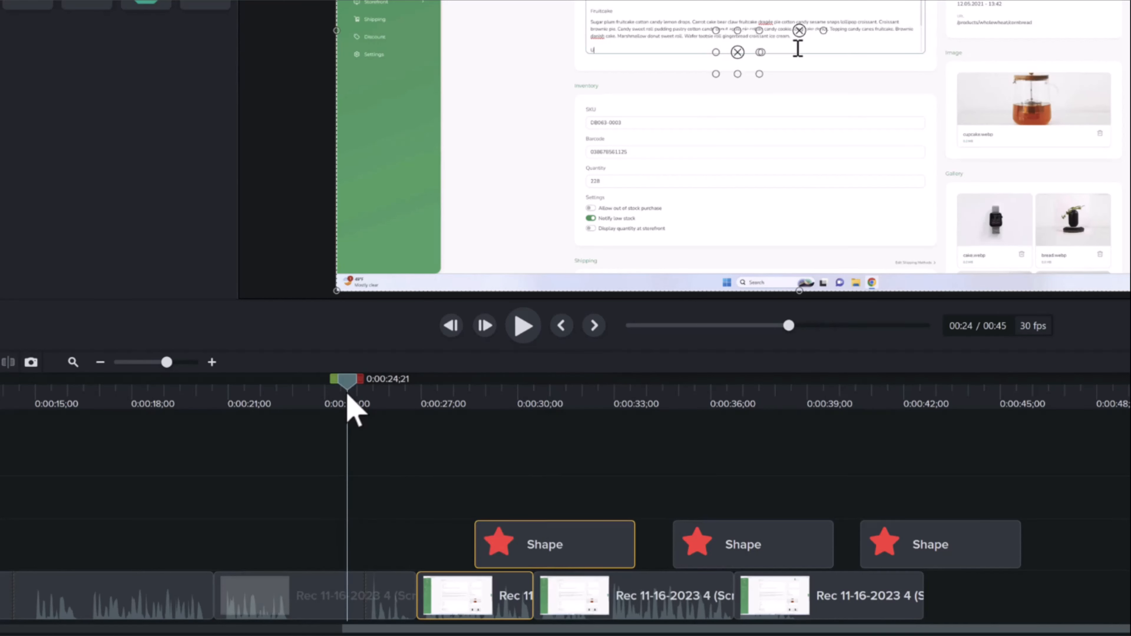
click(361, 396)
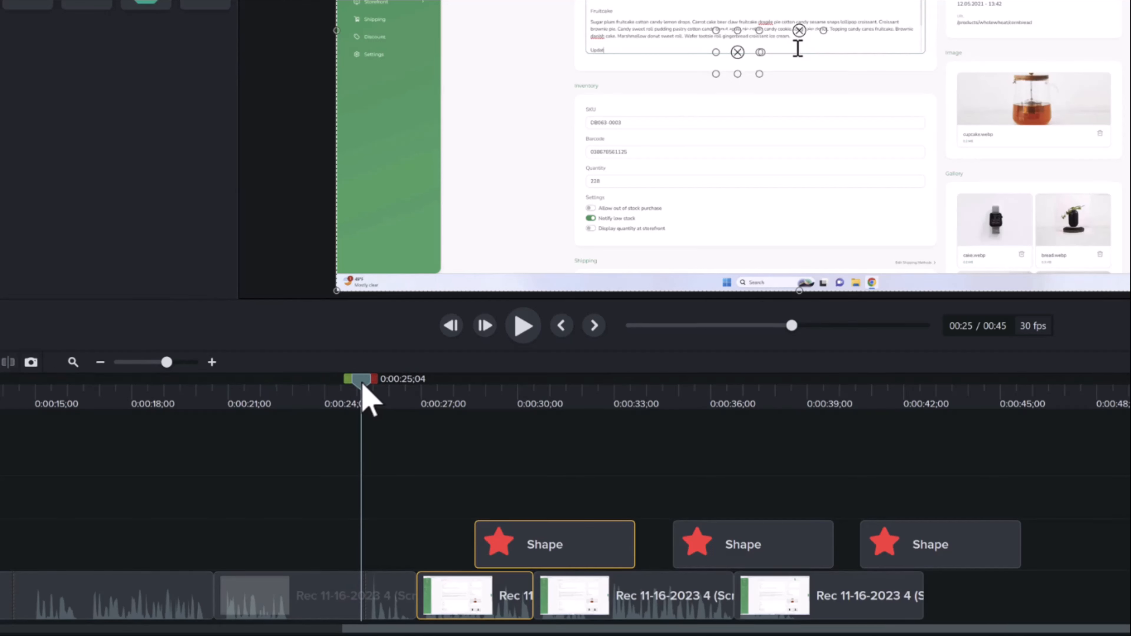
drag(363, 392, 433, 389)
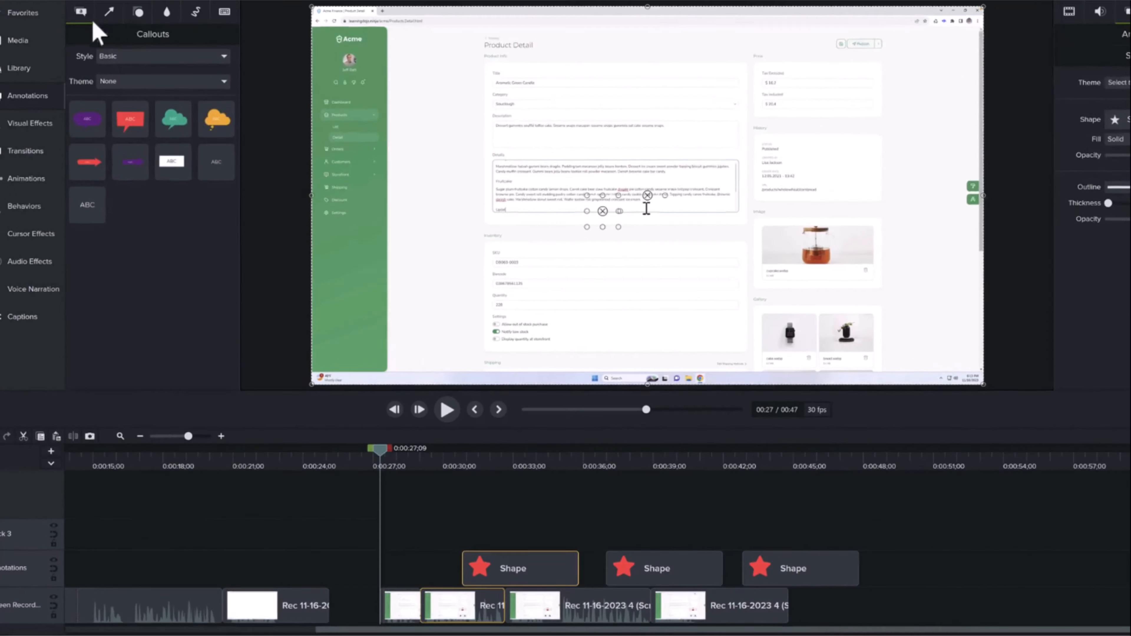
Step: Add a plain text callout to the Annotations track above the gap, trim it to the gap's length, and preview it at 0:00:26;14
mouse_move(216, 162)
mouse_down()
mouse_move(317, 469)
mouse_move(338, 606)
mouse_move(339, 575)
mouse_move(328, 574)
mouse_up()
drag(438, 577, 371, 577)
drag(370, 460, 359, 461)
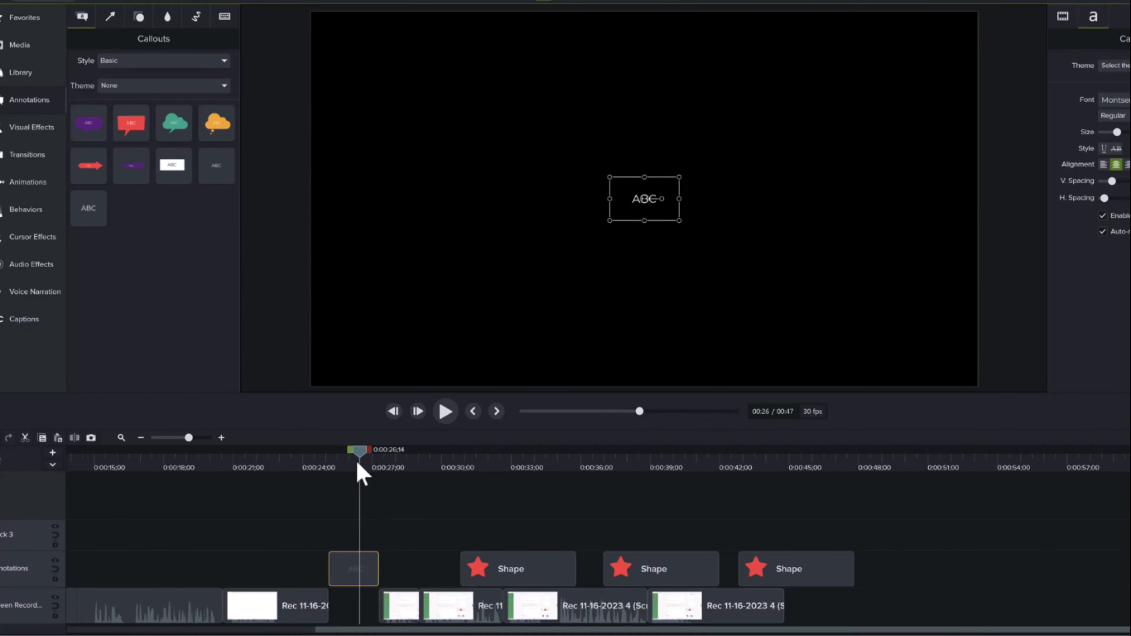
Step: Change the callout text to "Section 1", enlarge the font, and widen the text box so the title fits on one line
double_click(637, 201)
text(Section 1)
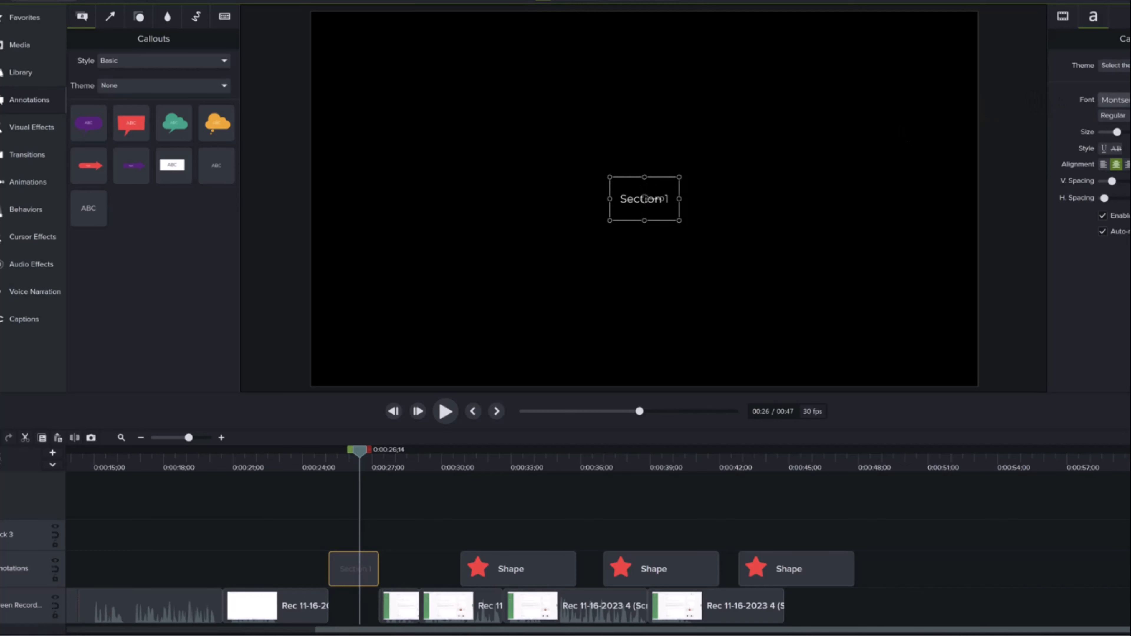
drag(1112, 134, 1130, 133)
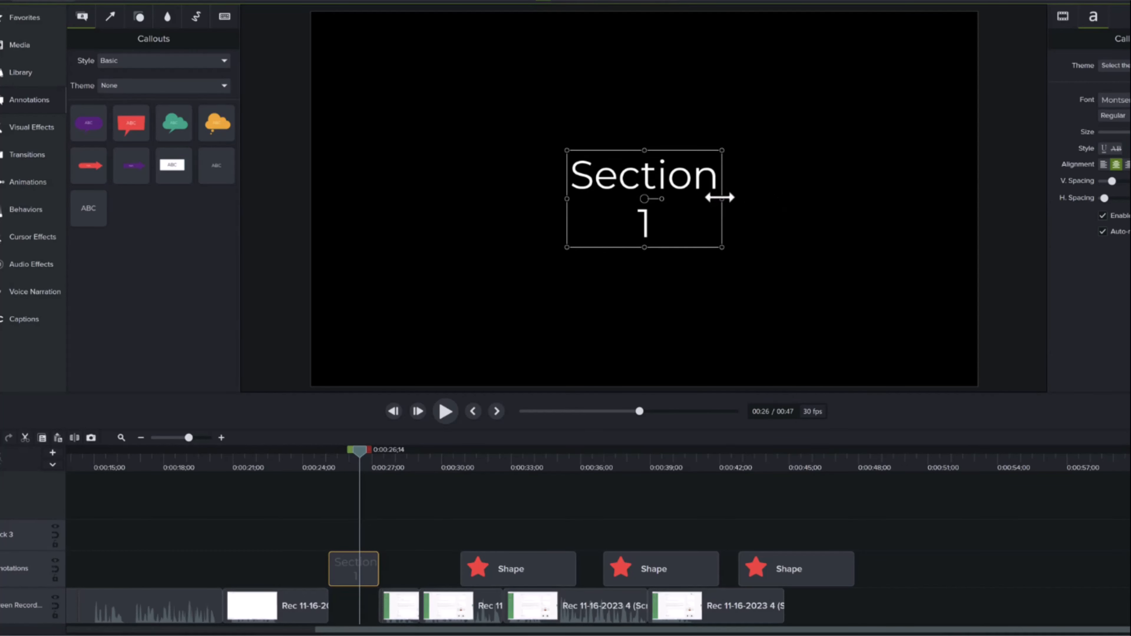
drag(721, 199, 652, 212)
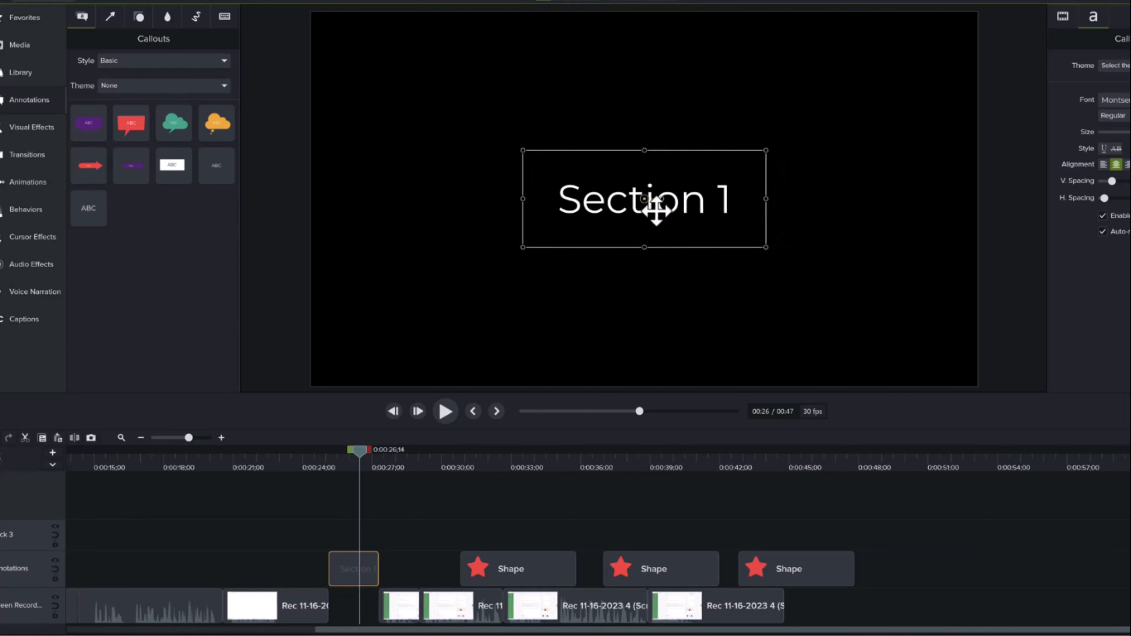
click(740, 280)
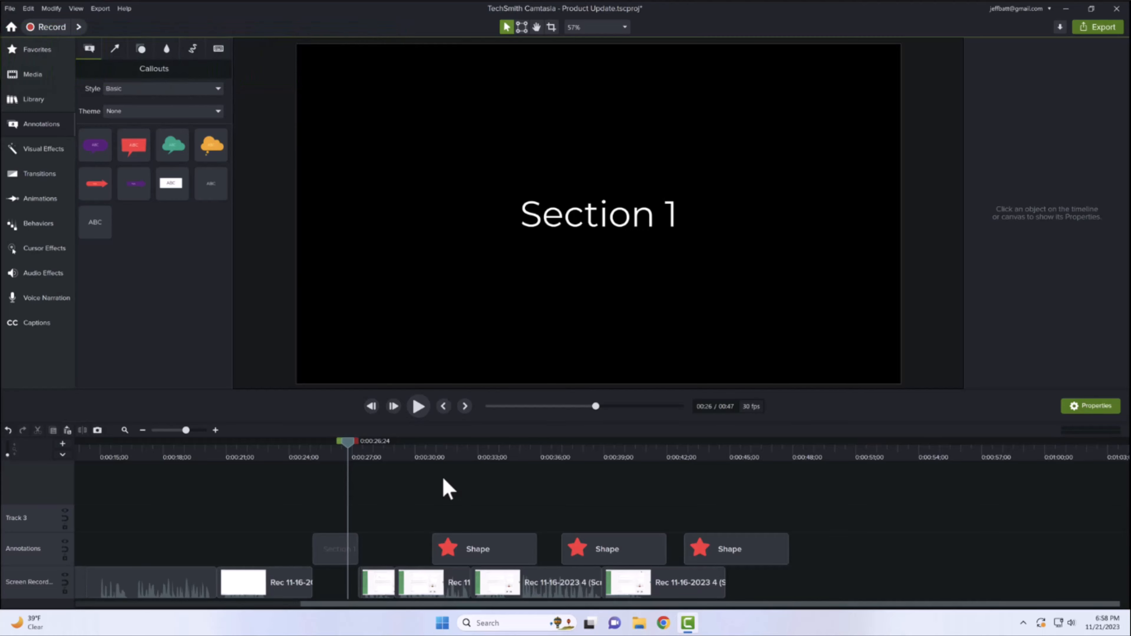
Step: Move the clip piece after the gap against the end of the preceding clip and stitch the two clips together
click(412, 581)
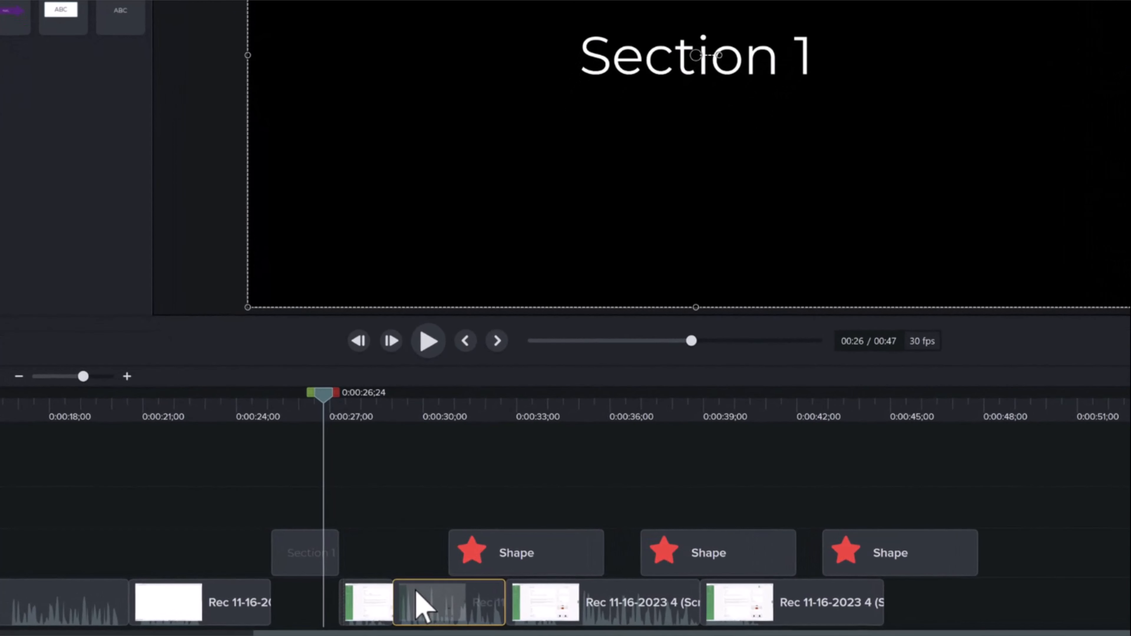
drag(416, 592, 282, 606)
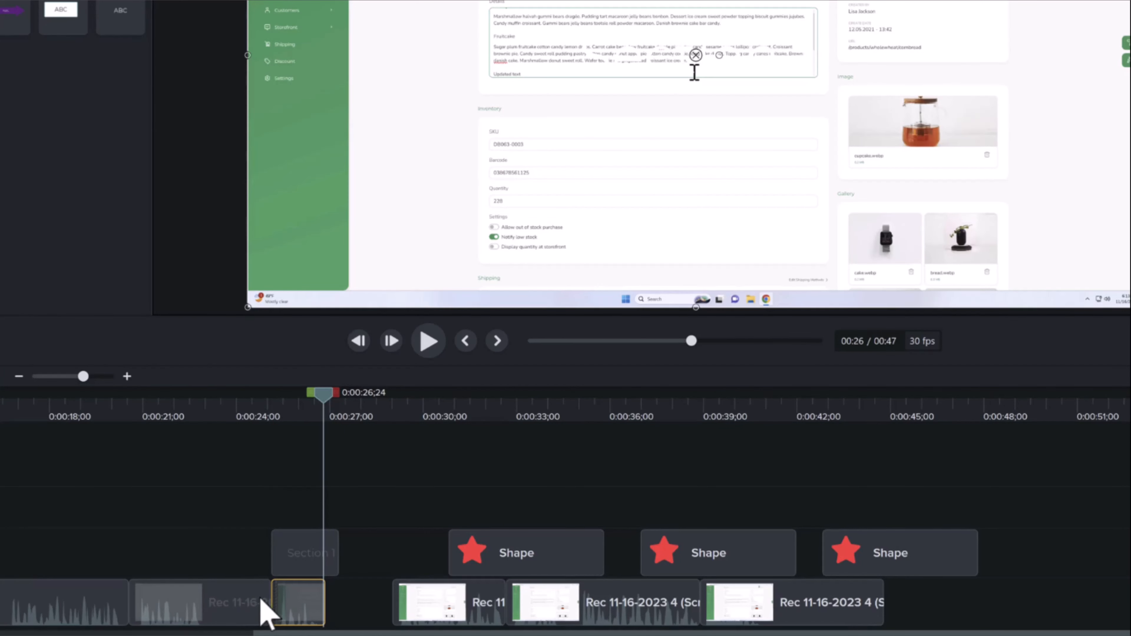
click(254, 614)
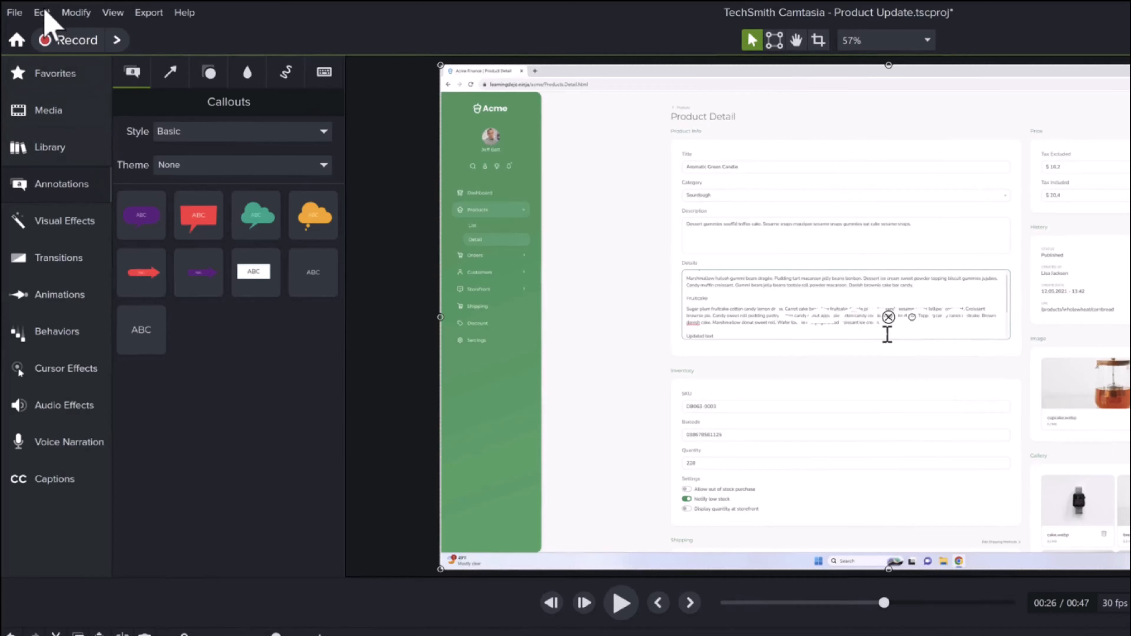
click(42, 12)
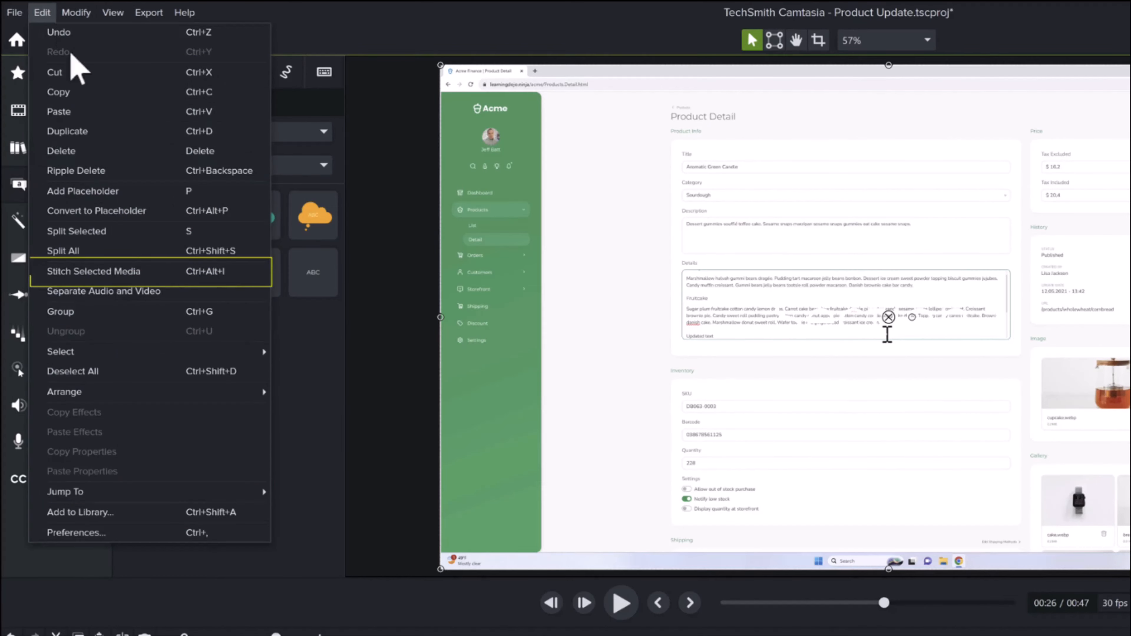
click(166, 273)
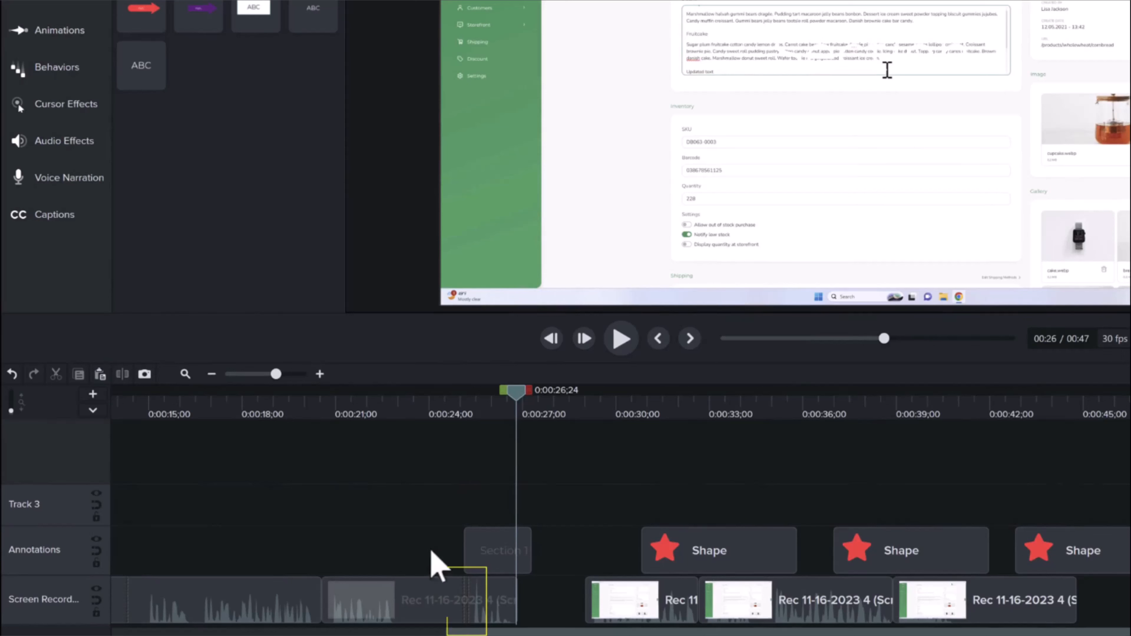
click(432, 617)
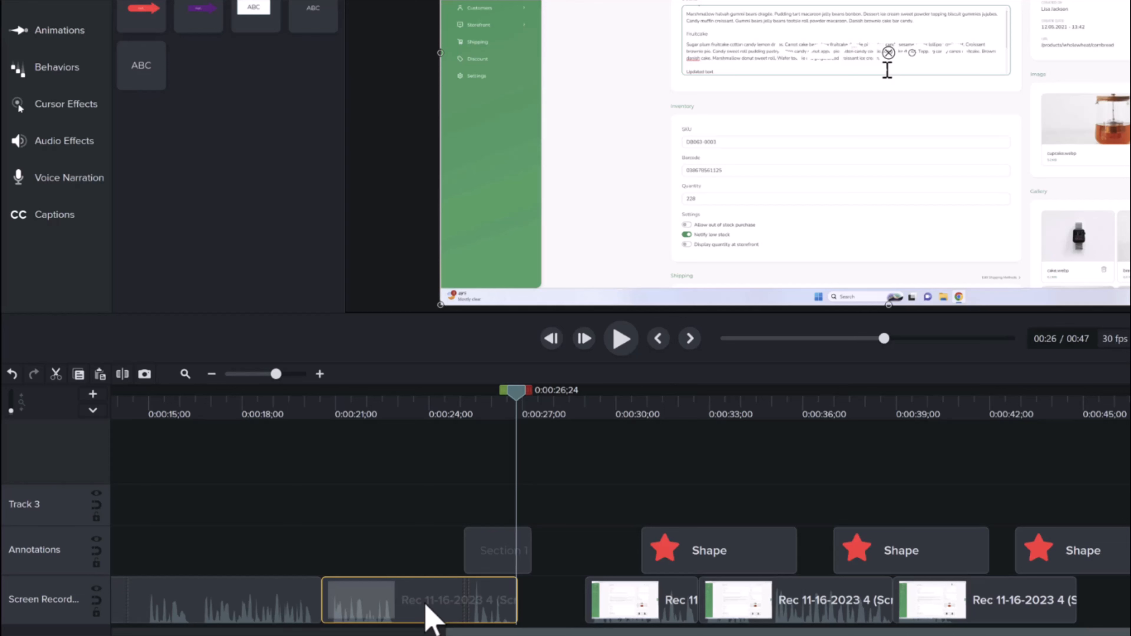
key(ctrl+alt+i)
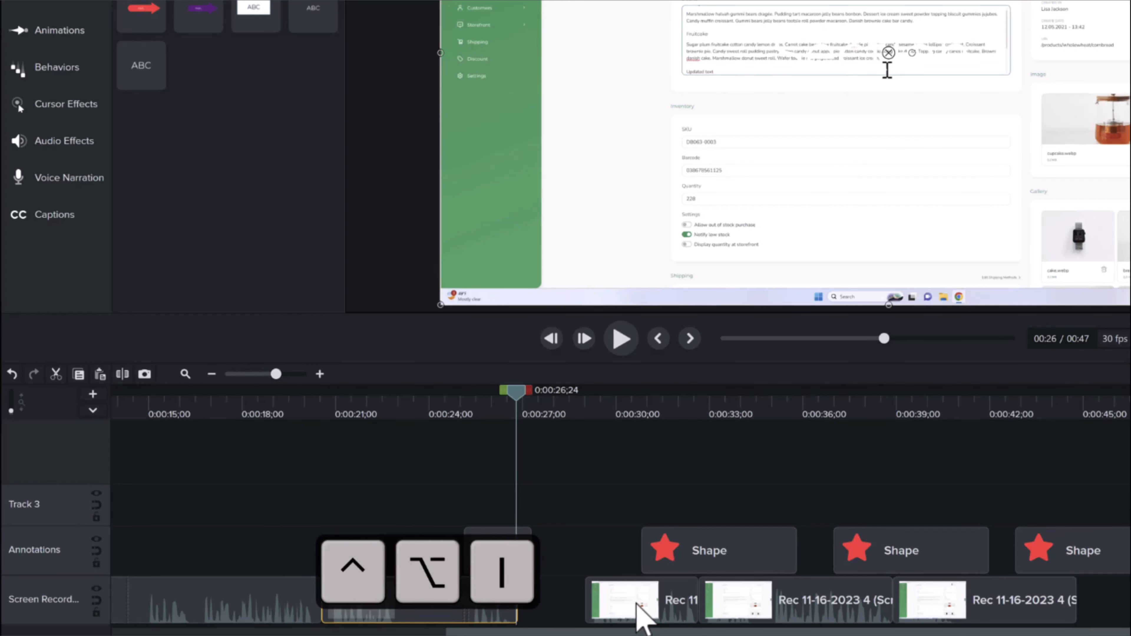
key(alt+super+i)
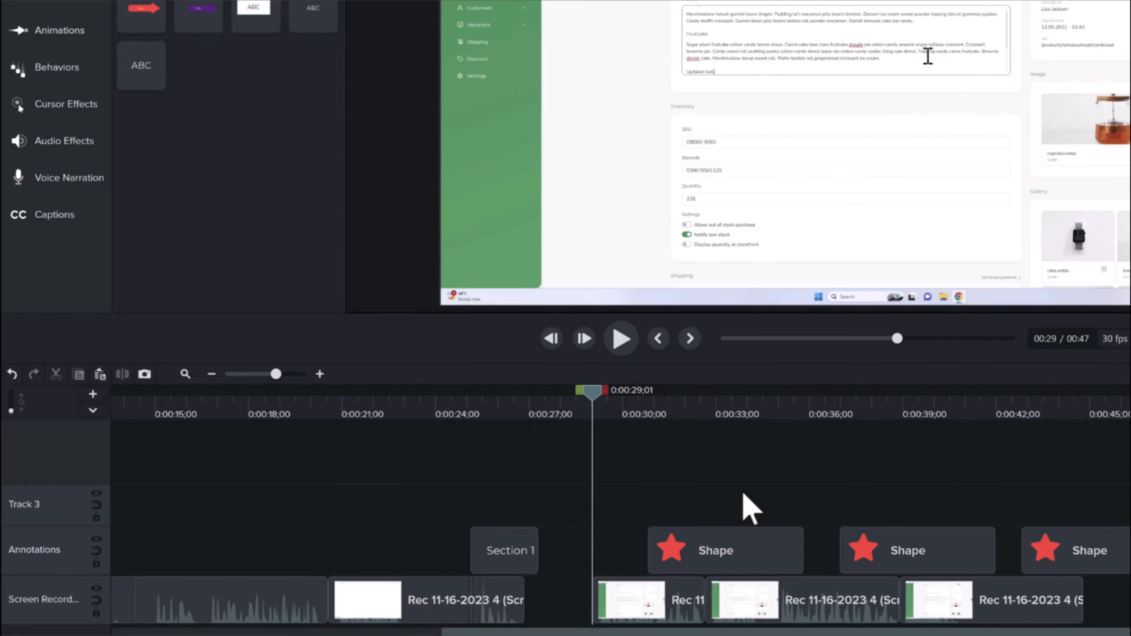
Step: Stitch the first two screen recording clips after the 0:00:29;01 mark together and remove that stitch again
click(803, 606)
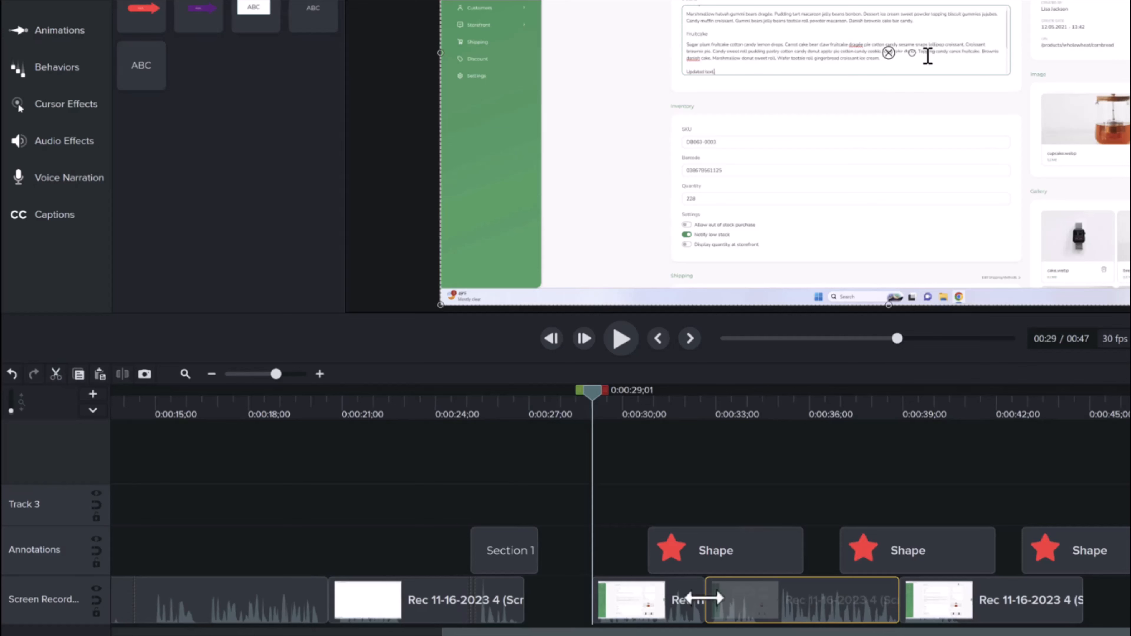
shift+click(682, 601)
right_click(682, 603)
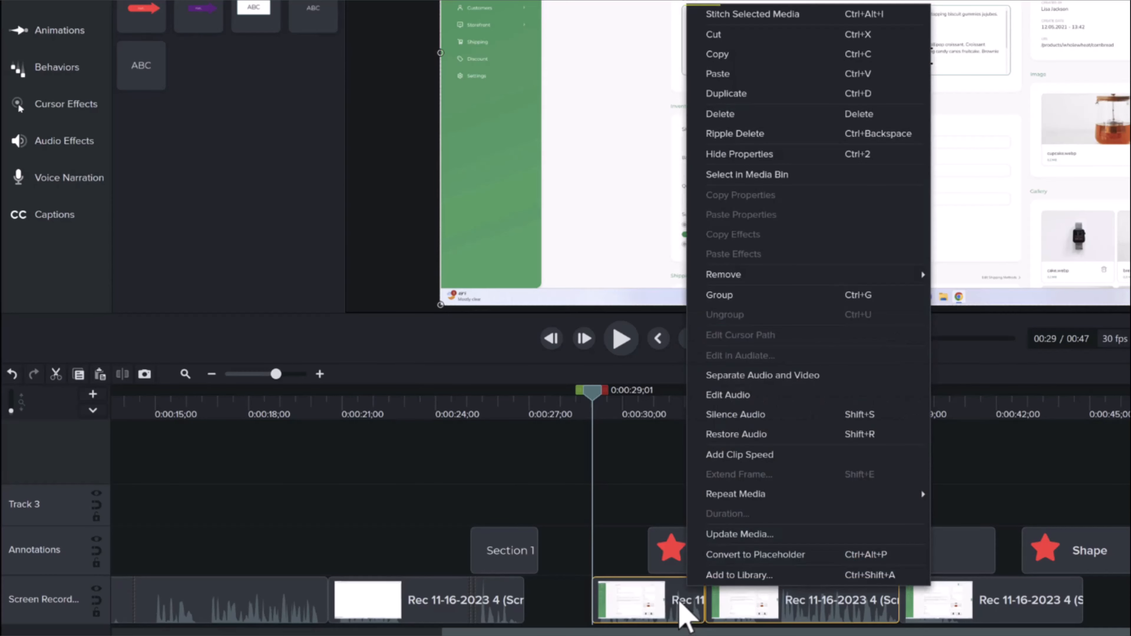
click(823, 18)
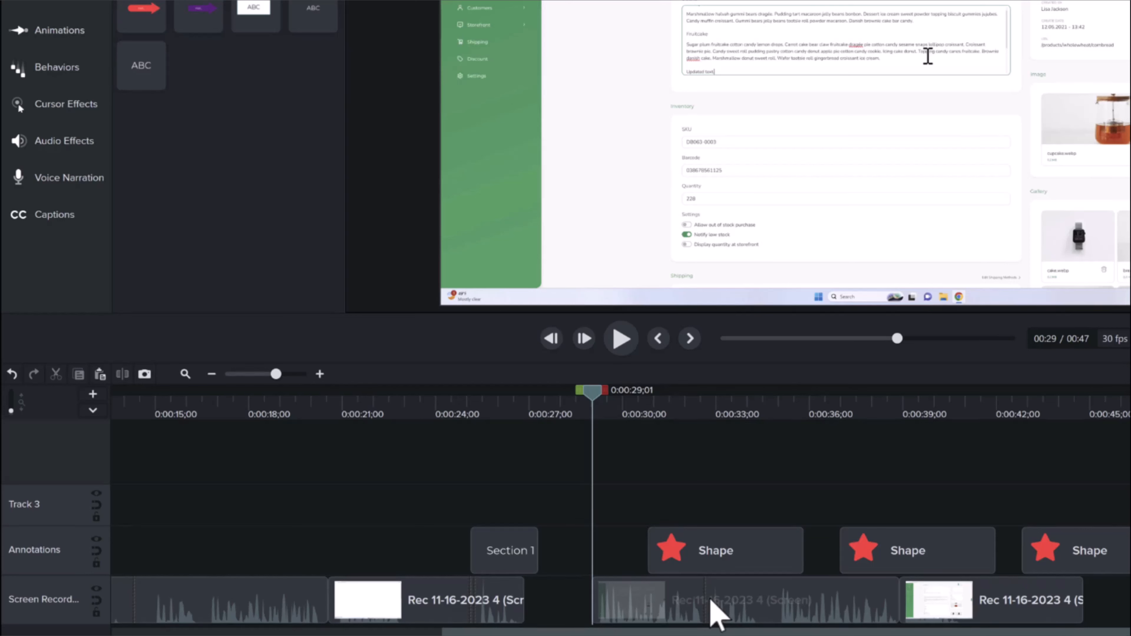
right_click(711, 601)
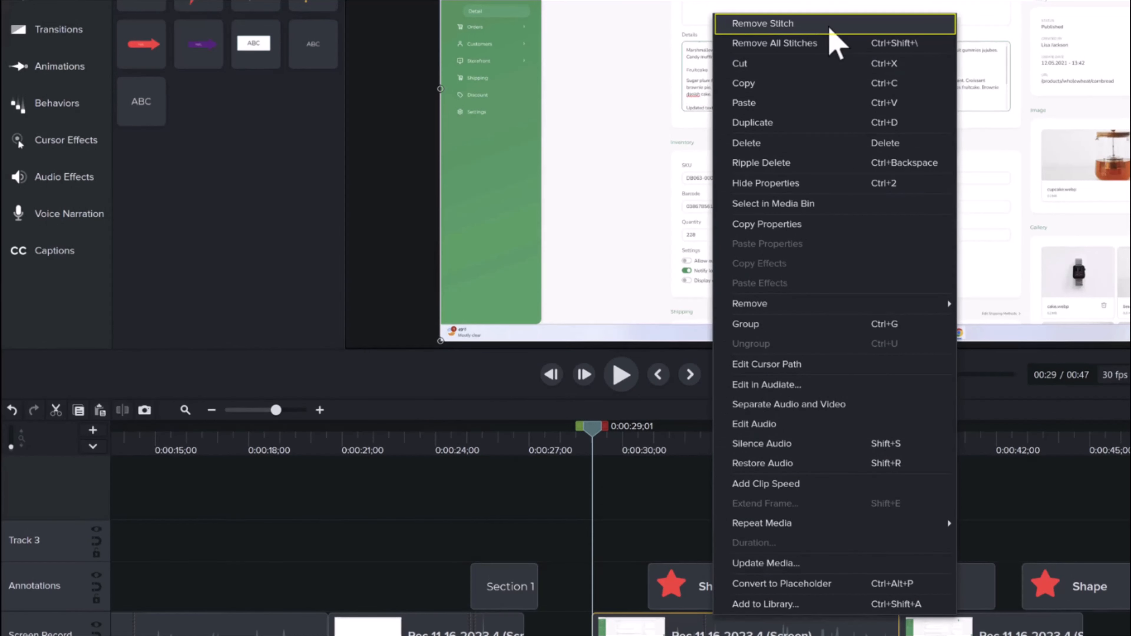
click(829, 28)
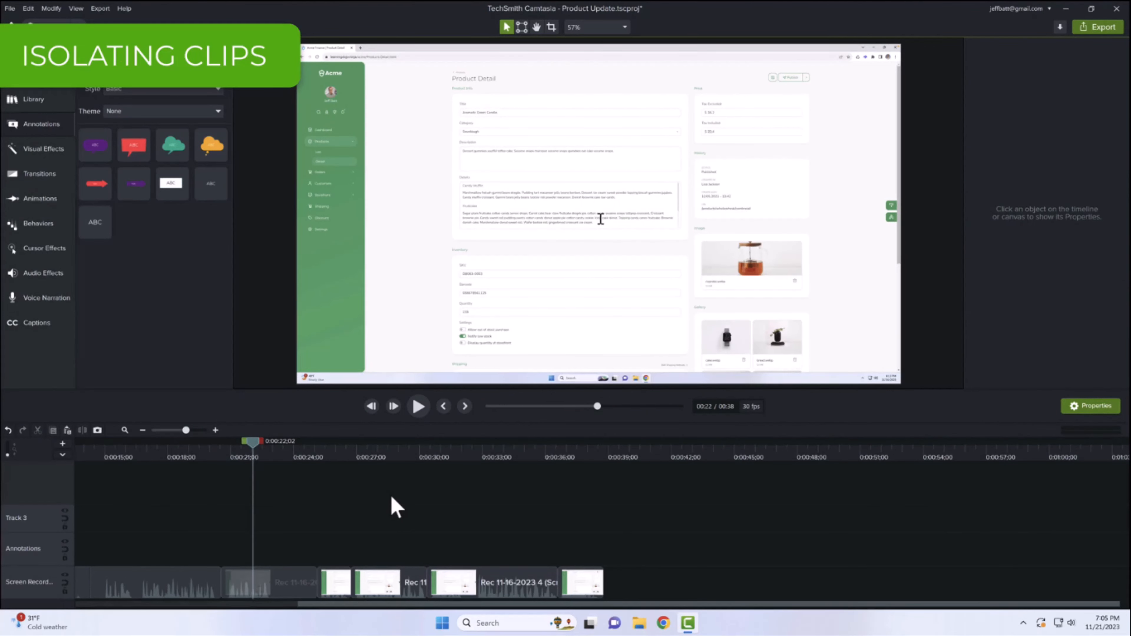
Step: Isolate a short section of the screen recording ending at 0:00:25;06 by splitting the clip at its boundary
drag(254, 446, 310, 445)
mouse_move(378, 432)
mouse_down()
mouse_move(324, 429)
mouse_move(387, 431)
mouse_up()
click(333, 623)
key(s)
Step: Add Clip Speed to the isolated clip ending at 0:00:25;06 and set its speed to 2.00x
click(366, 611)
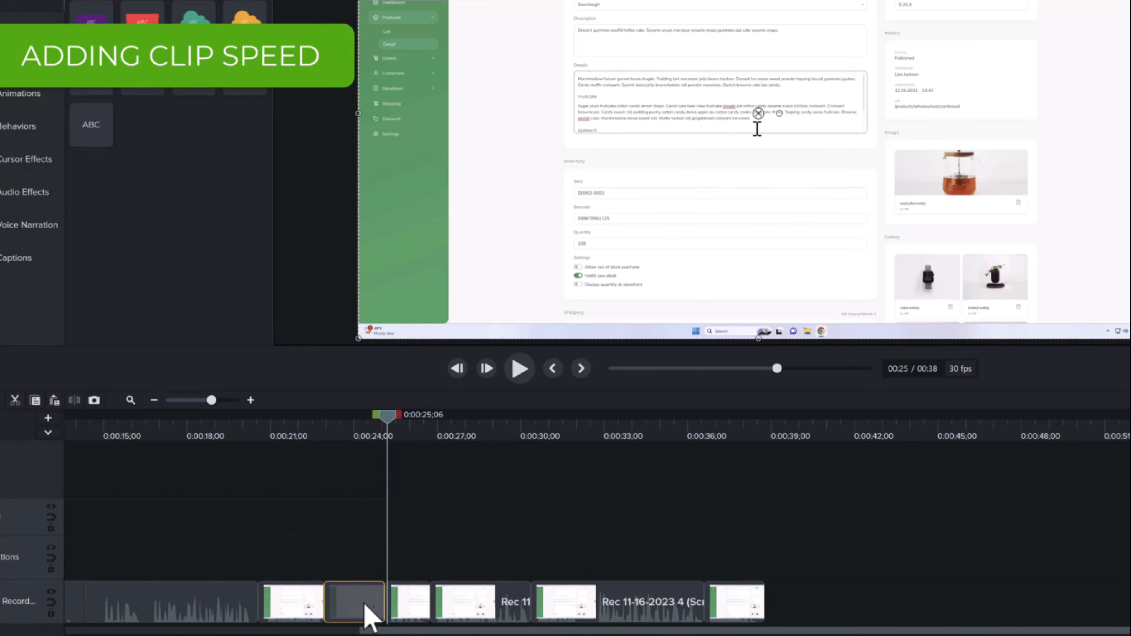
right_click(364, 609)
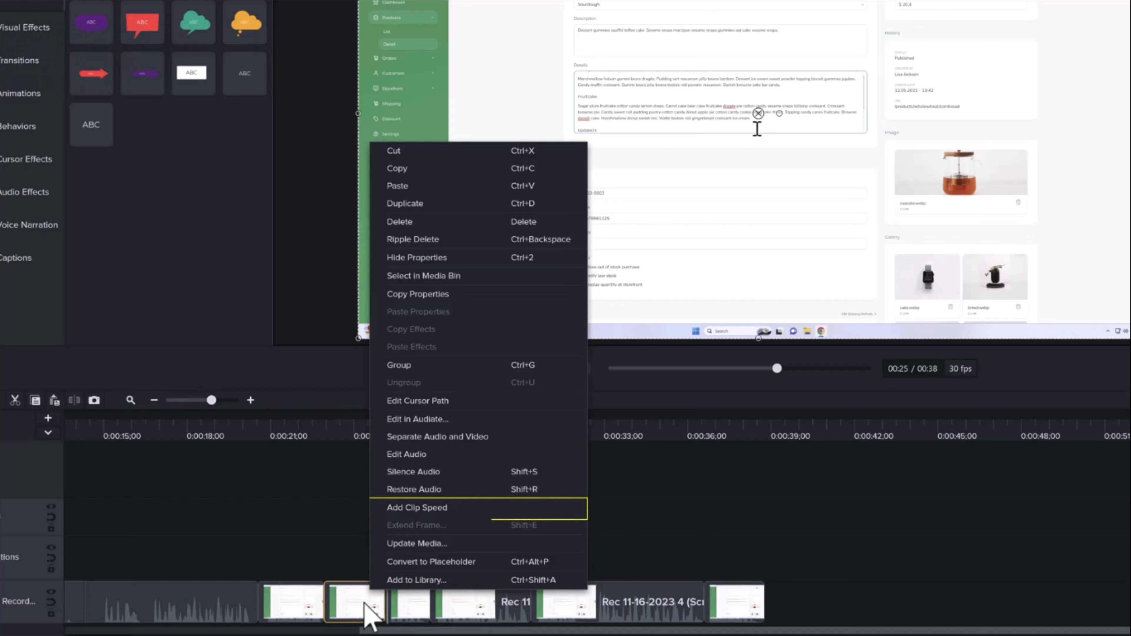
click(469, 510)
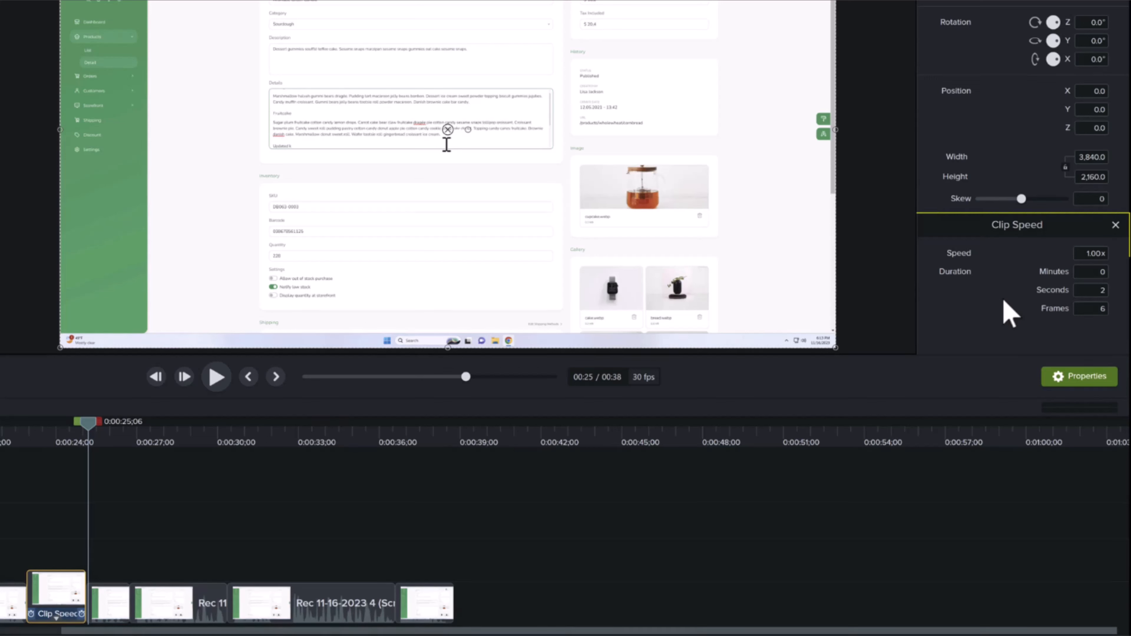
click(1081, 253)
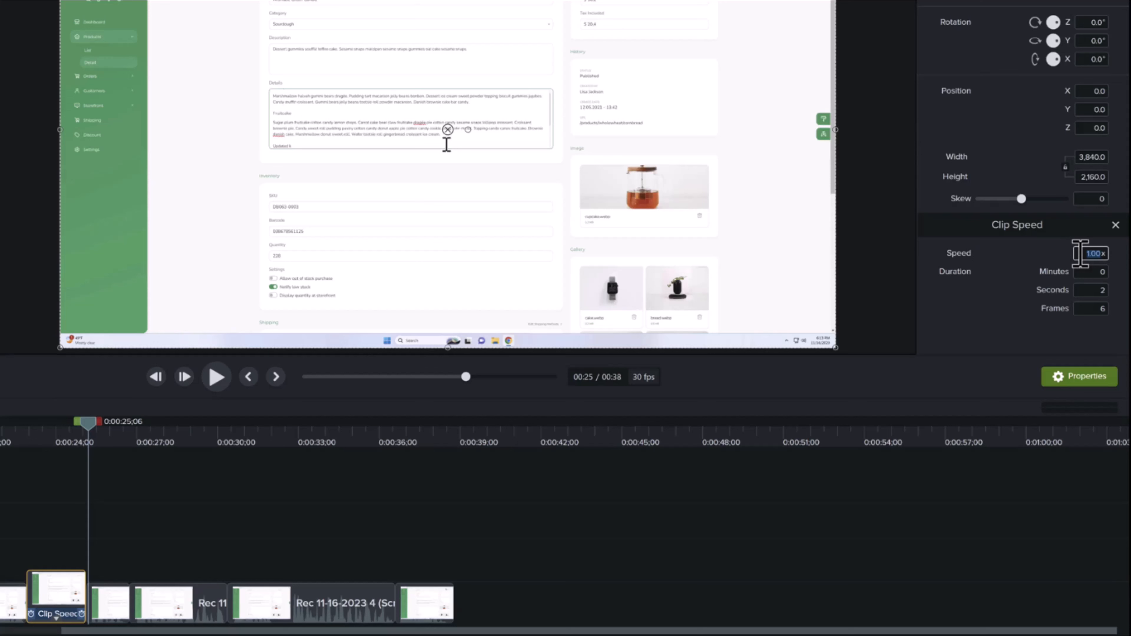
text(2x)
key(Return)
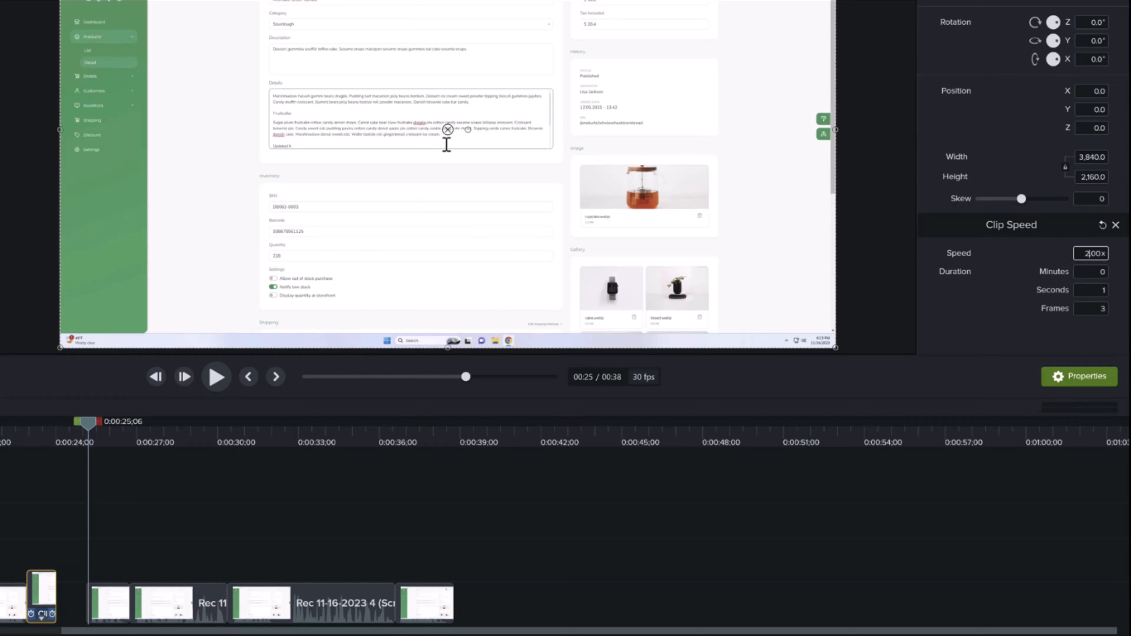
Step: Set the isolated clip's speed to 3.14x
click(1046, 262)
drag(1087, 257, 1126, 254)
text(3.14)
key(Return)
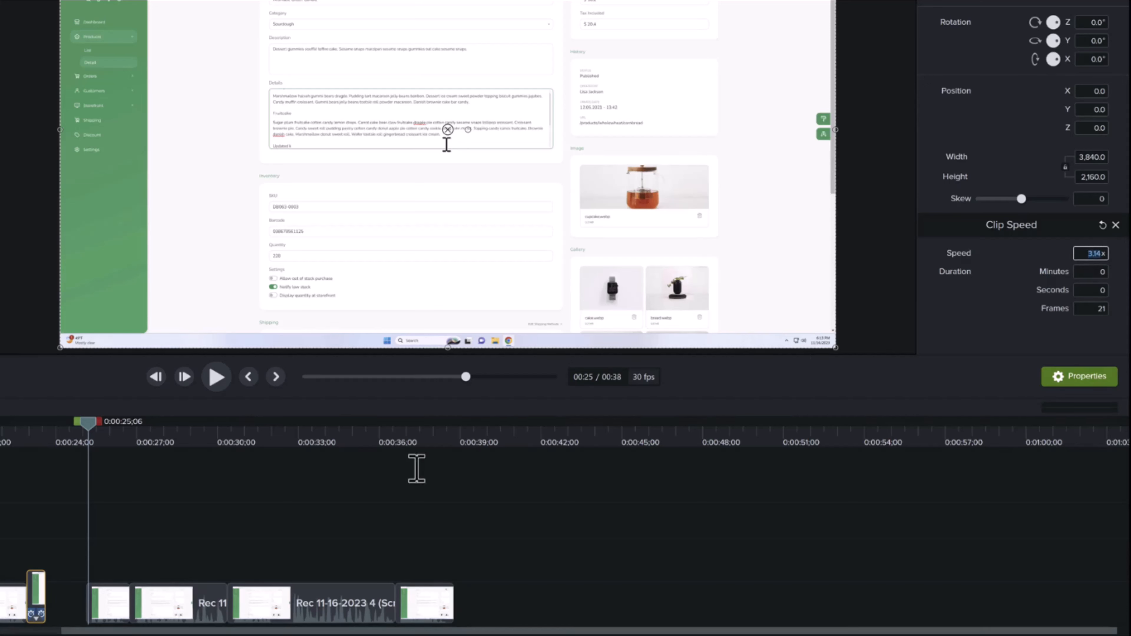
Step: Move all clips after the sped-up clip later on the timeline, so they start at about 0:00:31
drag(115, 561, 369, 602)
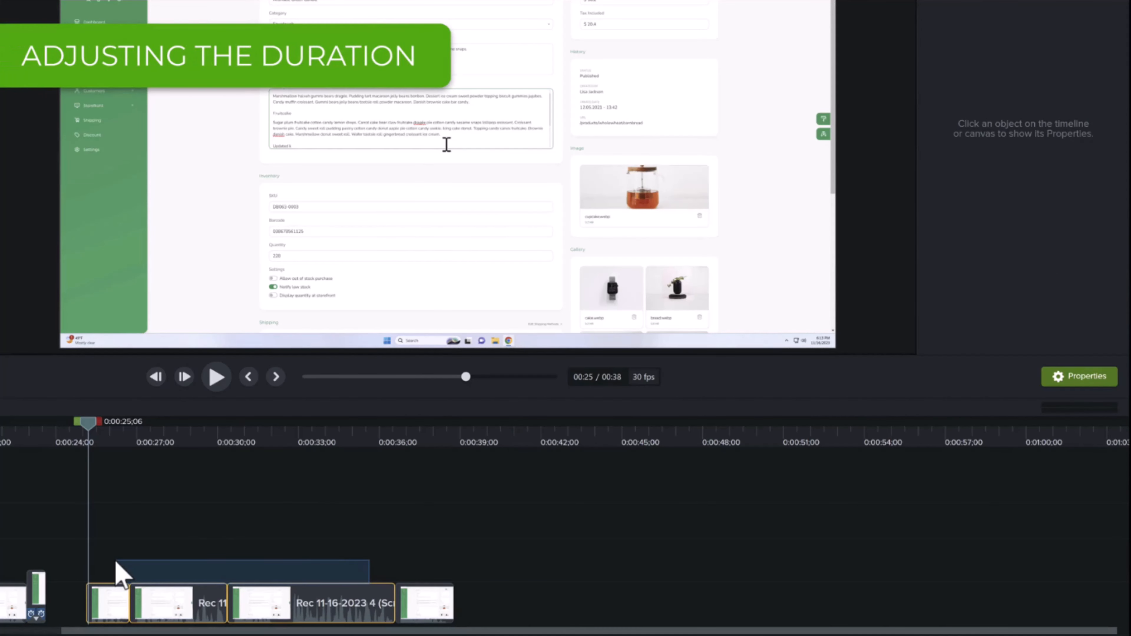
drag(116, 561, 433, 594)
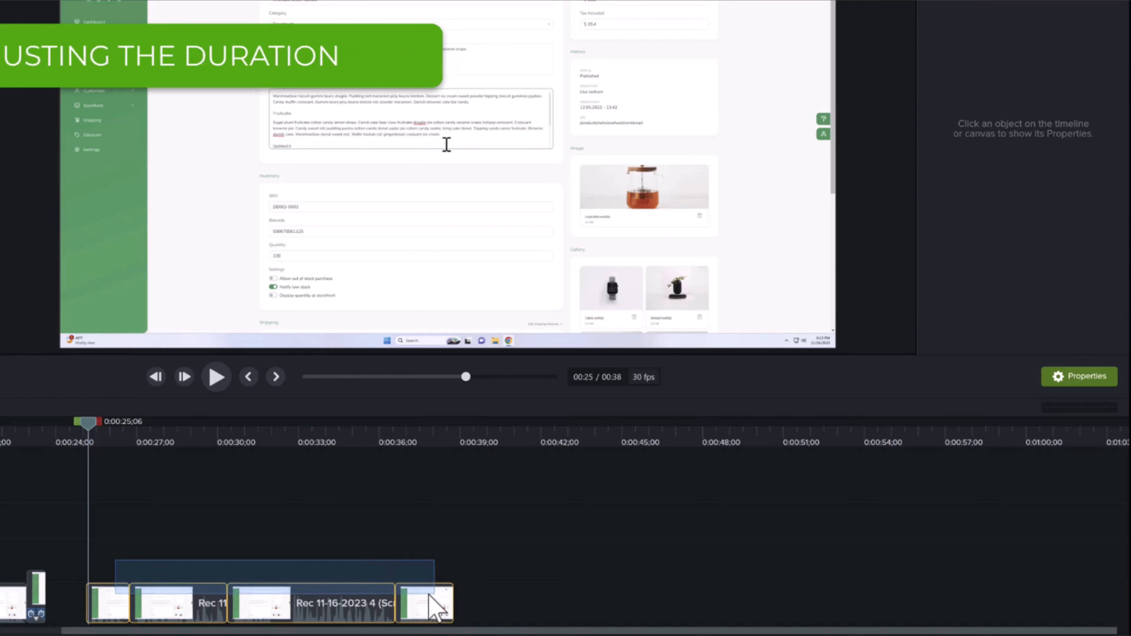
drag(294, 590, 460, 590)
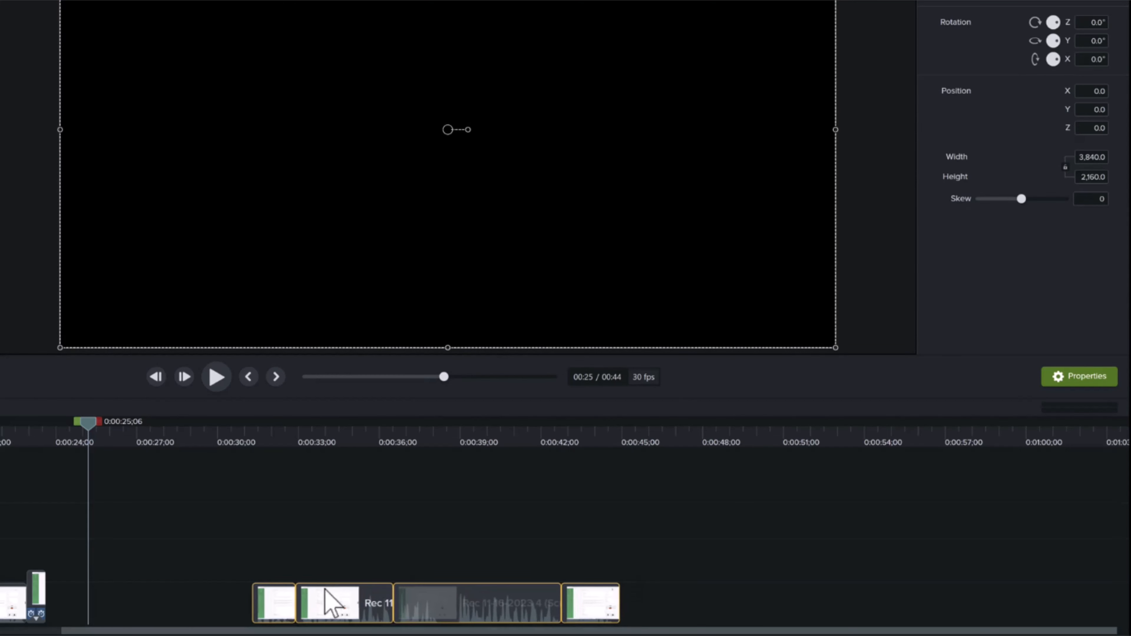
Step: Set the isolated clip's speed to 0.50x and change the seconds of its duration to 6
click(38, 586)
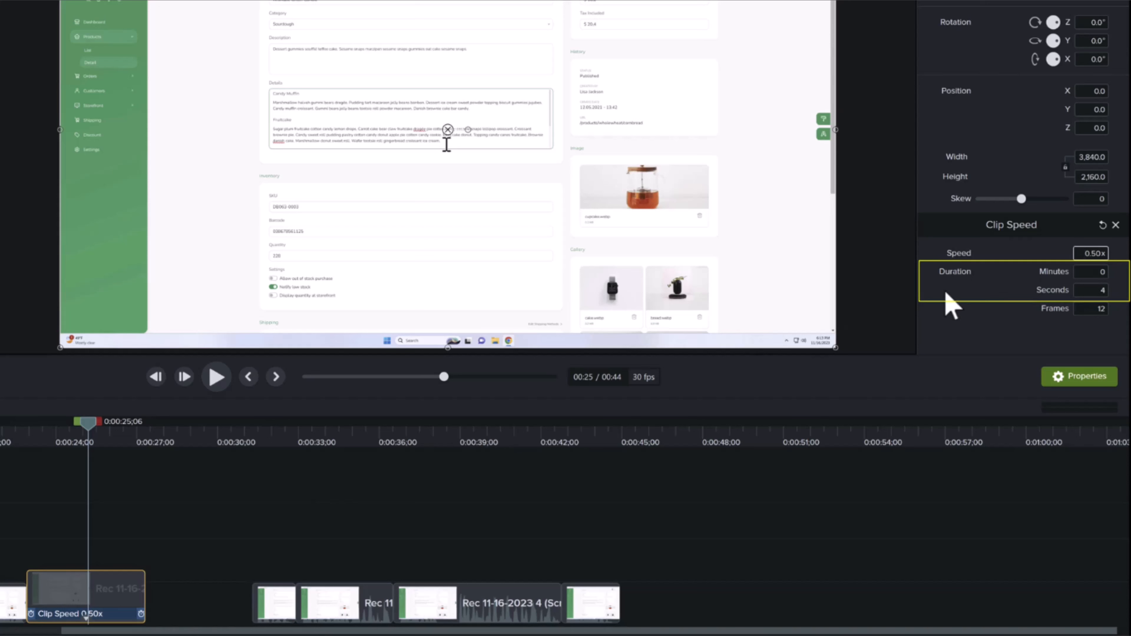
click(1091, 273)
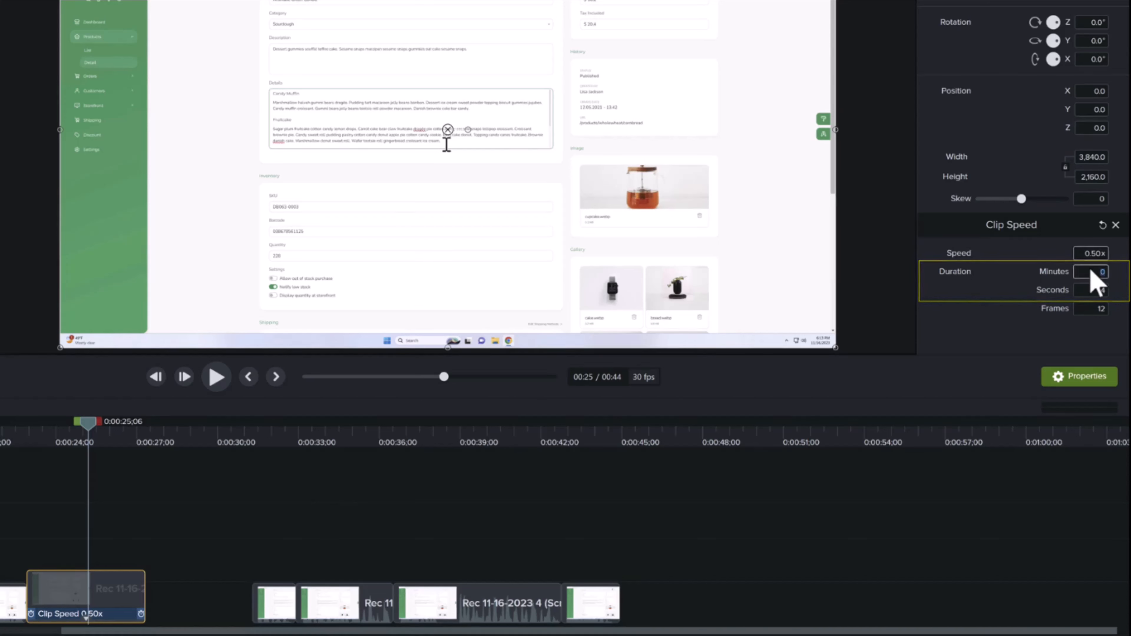
click(1091, 289)
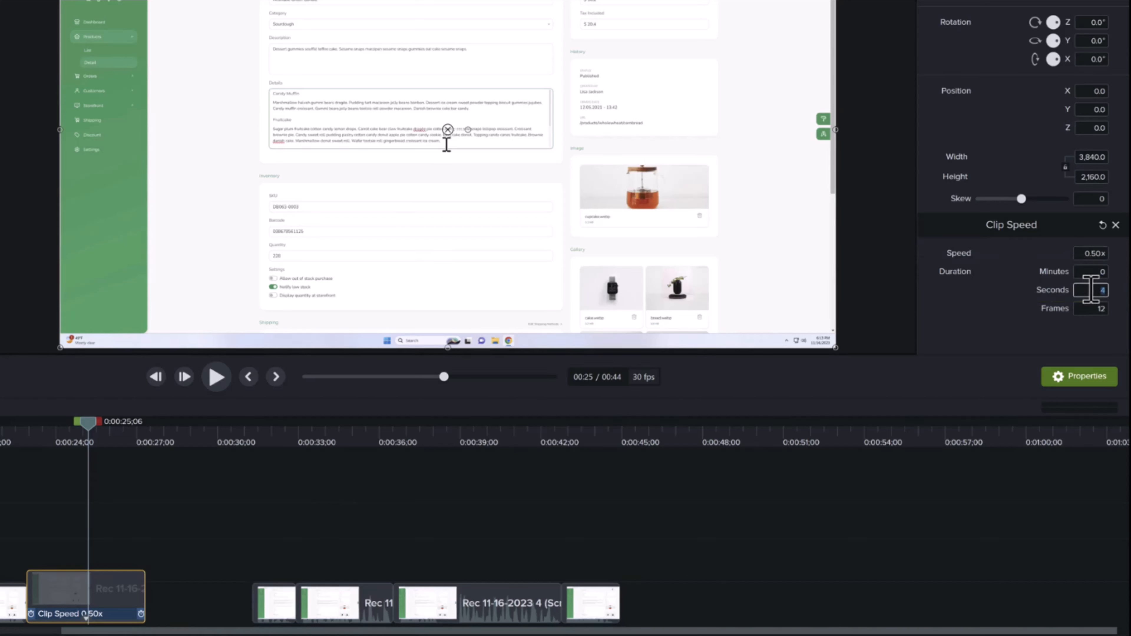
text(6)
Step: Set the isolated clip's duration to 2 seconds and 30 frames
key(BackSpace)
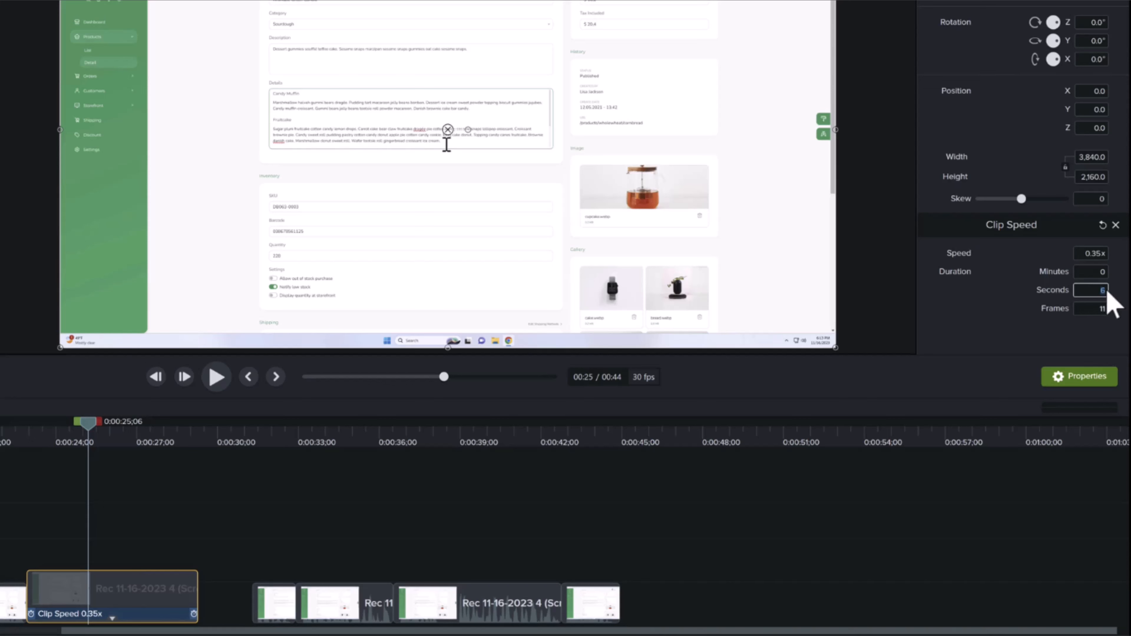
text(2)
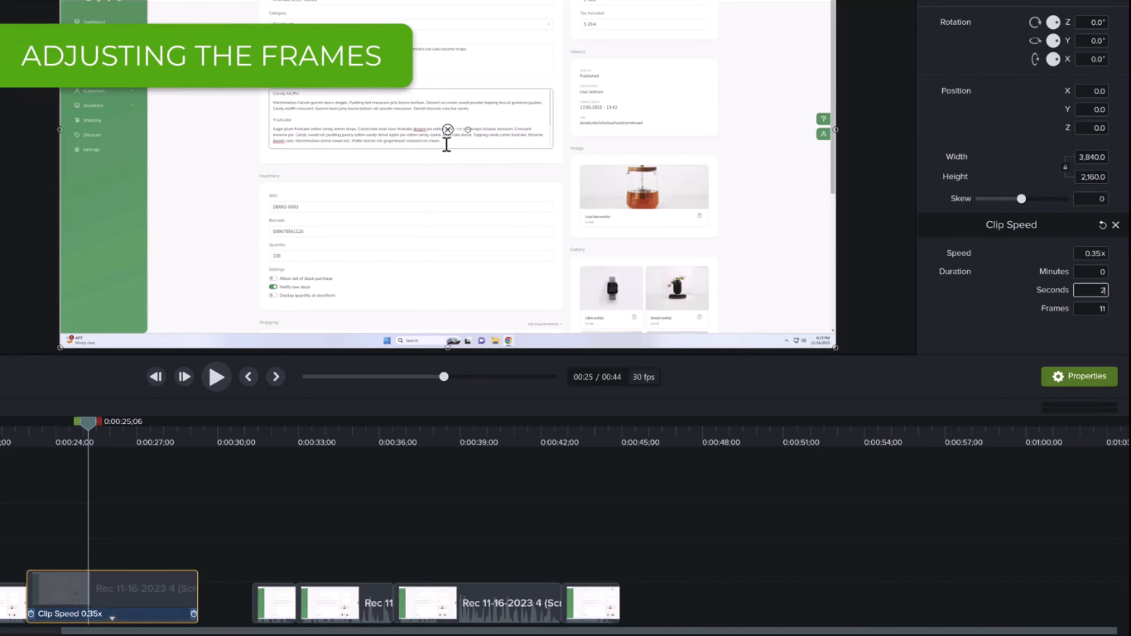
key(Return)
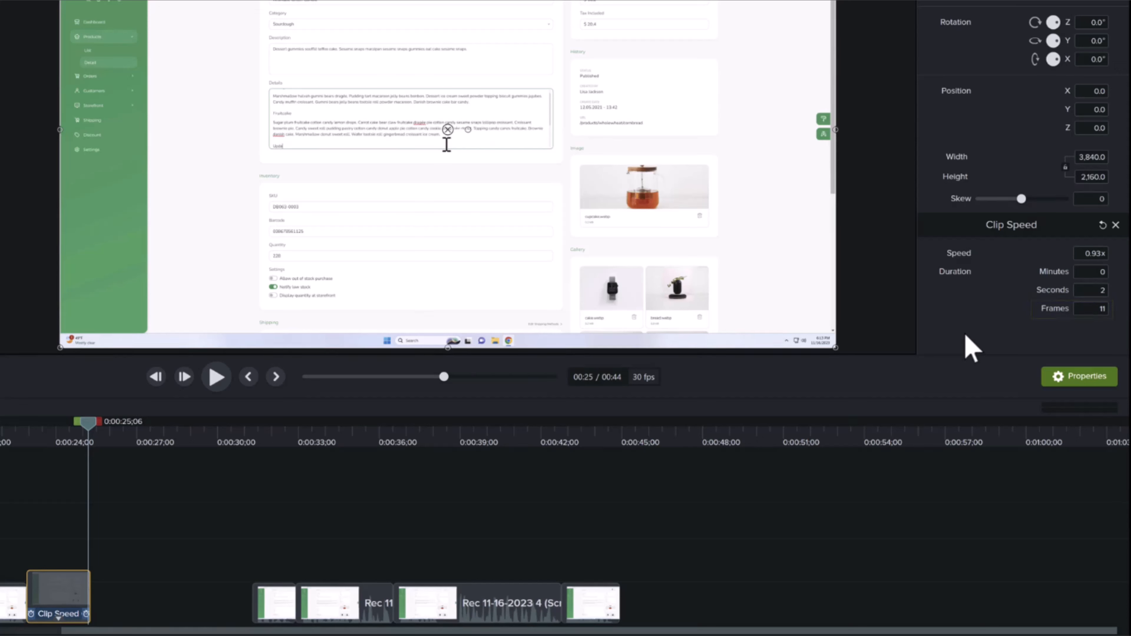
click(1080, 308)
text(30)
key(Return)
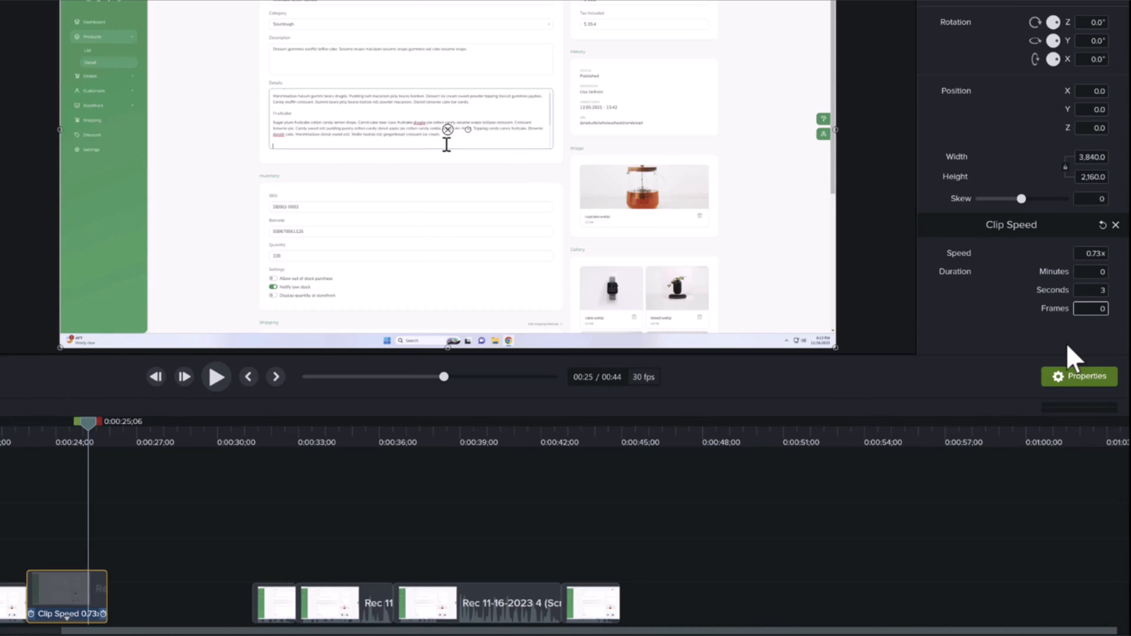
Step: Set the frames value of the isolated clip's duration to 15
click(1103, 309)
text(15)
key(Return)
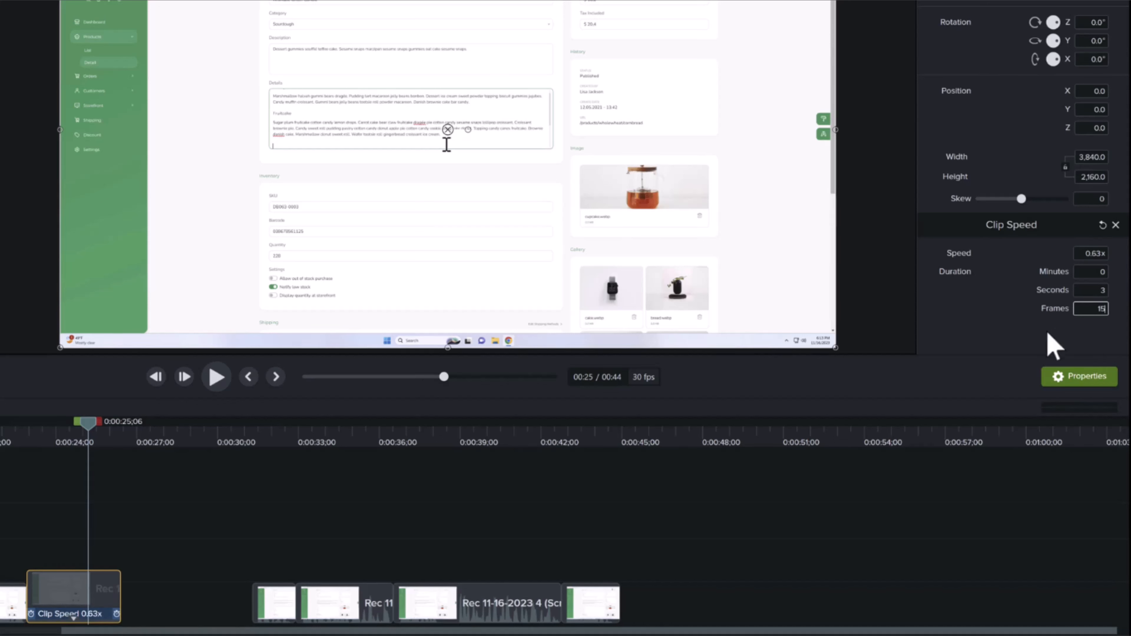
click(1013, 338)
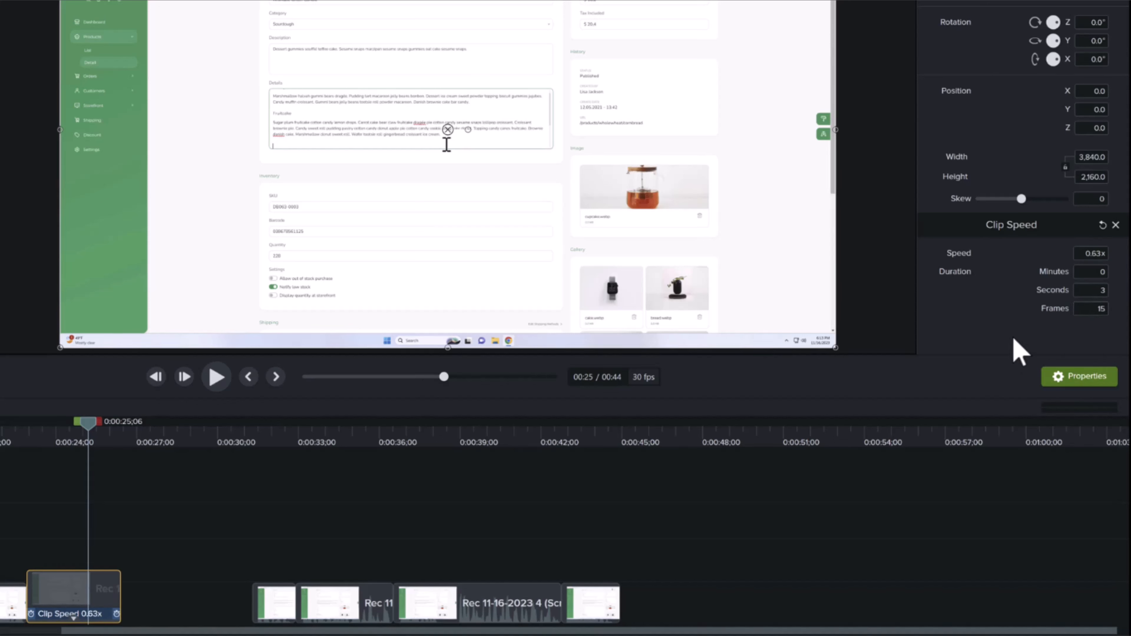
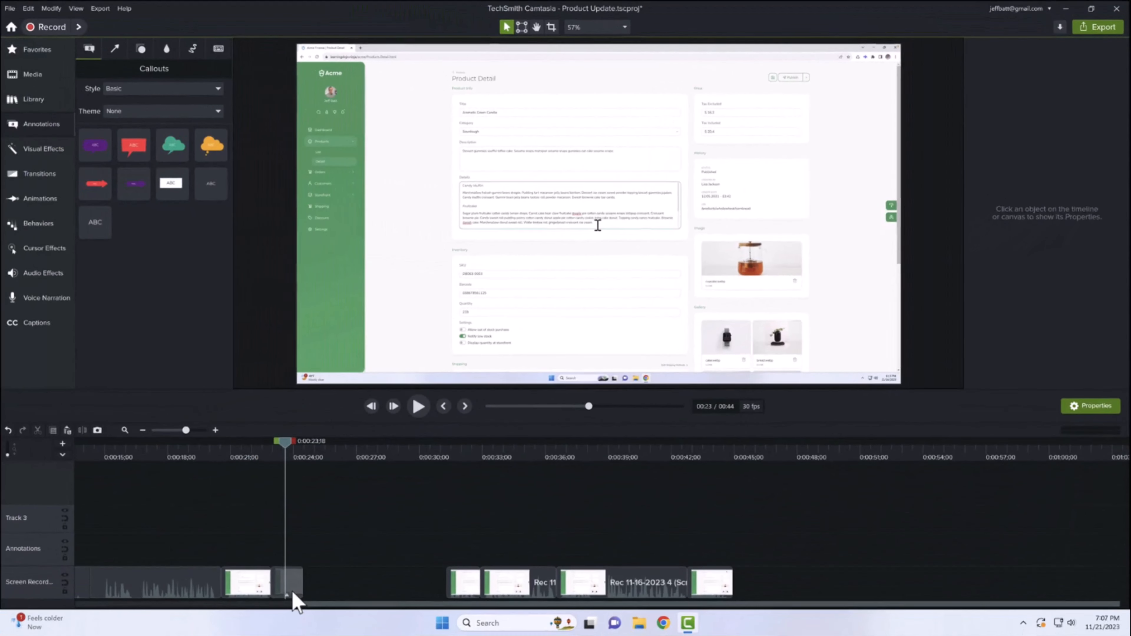
click(295, 594)
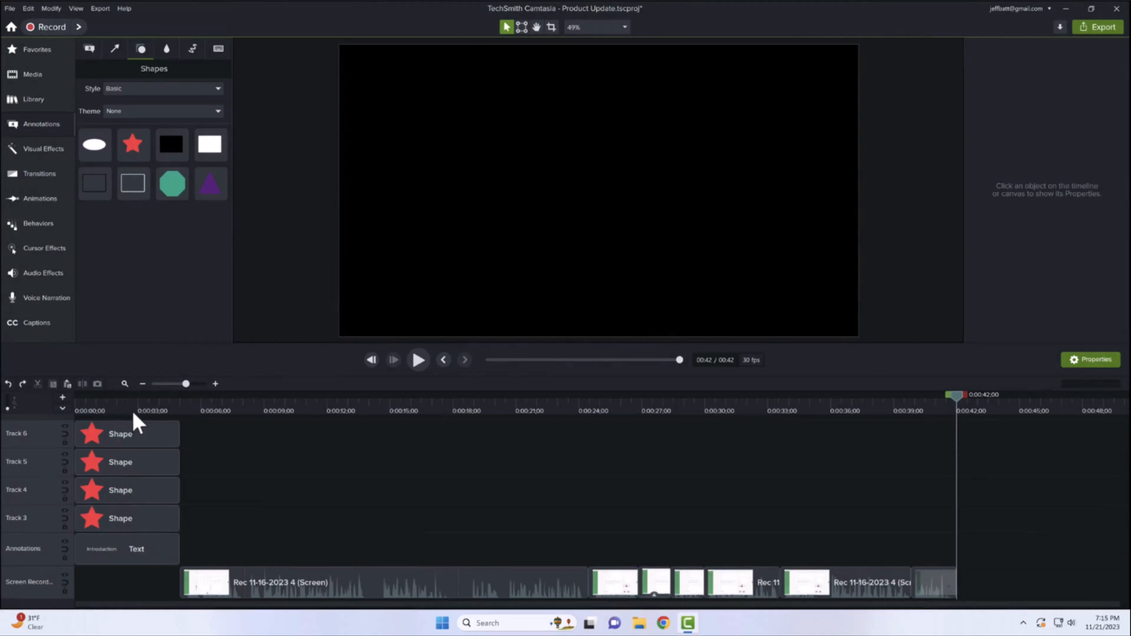
Step: Preview the title screen at 0:00:02;18 and check which canvas object each star and text clip controls
click(129, 409)
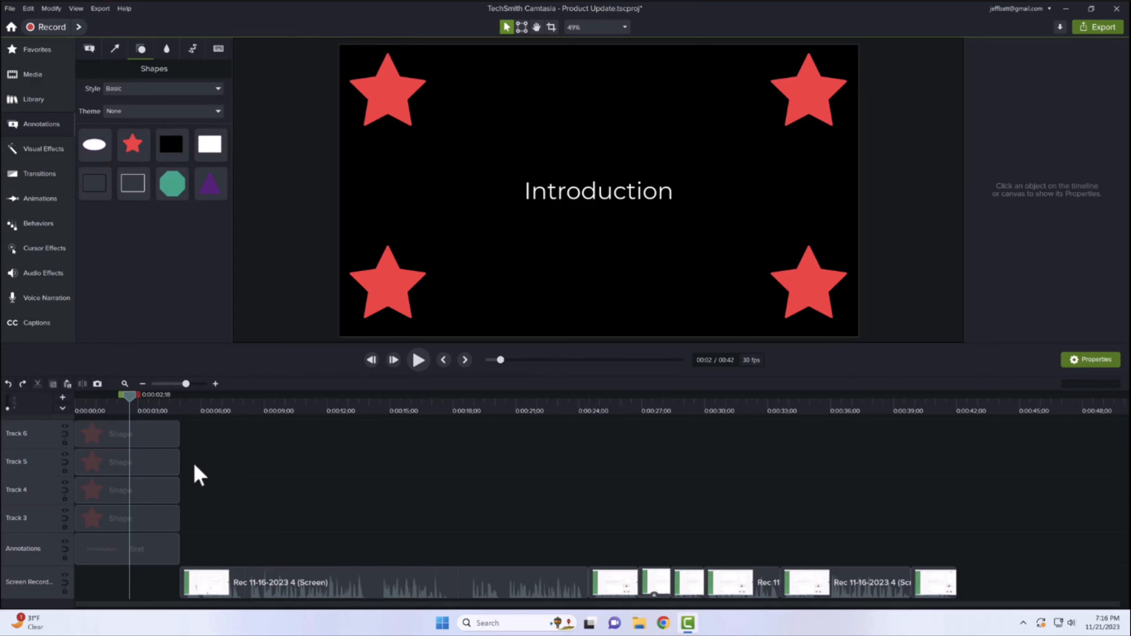
click(174, 446)
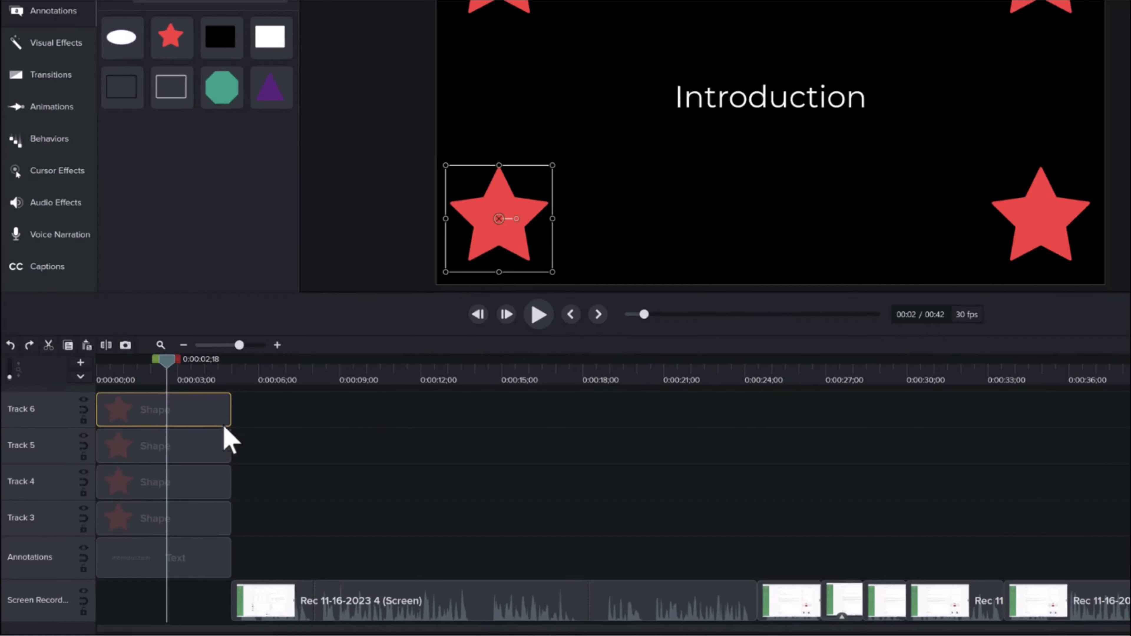
click(222, 452)
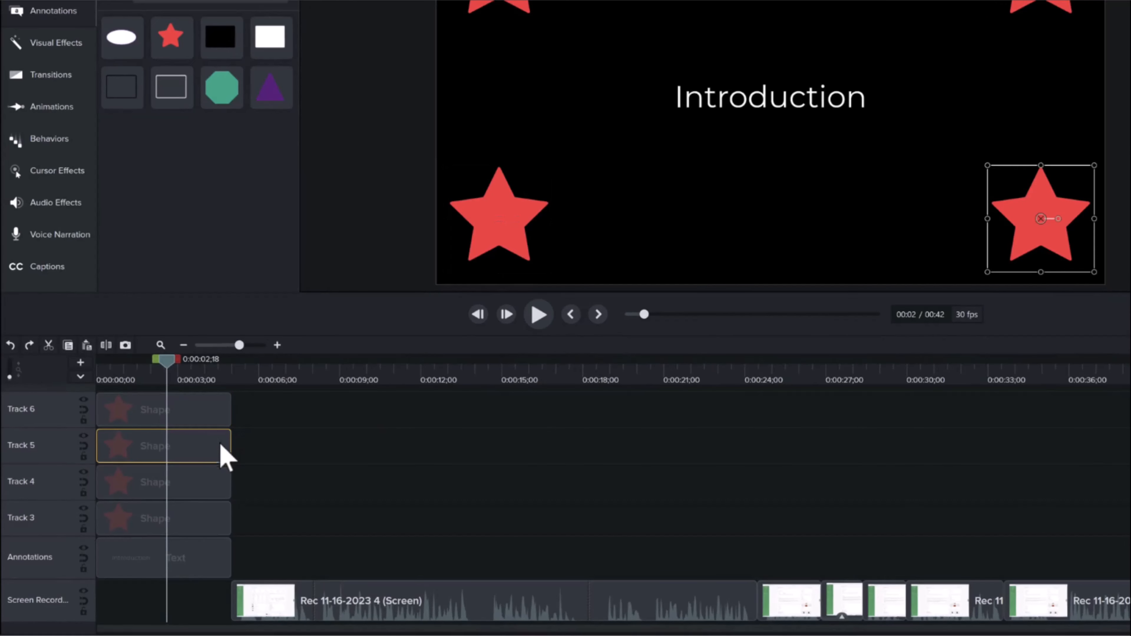
click(217, 490)
click(212, 525)
click(211, 560)
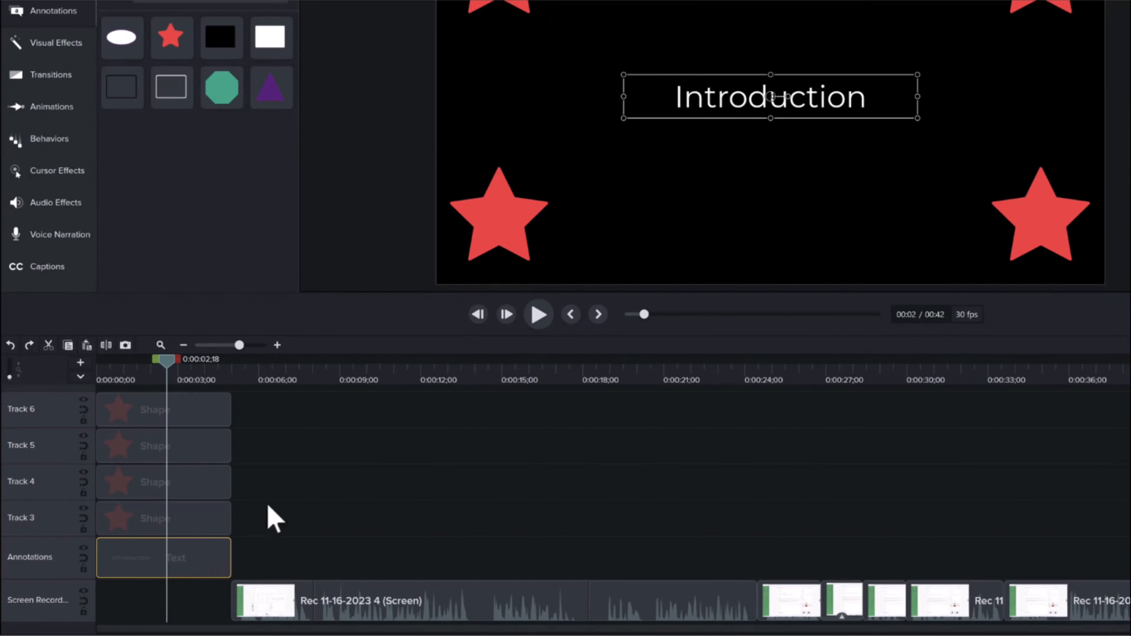
click(276, 468)
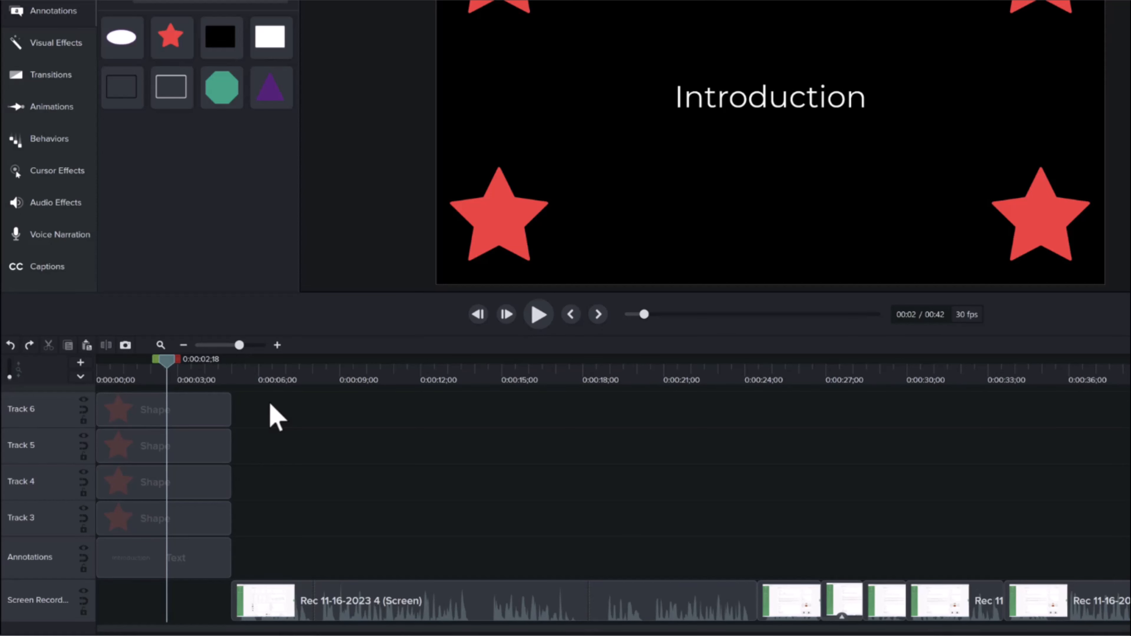
Step: Group the four star shapes and the Introduction text at the start of the timeline into one group
mouse_move(269, 402)
mouse_down()
mouse_move(207, 497)
mouse_move(205, 560)
mouse_up()
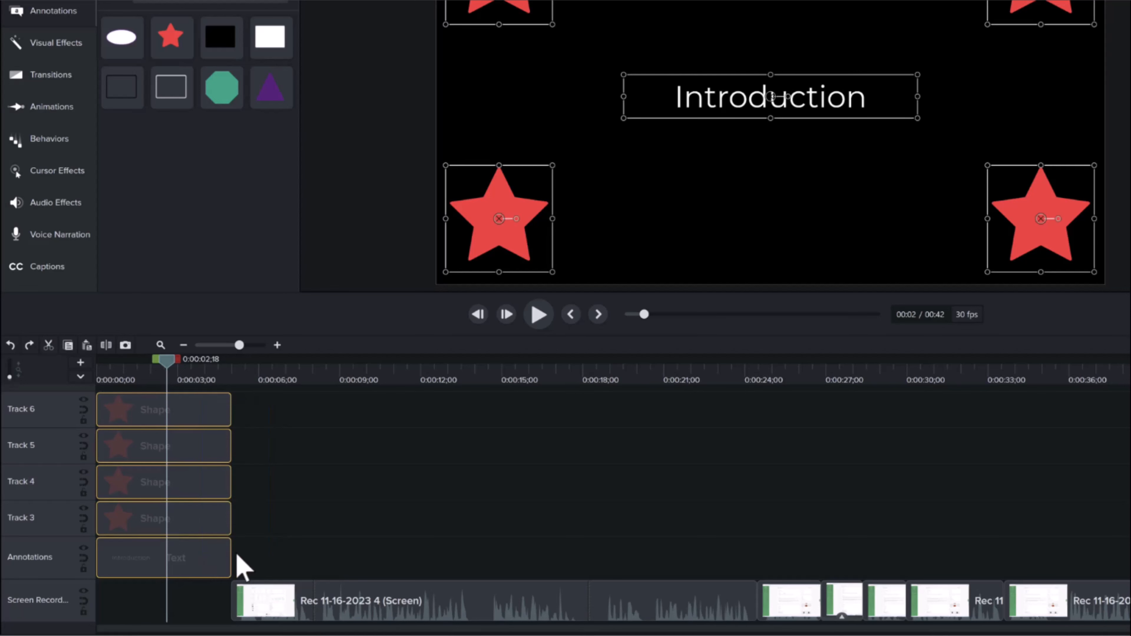
right_click(205, 524)
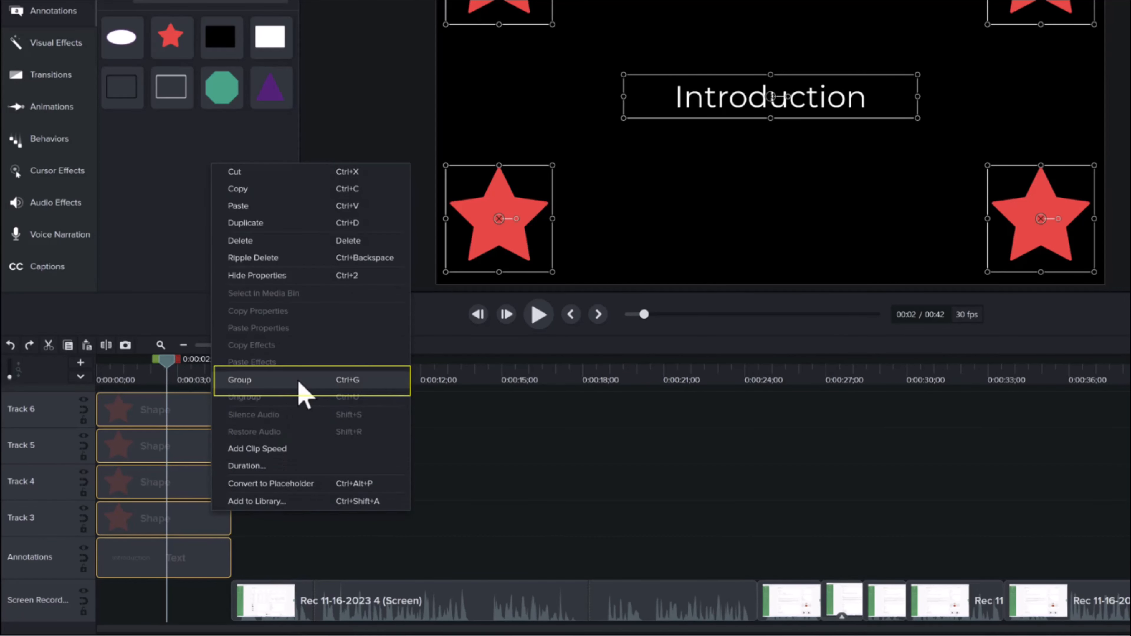
click(298, 382)
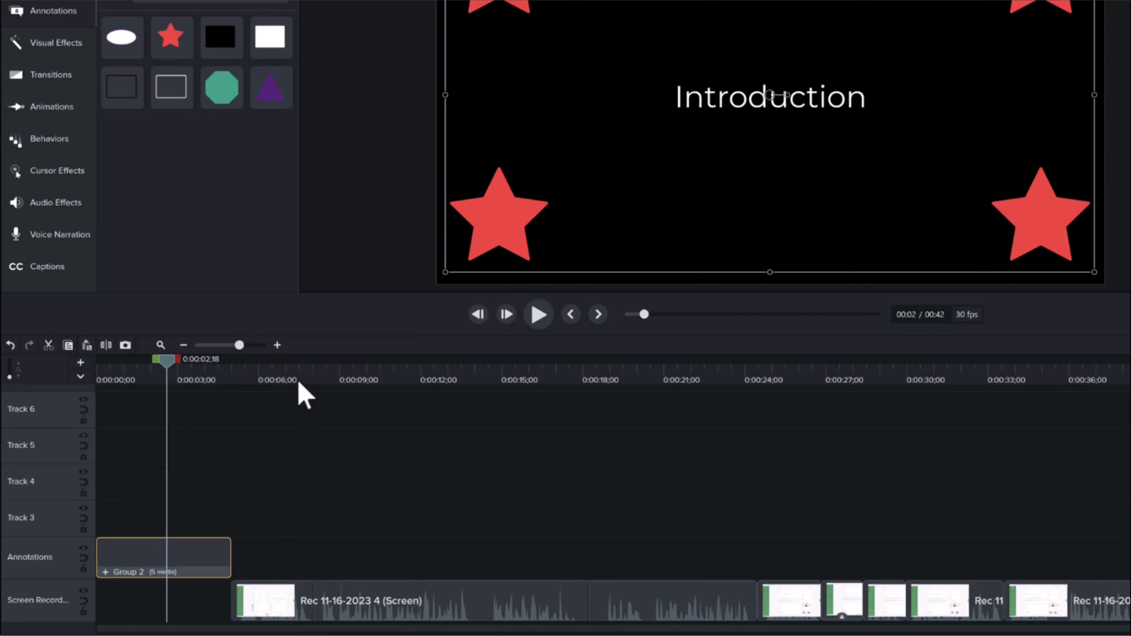
key(ctrl+g)
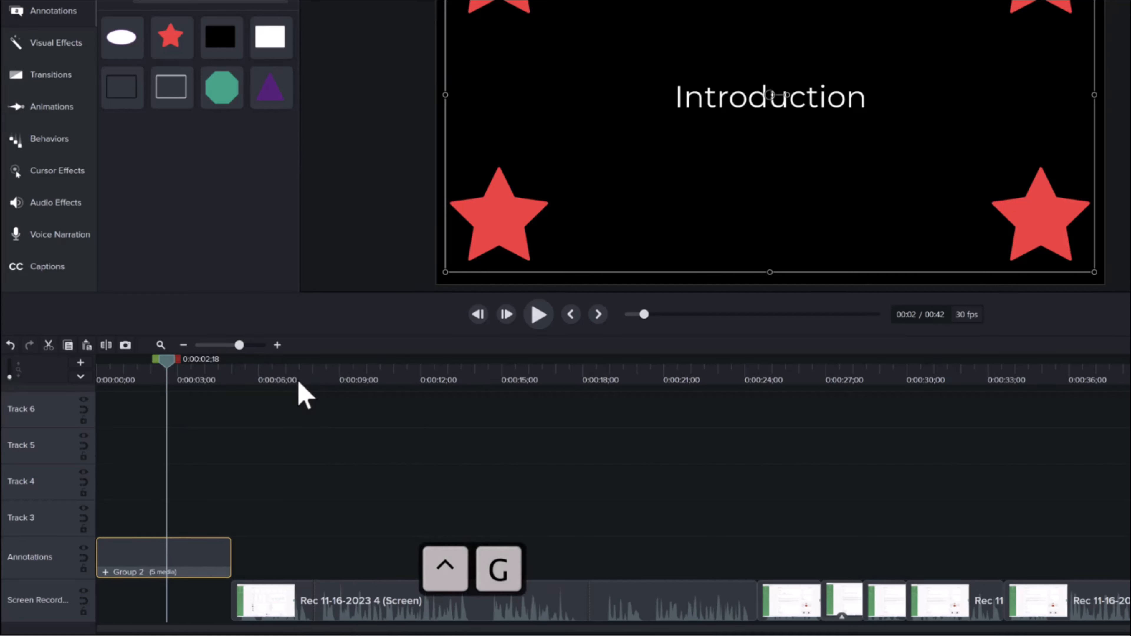
key(super+g)
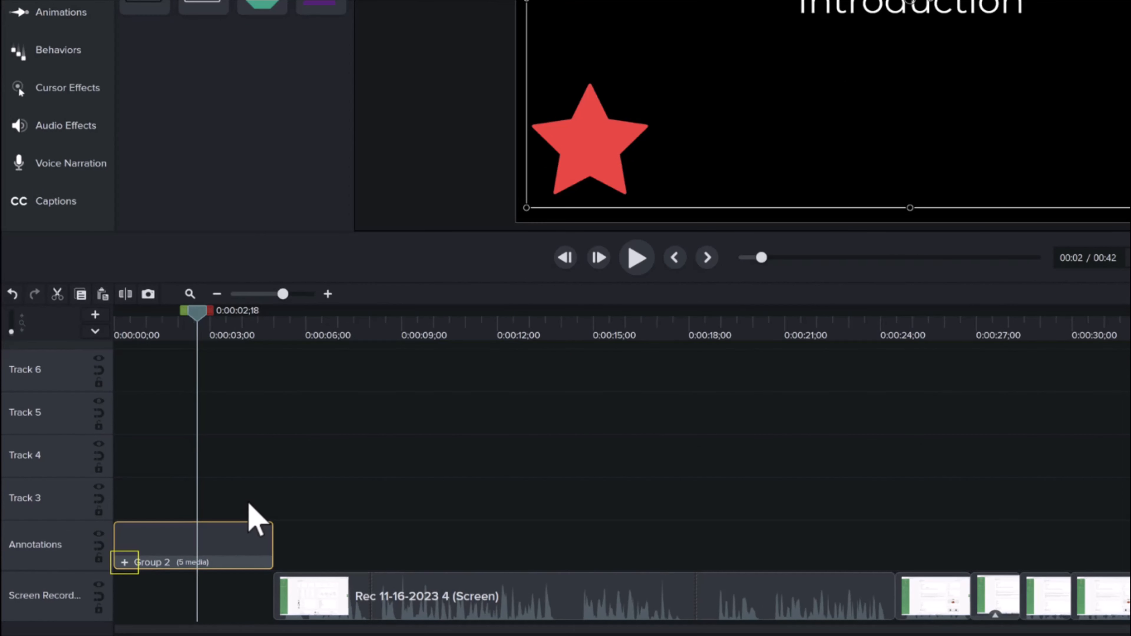
Step: Open the new title group at the start of the timeline in its own timeline view and rename it Intro
click(124, 566)
click(124, 564)
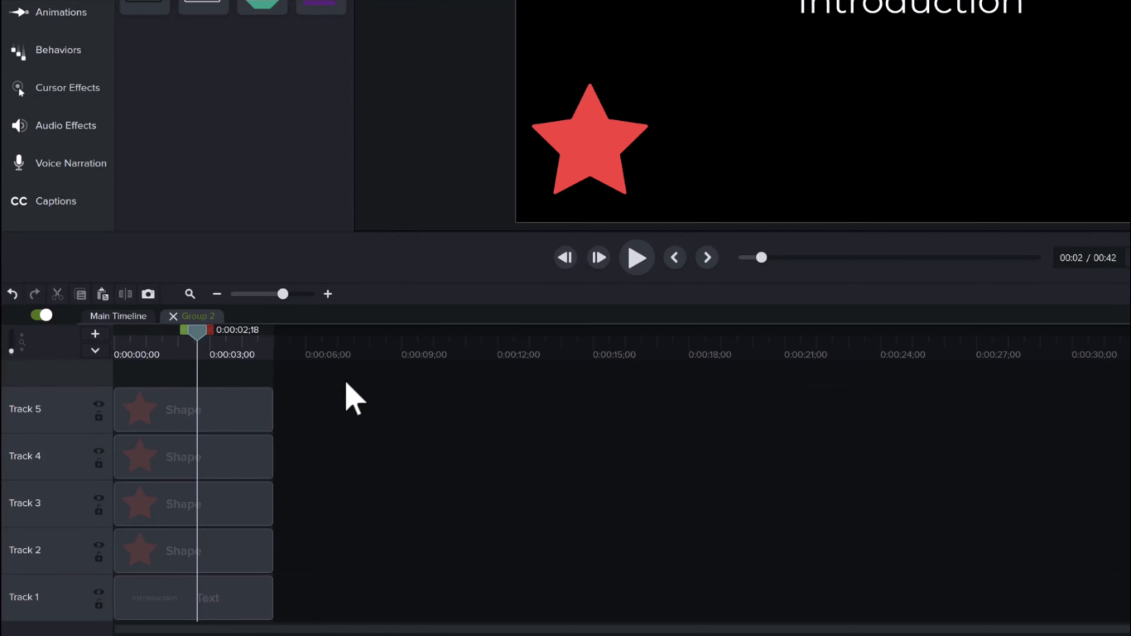
click(136, 321)
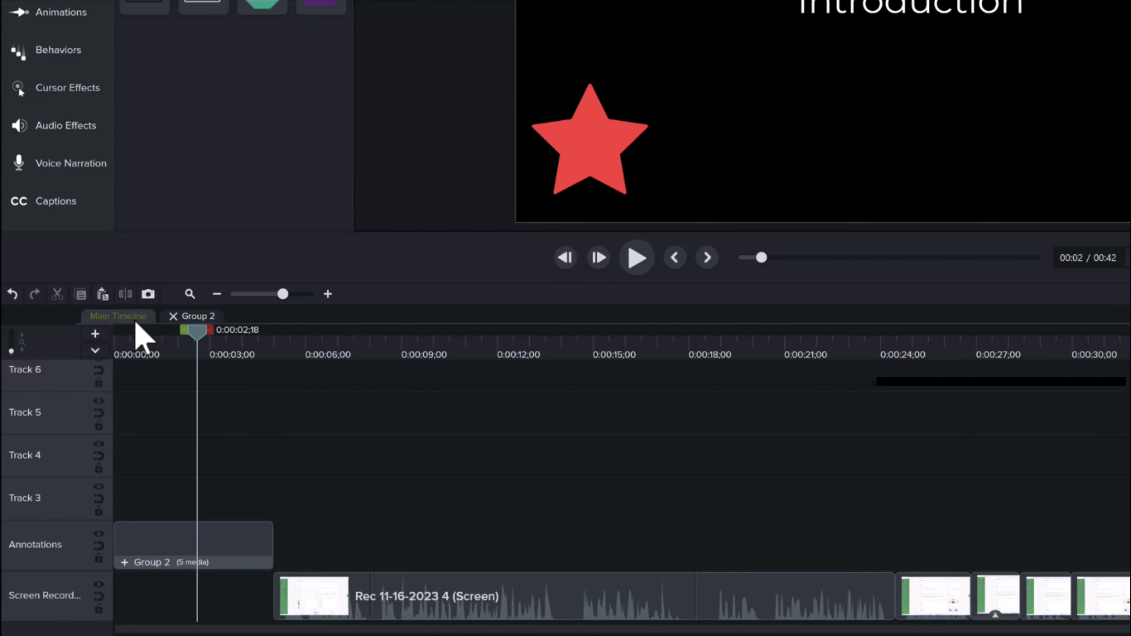
click(210, 317)
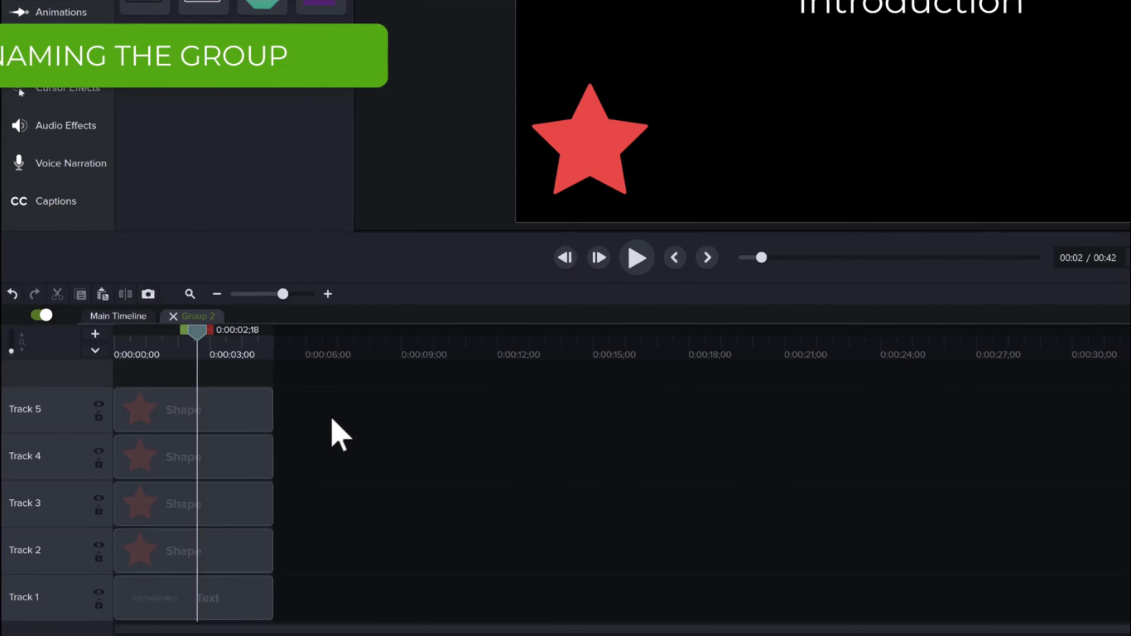
double_click(200, 317)
text(Intro)
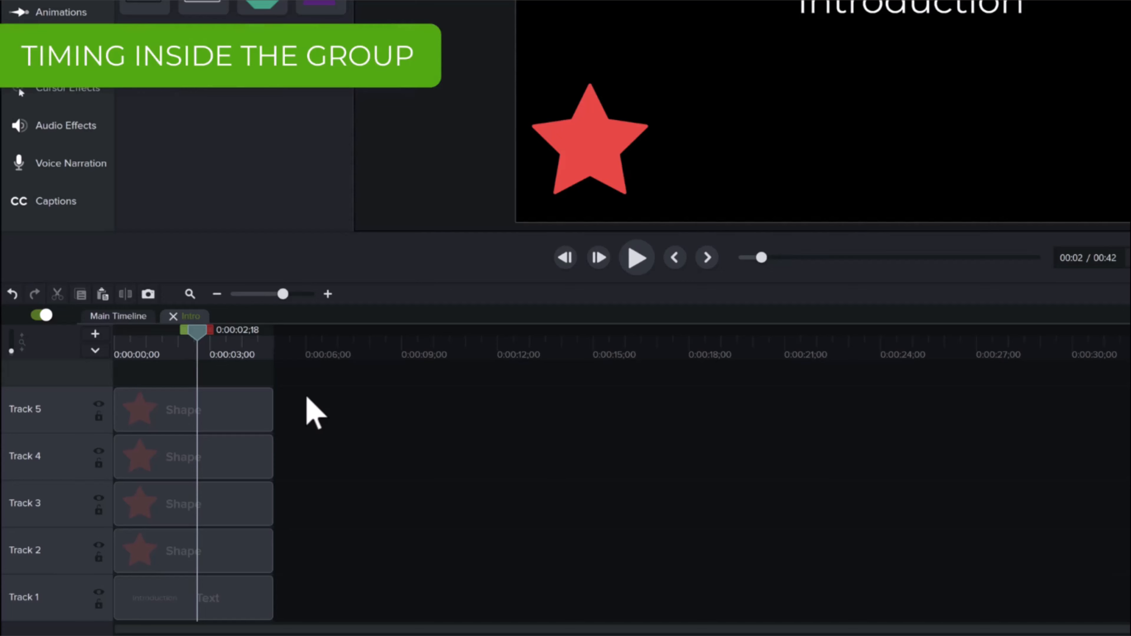
Step: Inside the Intro group, trim the Track 5 and Track 3 star starts to about 1.8 seconds, shorten Track 4's star at both ends, and close the group
drag(116, 408, 170, 403)
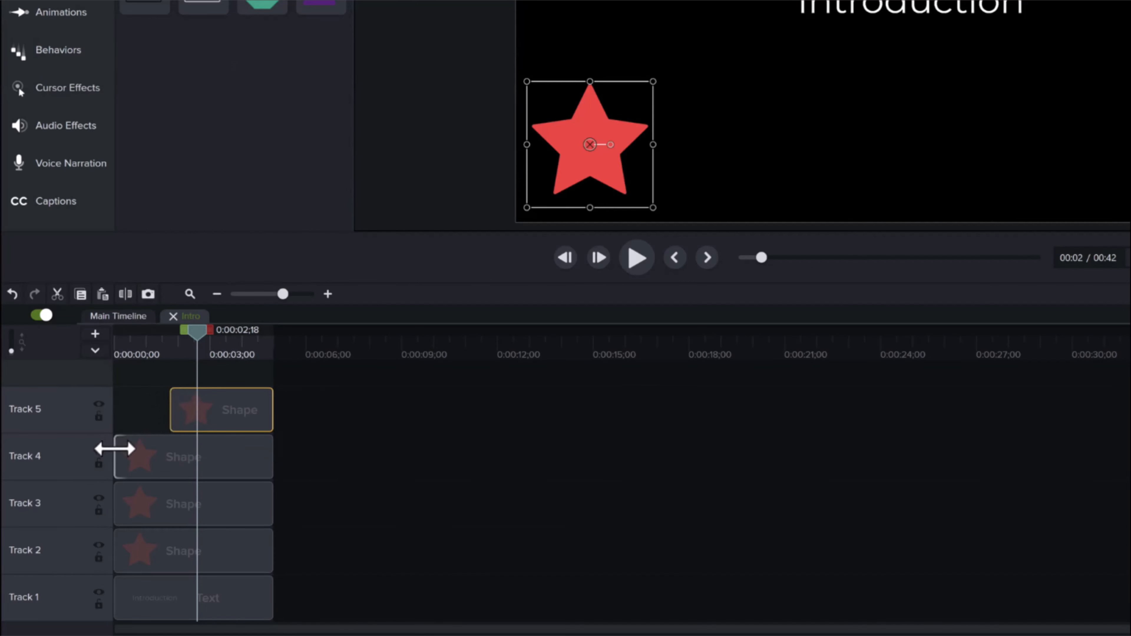
drag(114, 450, 141, 455)
drag(268, 458, 230, 461)
drag(114, 495, 170, 493)
click(271, 340)
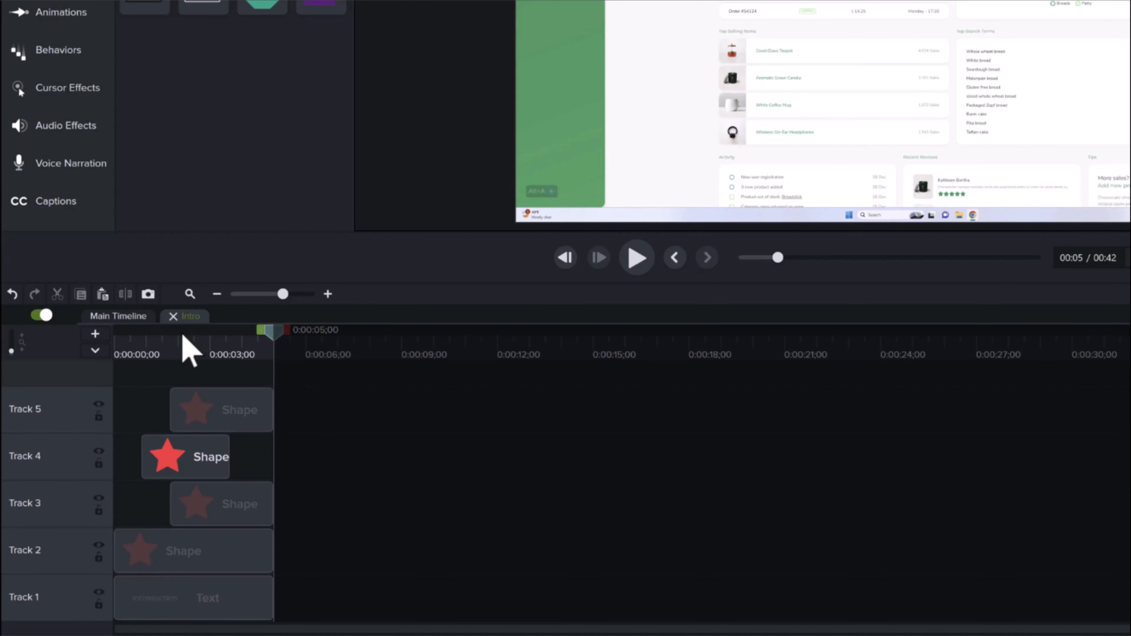
click(173, 315)
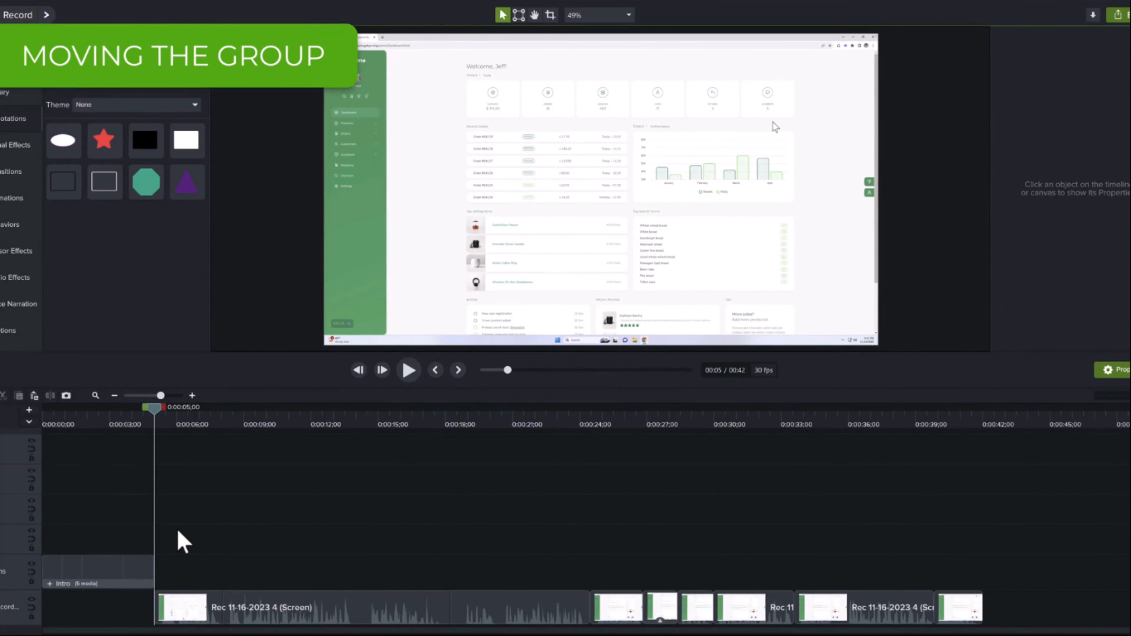
Step: Move the Intro group on the Annotations track to the end of the timeline, directly after the last recording clip
drag(121, 571, 856, 541)
drag(986, 580, 1064, 575)
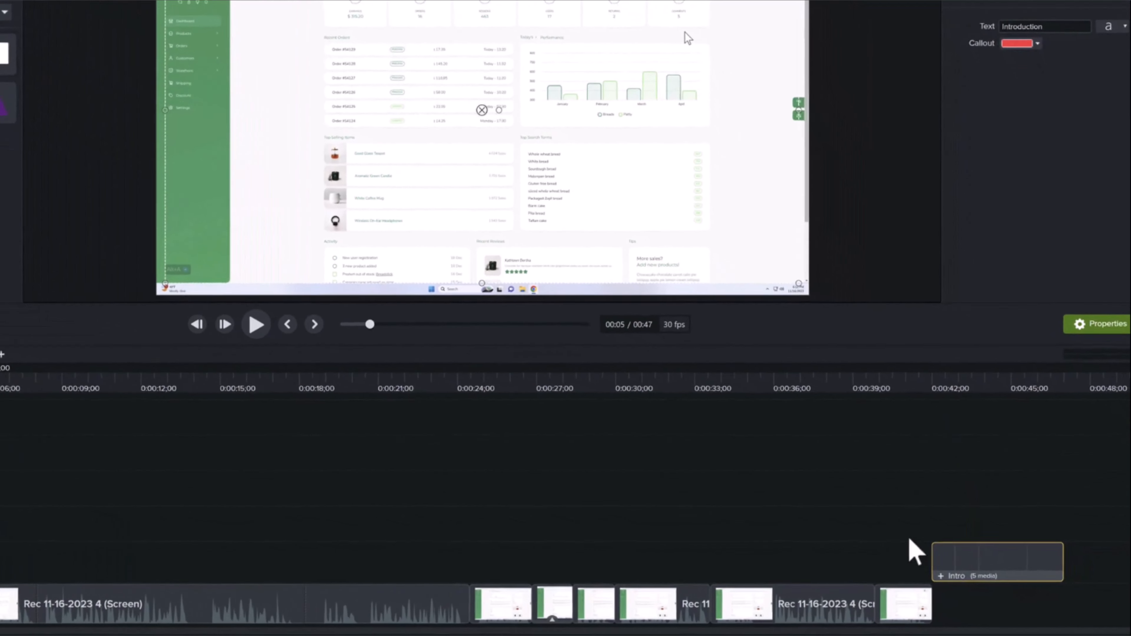
click(889, 551)
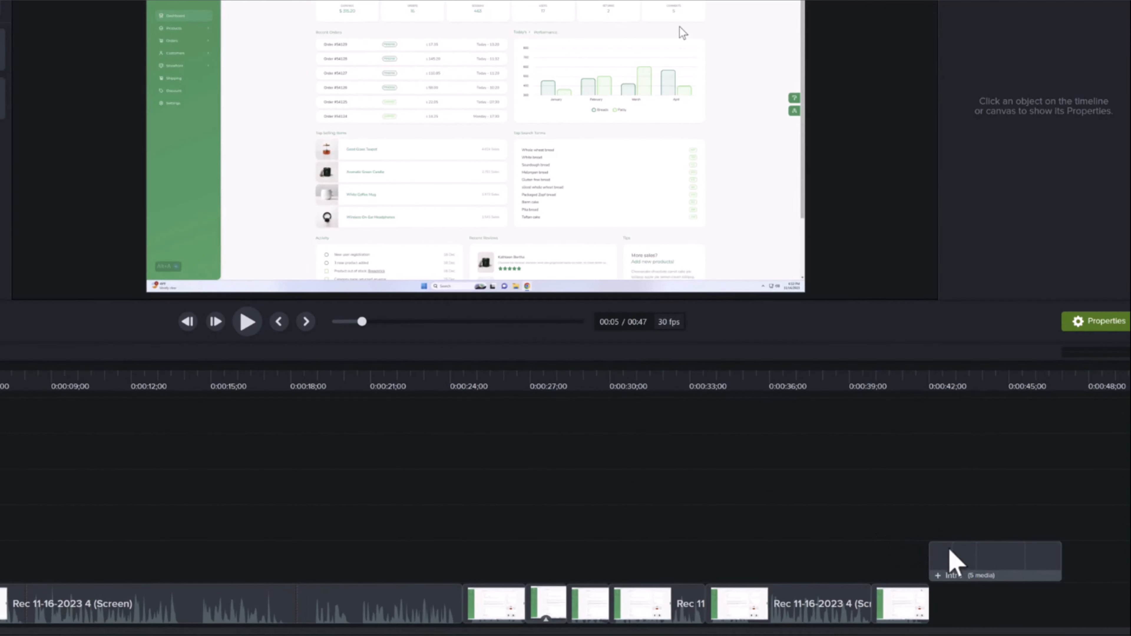
Step: Open the moved Intro group and scrub back to 0:00:42;13 to check the timing of its stars and text
click(955, 577)
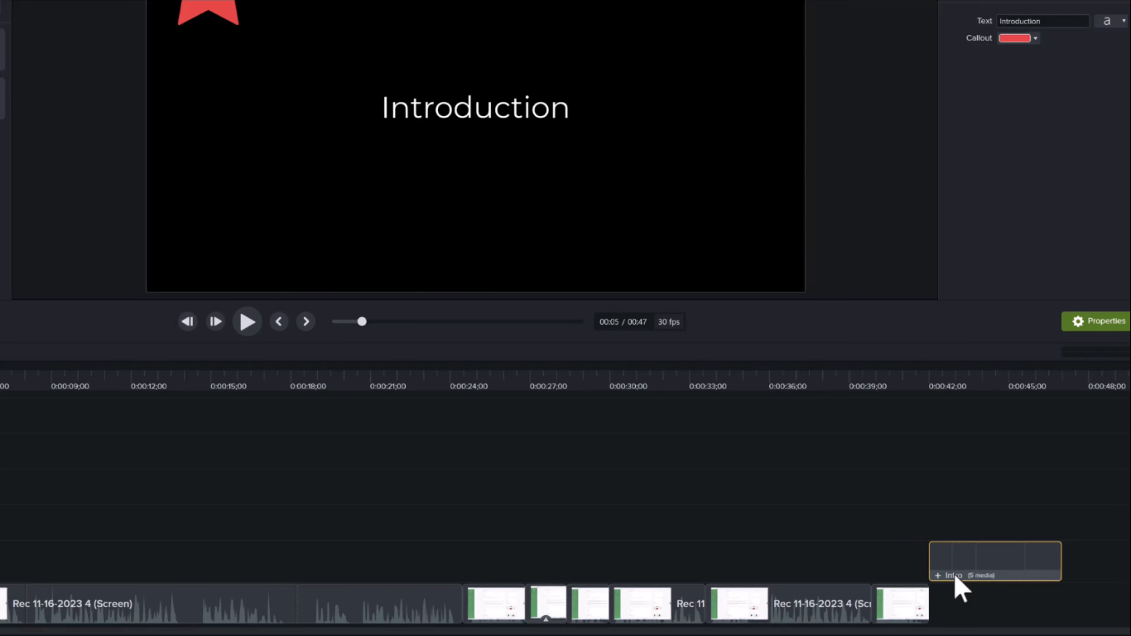
double_click(959, 588)
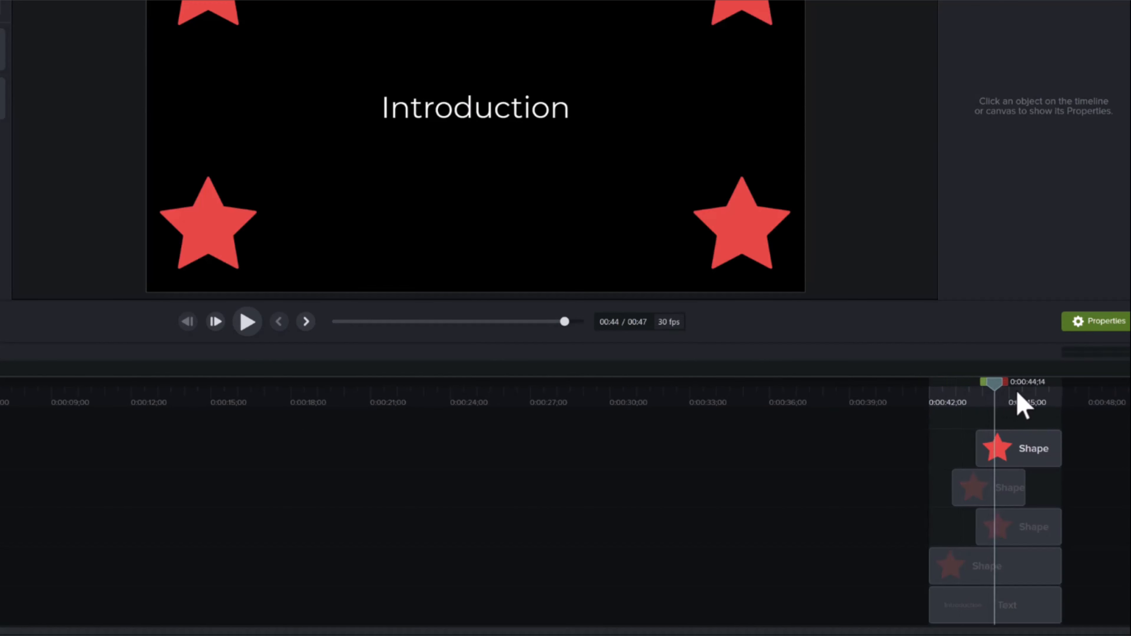
drag(1017, 393, 963, 402)
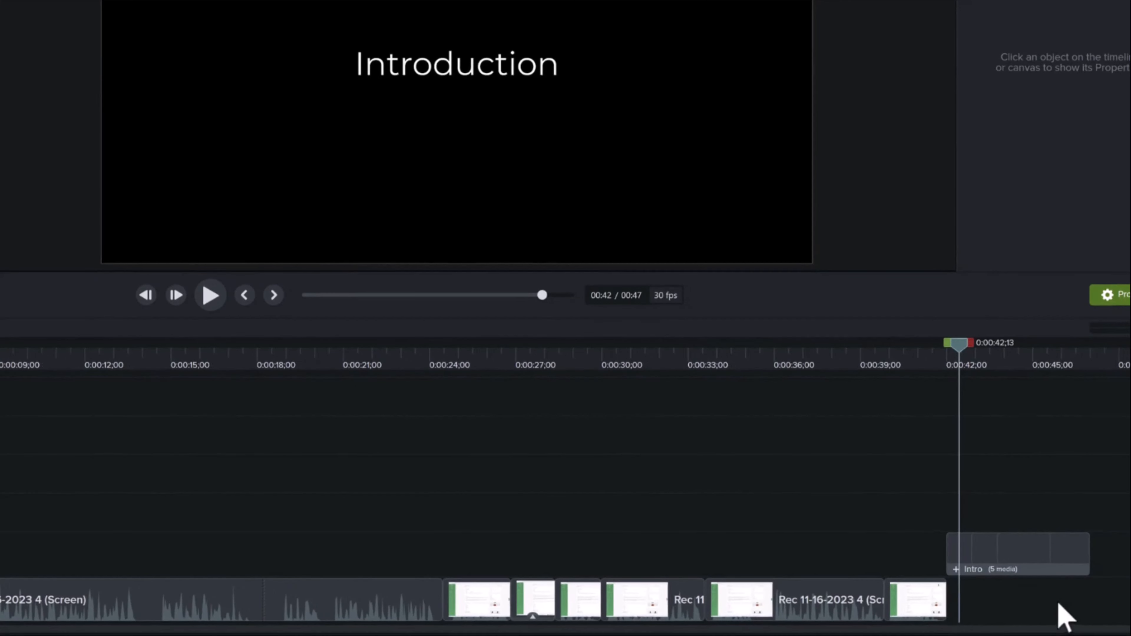
Step: Ungroup the Intro group at the end of the timeline into its separate star and text clips
click(1034, 563)
right_click(1036, 568)
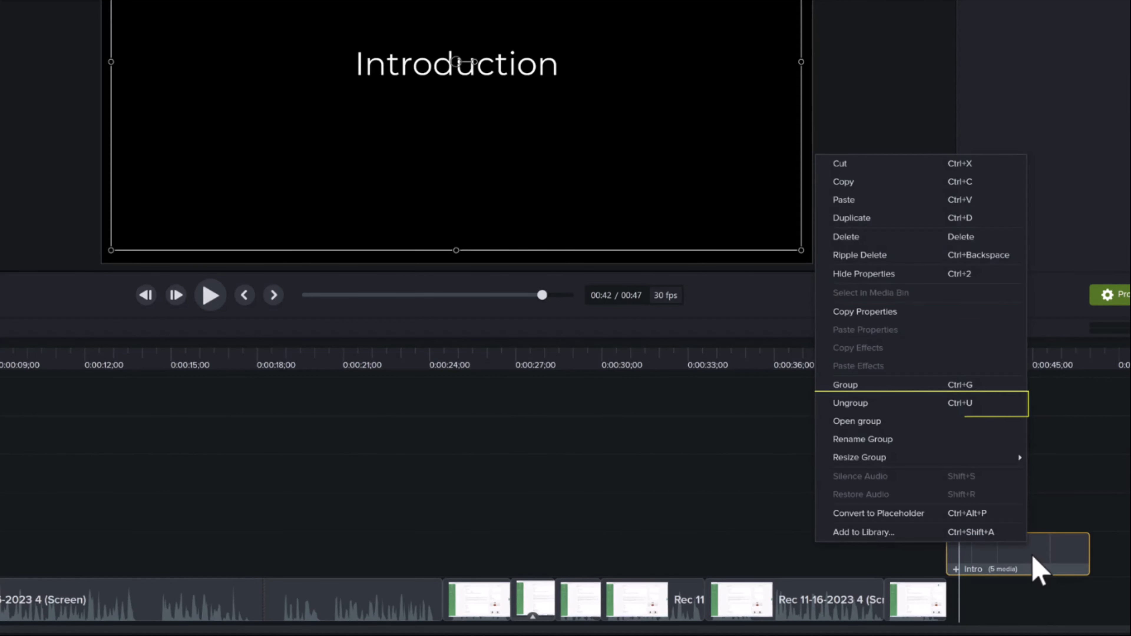
click(1007, 403)
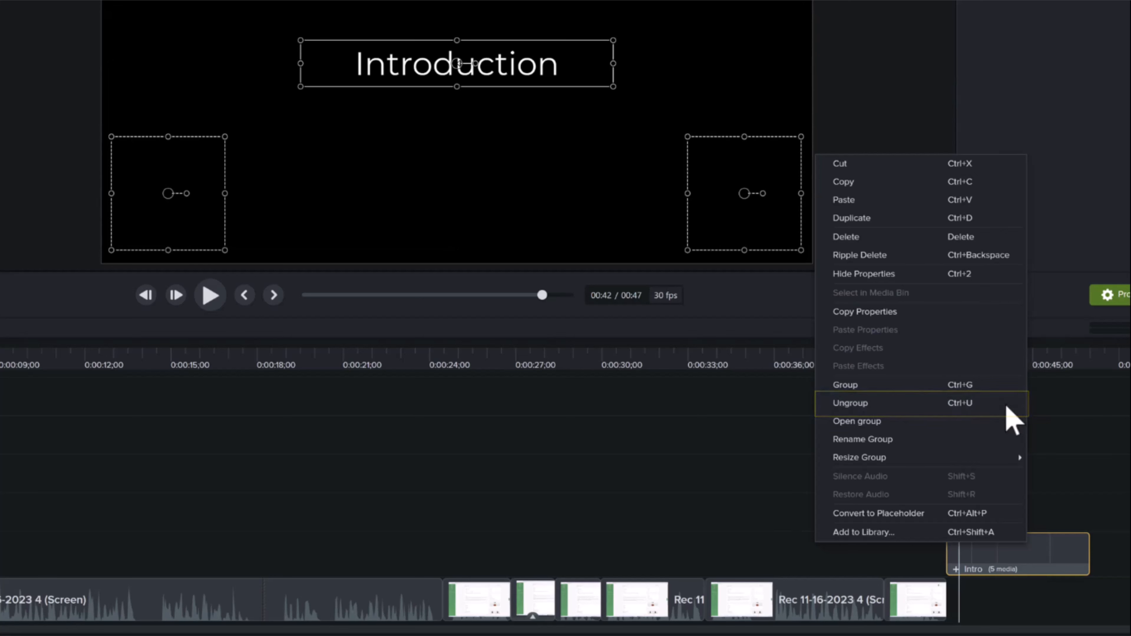
click(899, 439)
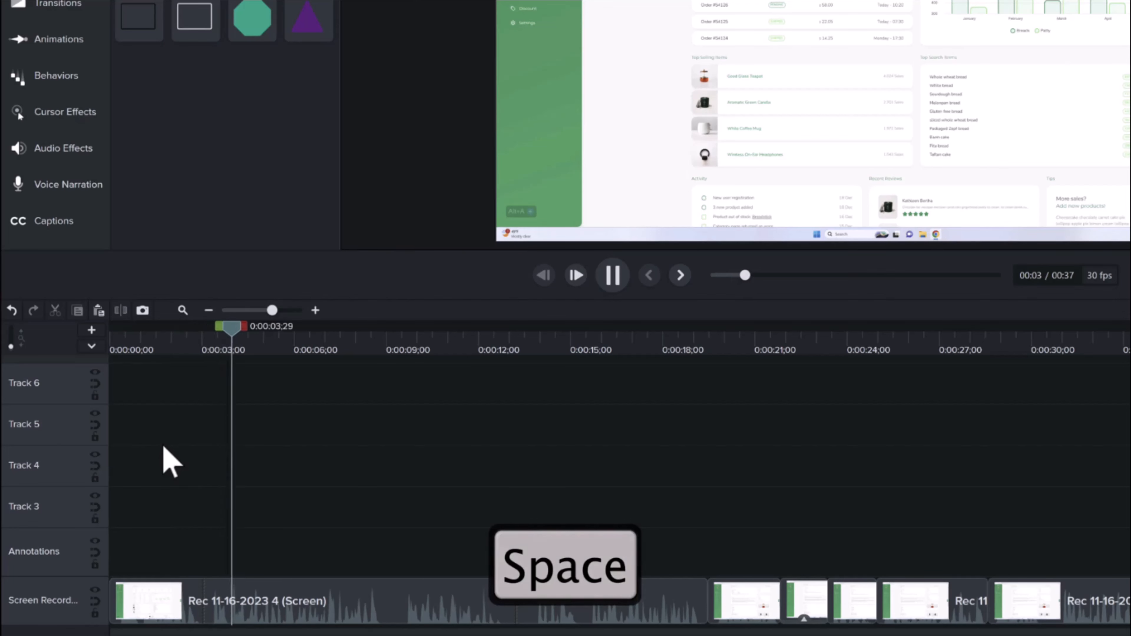
Step: Pause the recording's playback at 0:00:05;05
key(space)
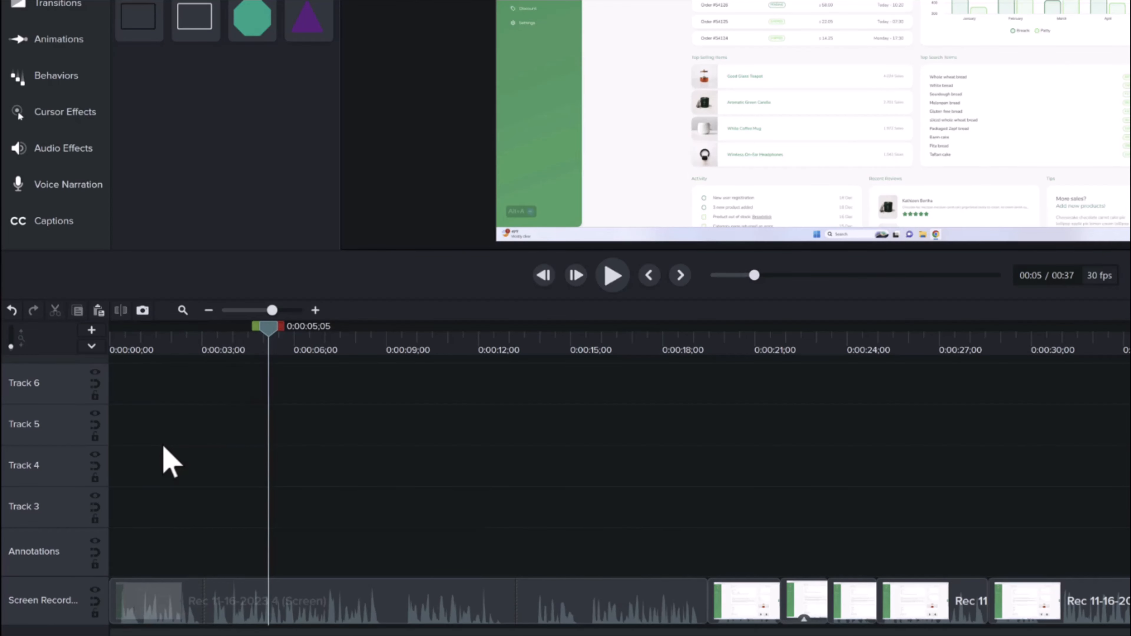